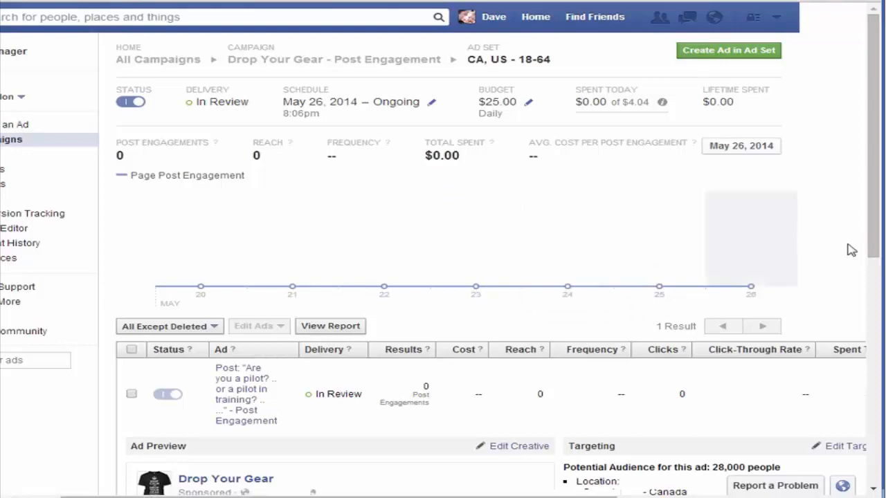
Reload the CA, US - 18-64 ad set page and check the delivery status of the pilot post engagement ad.
key("F5")
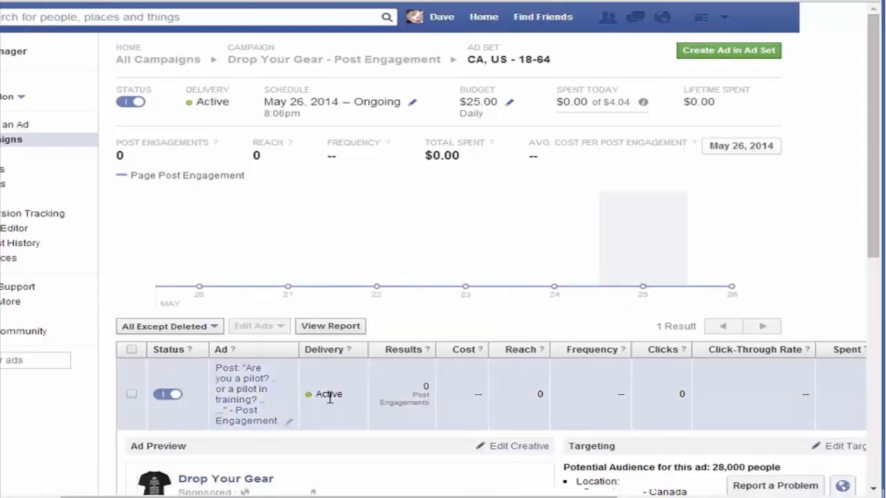
double_click(330, 395)
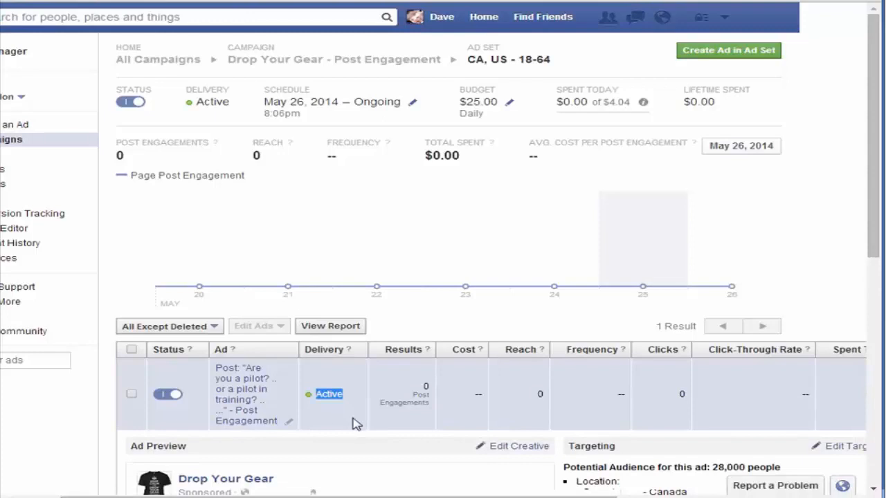
left_click(376, 402)
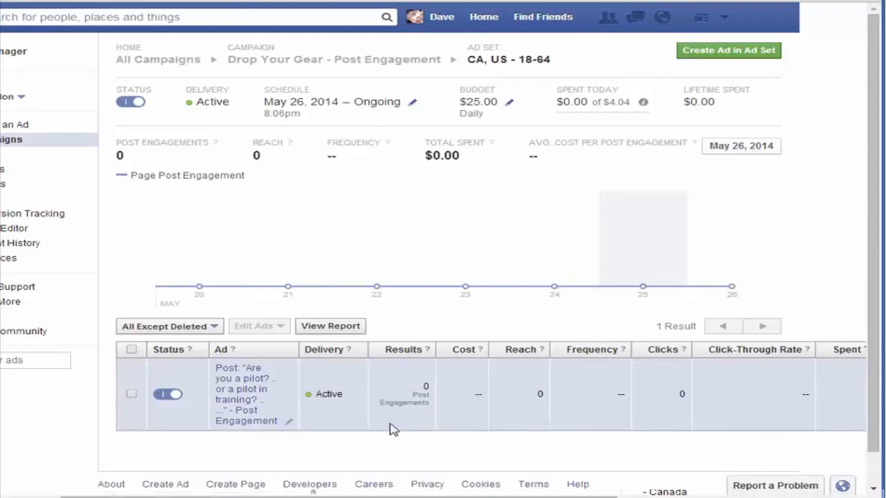
left_click(352, 406)
double_click(353, 406)
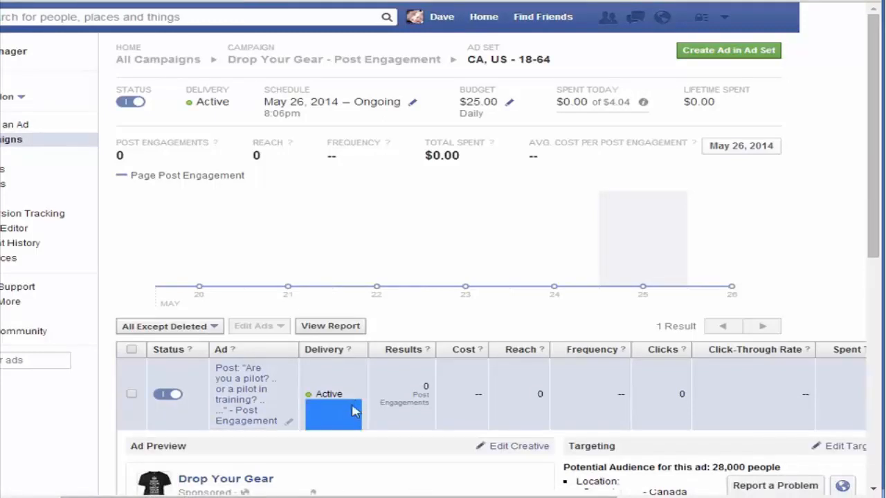
left_click(353, 406)
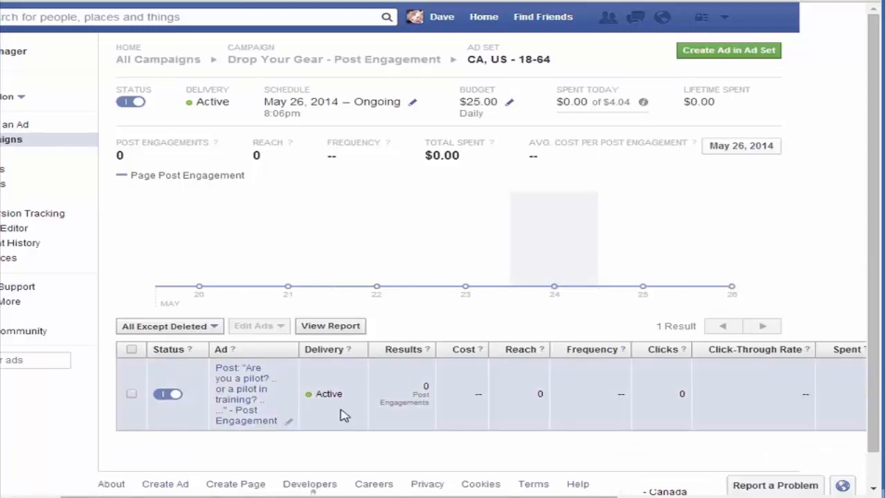
Check the explanation of the ad set's spending for today and read the latest Facebook notifications.
left_click_drag(334, 497, 281, 497)
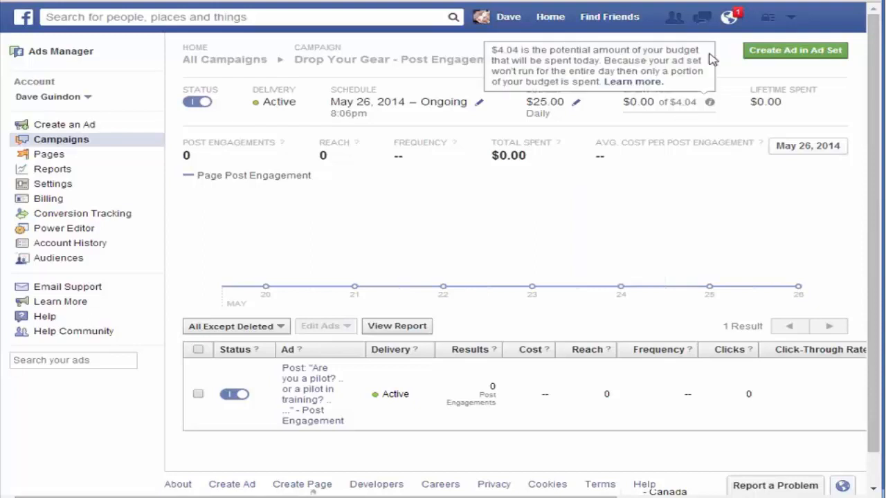
left_click(728, 19)
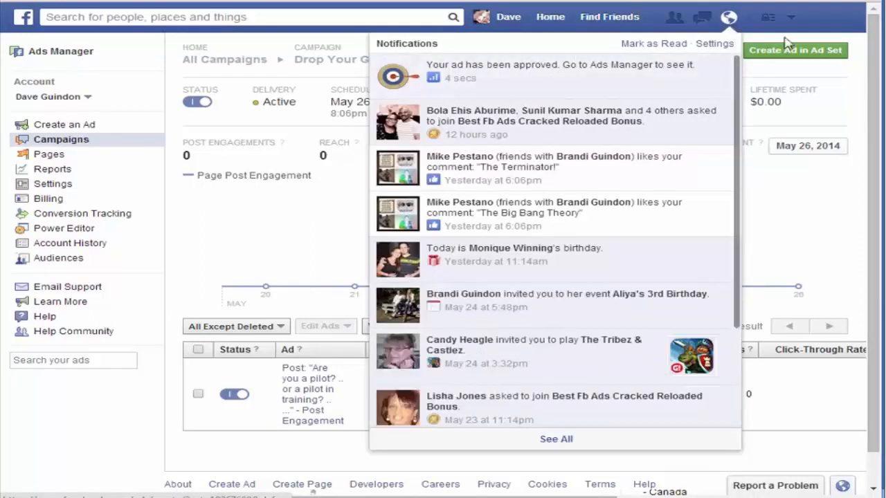
left_click(728, 20)
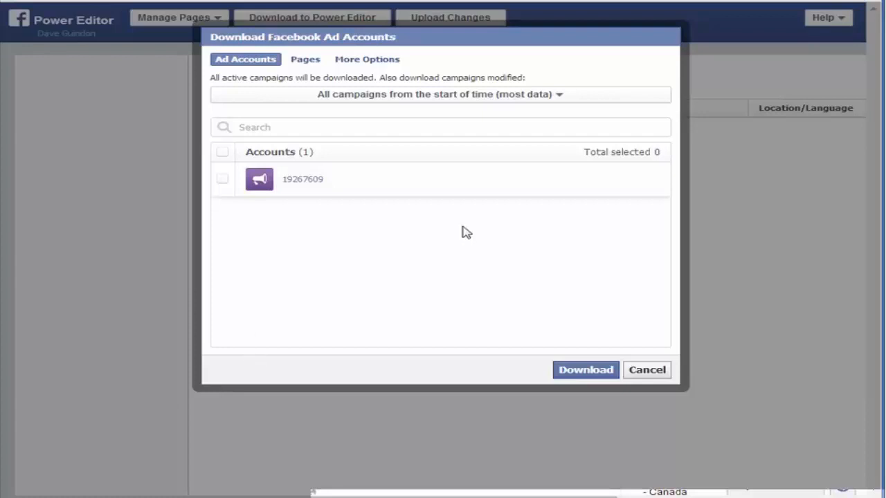
Download the ad account's campaigns into Power Editor and filter the list to Not Uploaded.
left_click(461, 182)
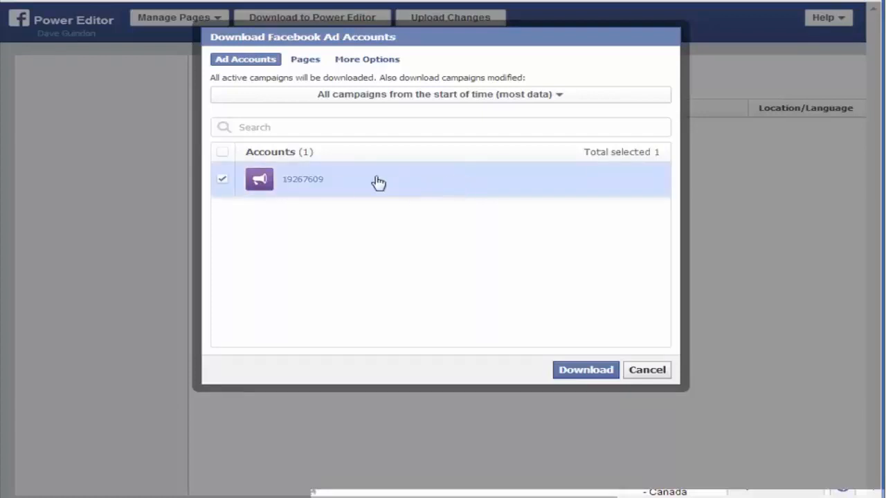
left_click(558, 372)
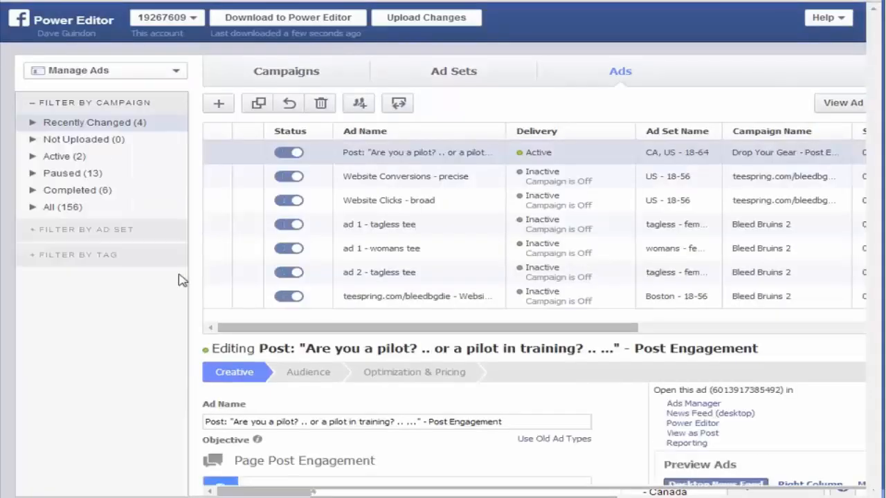
left_click(99, 141)
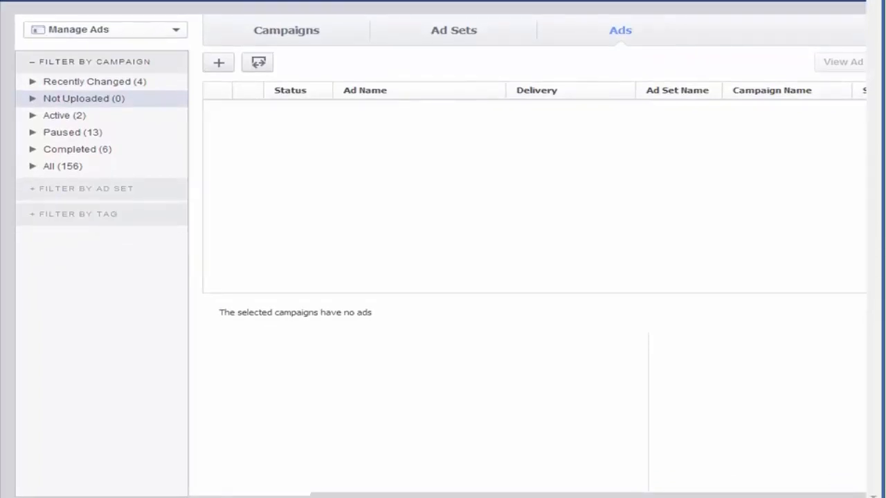
Review the pilot T-shirt post and its comment on the Drop Your Gear Facebook page.
left_click_drag(882, 405, 884, 405)
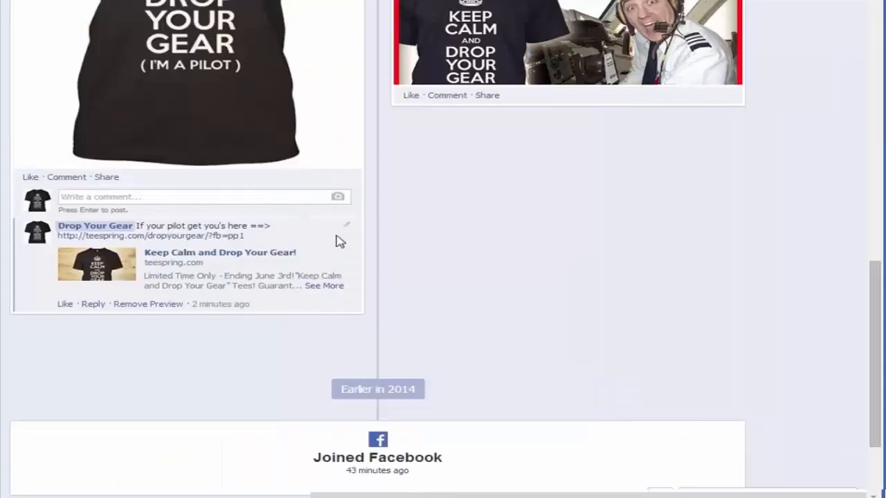
scroll(336, 250, "up", 2)
scroll(277, 217, "up", 2)
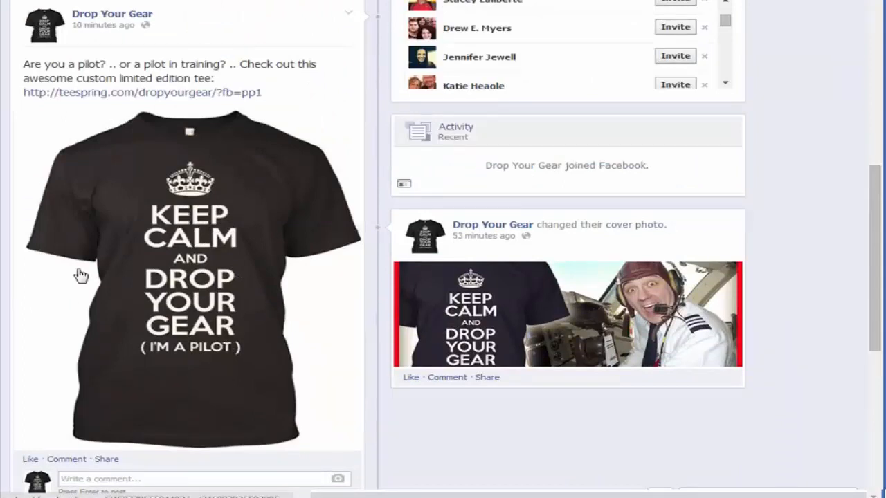
scroll(348, 422, "up", 5)
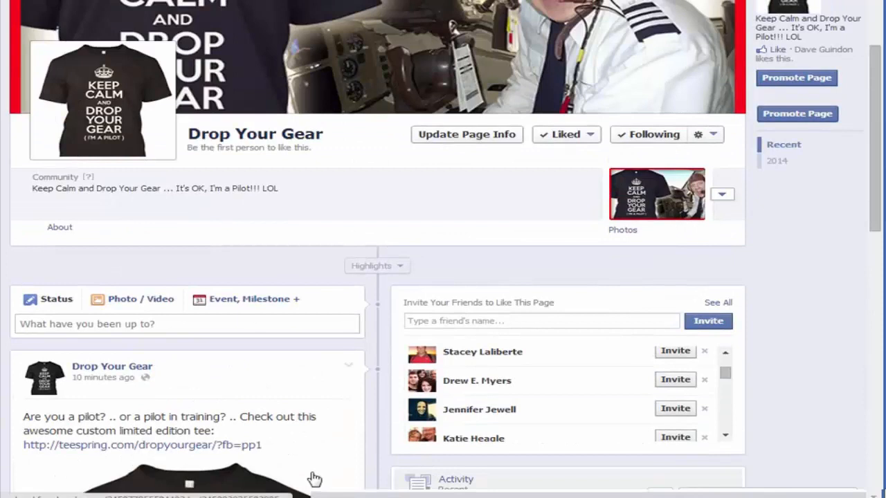
scroll(310, 457, "down", 4)
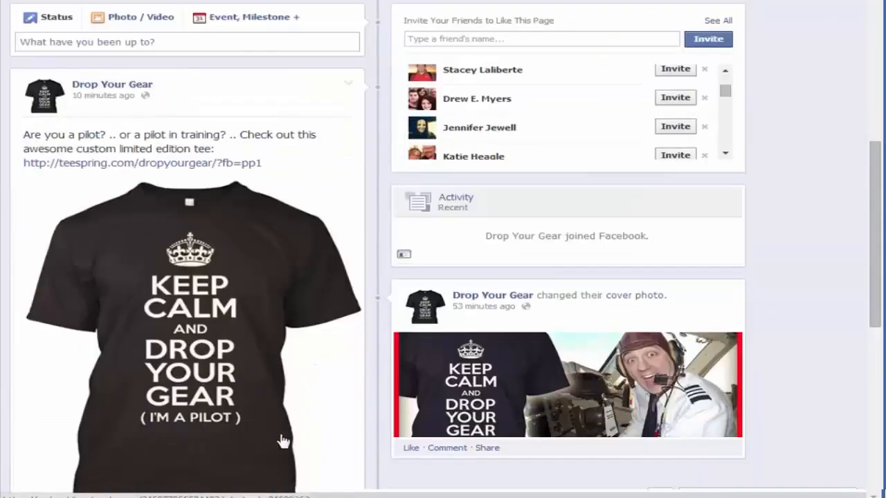
scroll(262, 252, "up", 2)
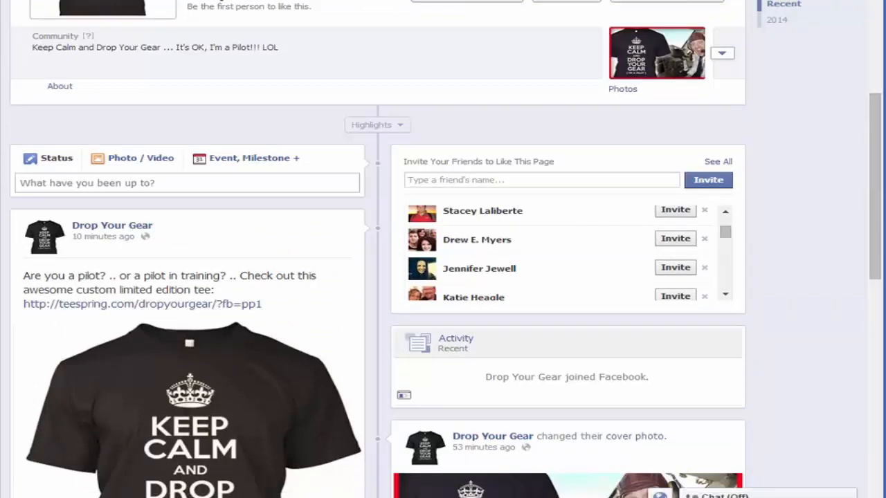
scroll(293, 332, "up", 1)
scroll(298, 379, "down", 1)
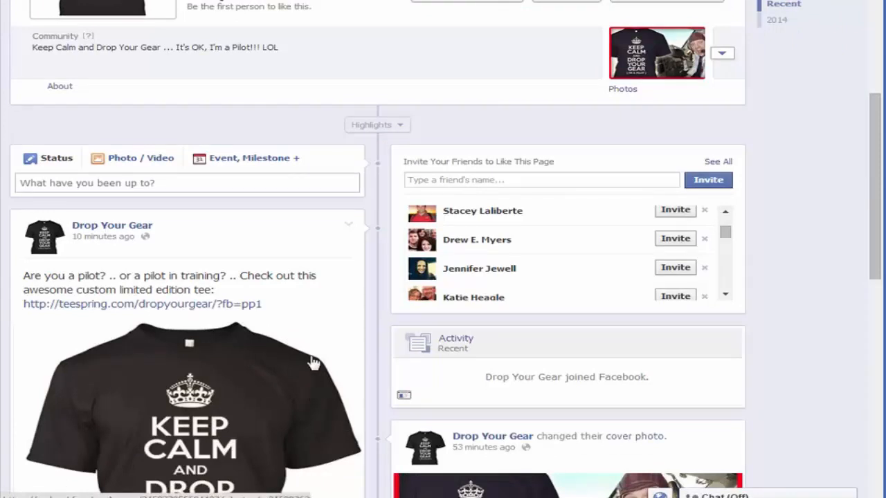
scroll(323, 317, "down", 1)
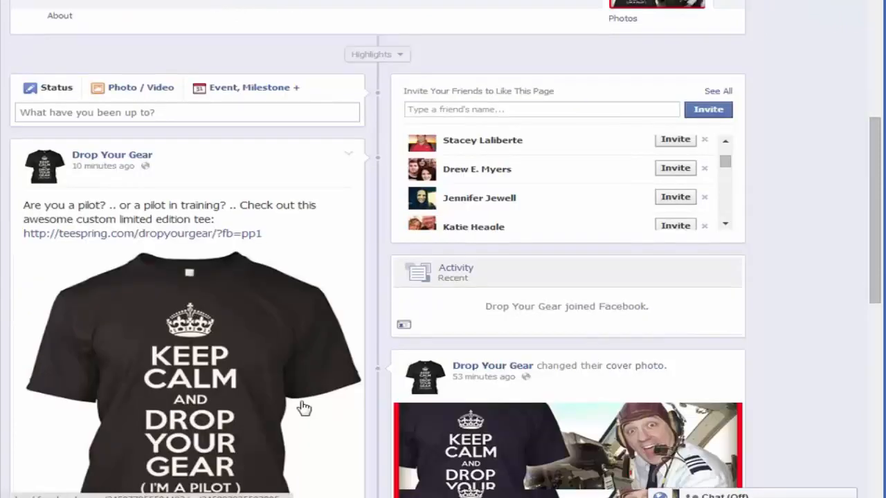
scroll(332, 376, "up", 3)
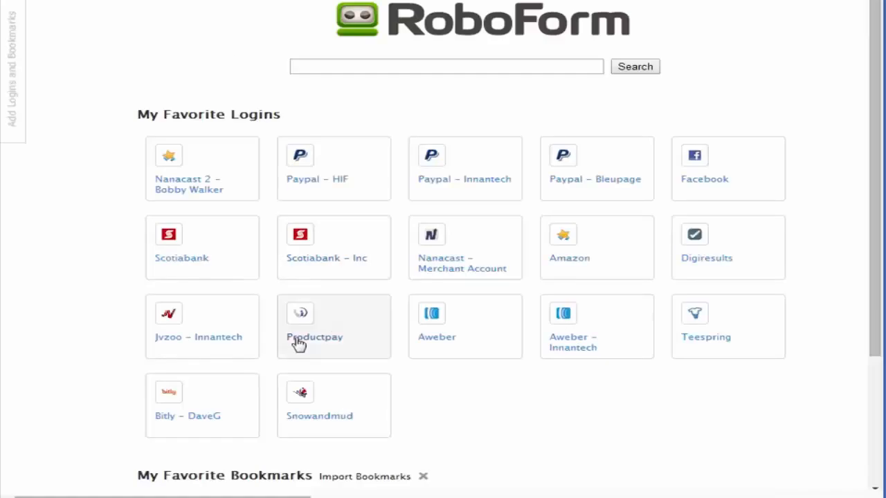
Open Bitly through its saved RoboForm login and view the stats of the dropyourgear link.
left_click(242, 428)
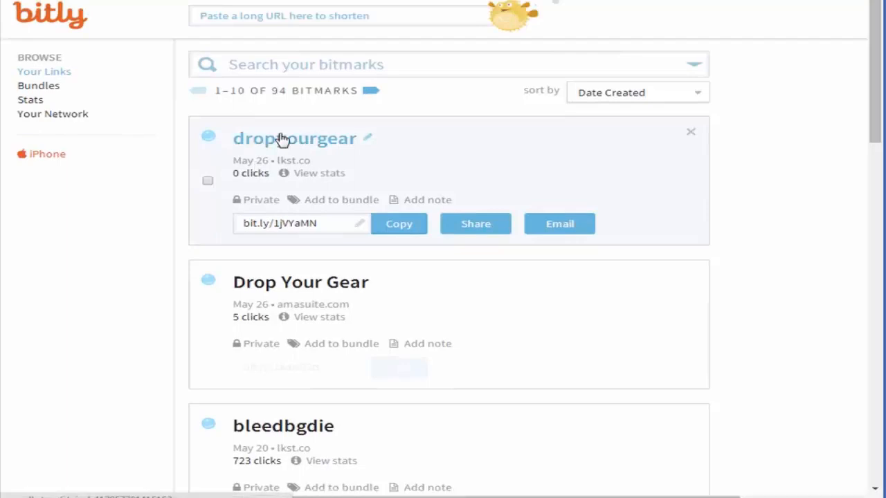
left_click(312, 175)
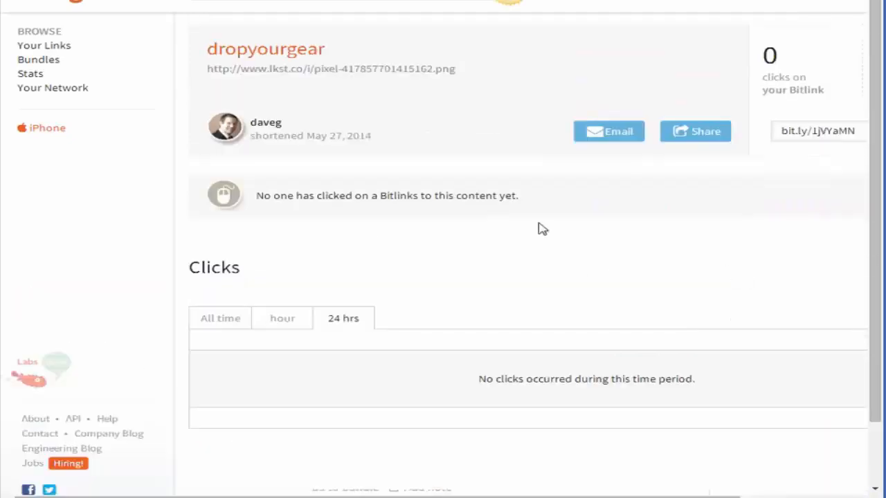
Open the stats of the Drop Your Gear link and examine its 24-hour clicks, sharing sources and geographic distribution.
left_click(43, 49)
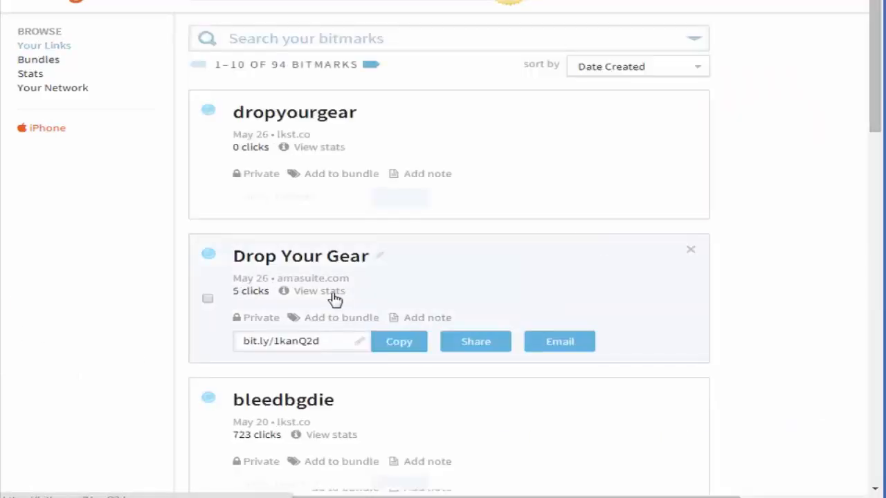
left_click(335, 299)
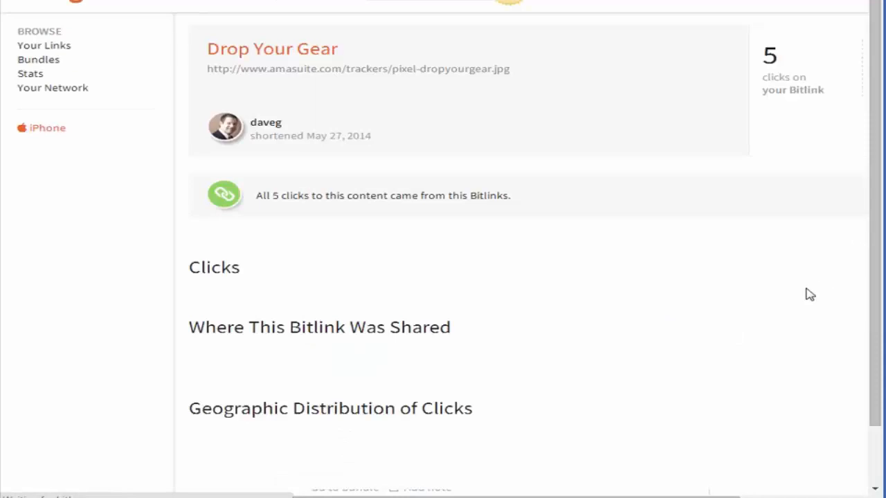
scroll(799, 323, "down", 4)
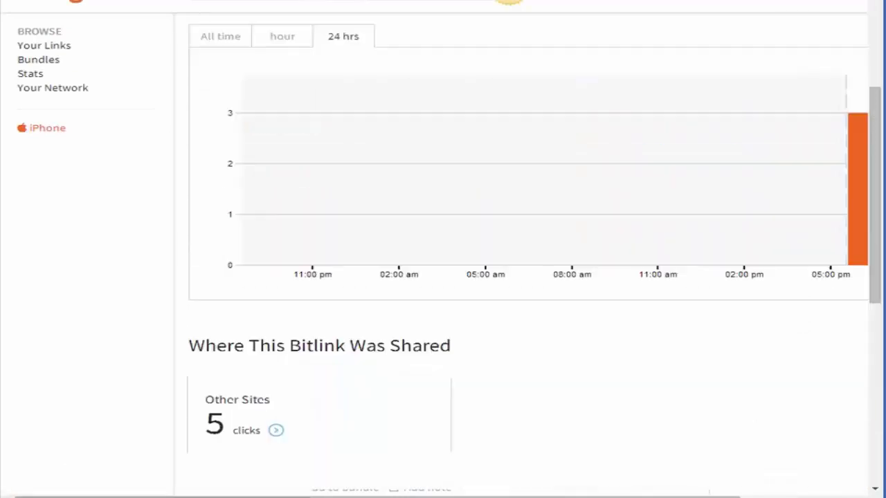
scroll(802, 496, "right", 2)
left_click_drag(802, 496, 842, 495)
scroll(837, 420, "down", 2)
scroll(836, 419, "up", 2)
mouse_move(769, 232)
scroll(791, 312, "down", 3)
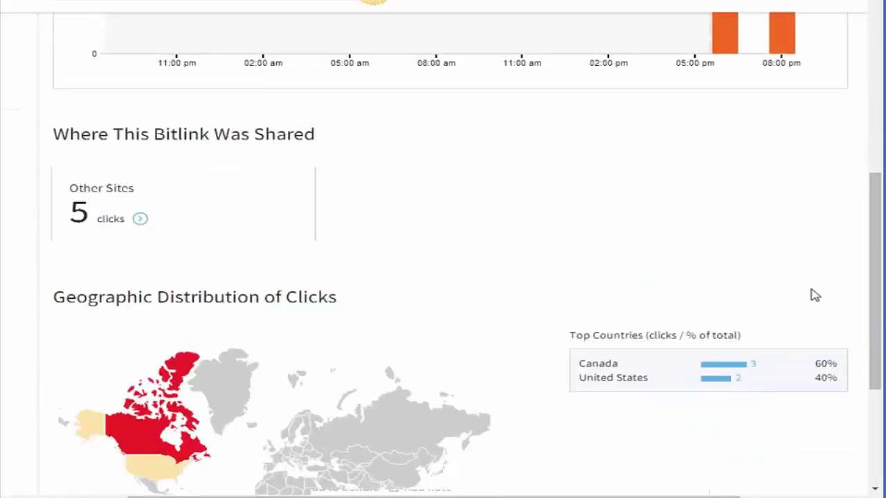
scroll(850, 356, "up", 6)
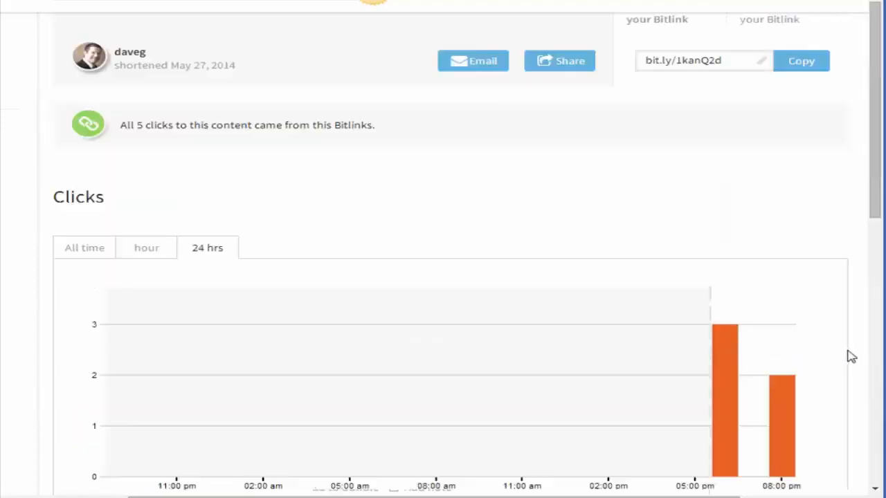
scroll(850, 356, "down", 1)
scroll(811, 423, "down", 1)
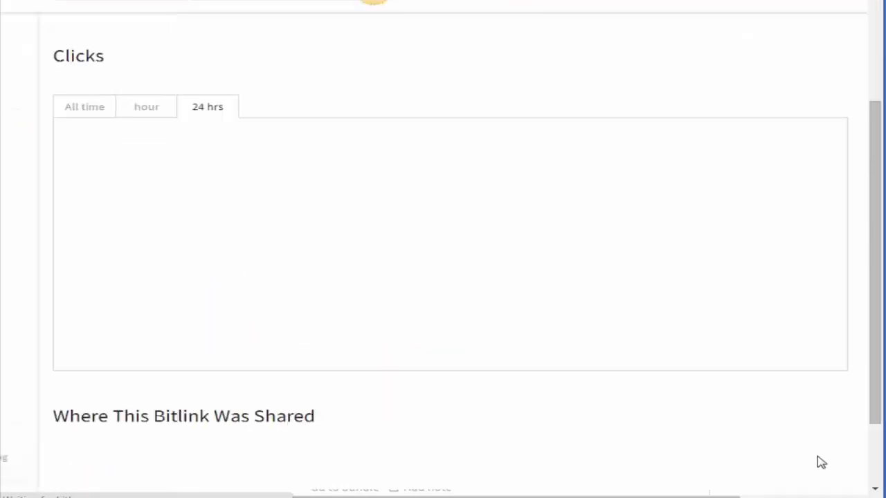
scroll(819, 119, "up", 3)
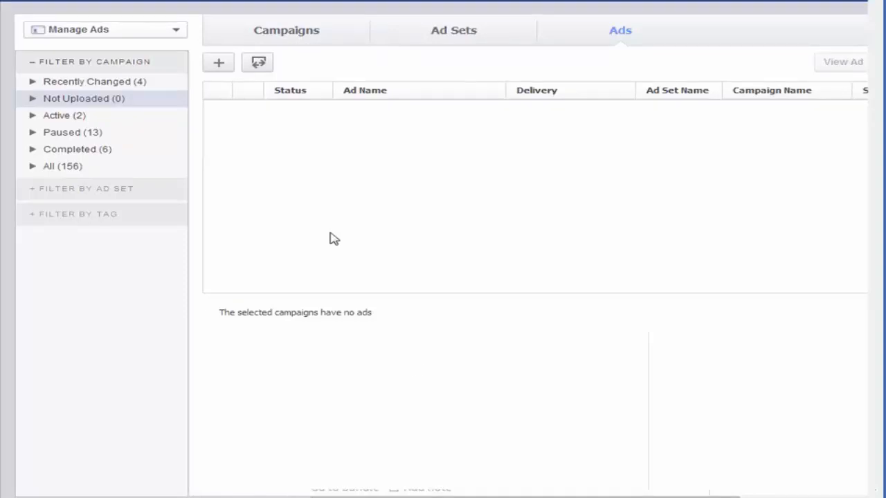
Switch back to Power Editor's Manage Ads section and display the campaign list.
left_click(121, 35)
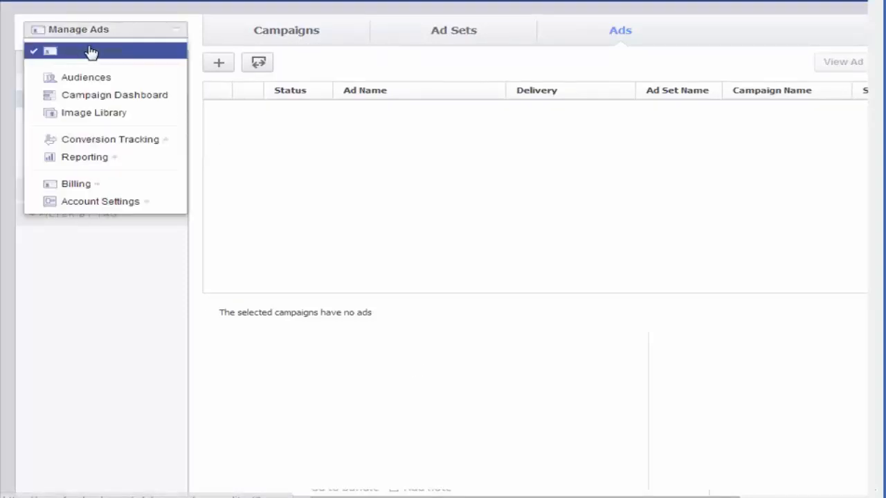
left_click(94, 53)
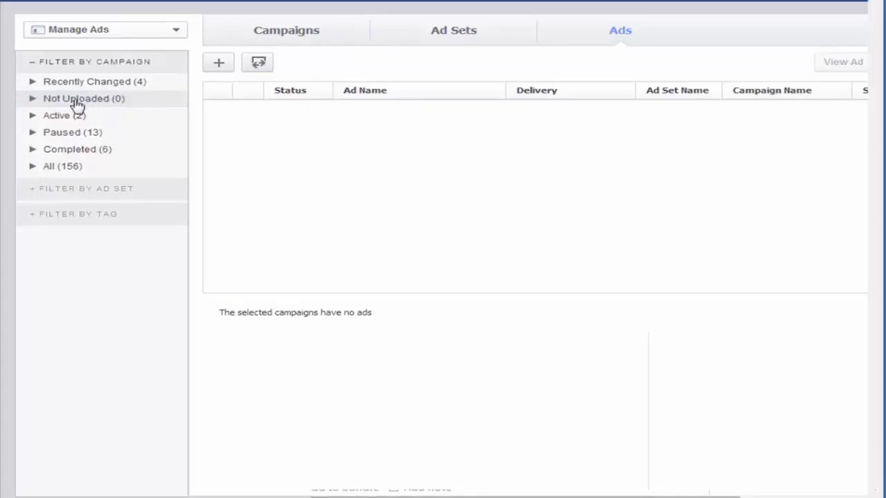
left_click(286, 35)
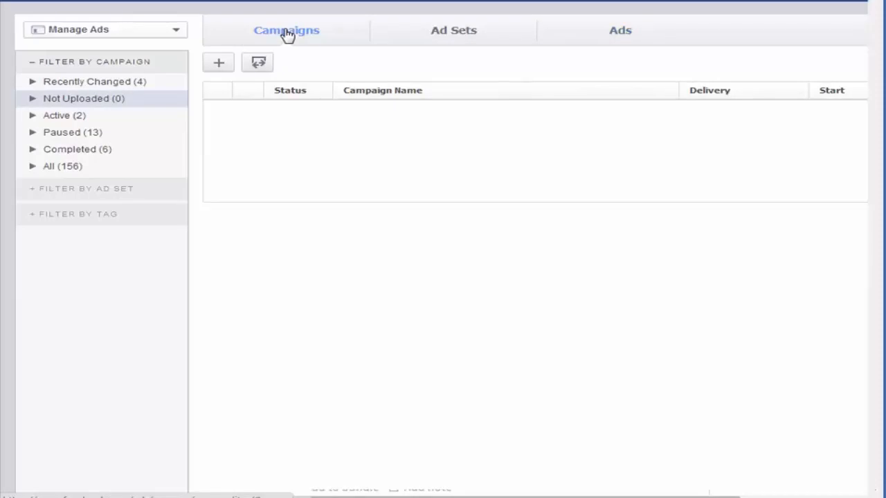
Create a campaign named Drop Gear - CTW with the Auction buying type and the Clicks to Website objective.
left_click(216, 64)
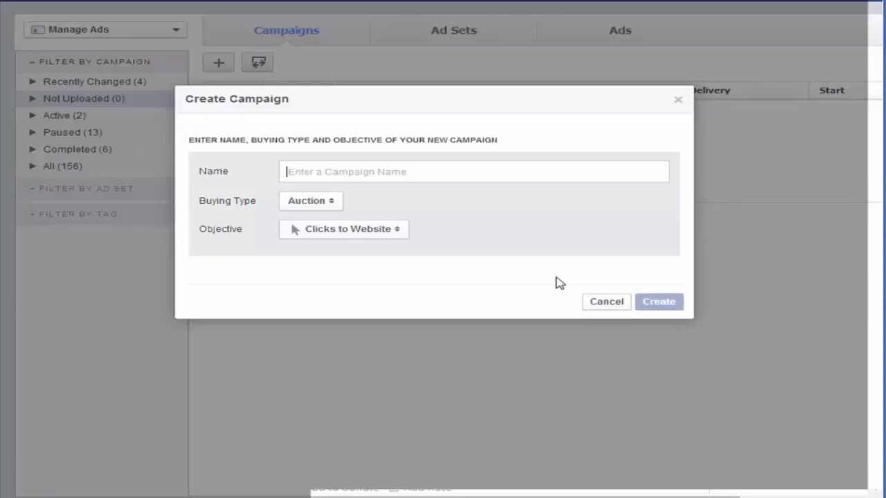
type("Drop Gear - CTW")
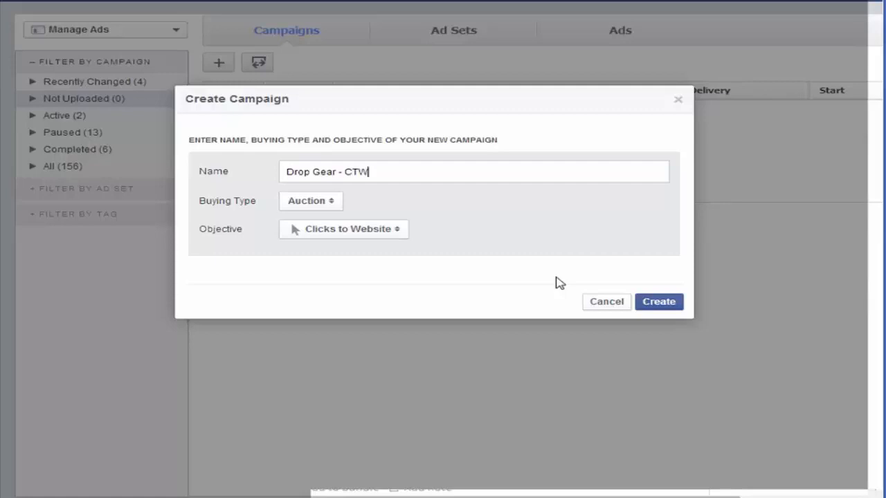
left_click(354, 235)
left_click(352, 234)
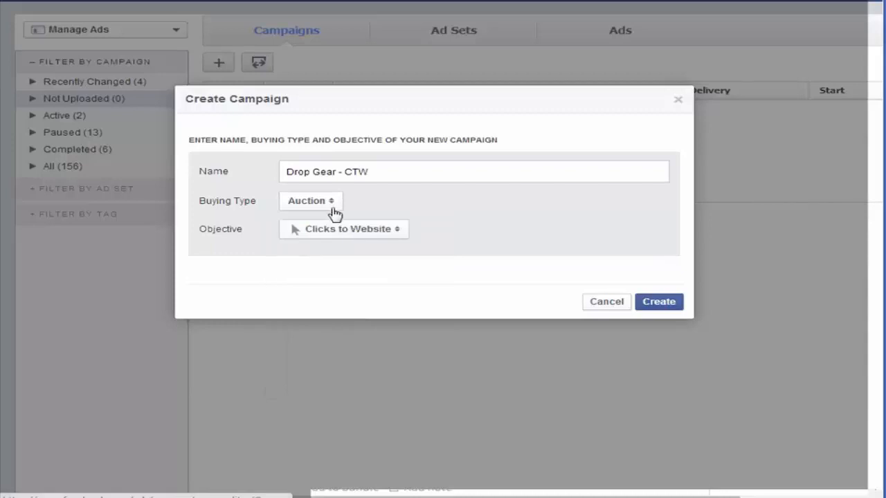
left_click(331, 209)
left_click(317, 208)
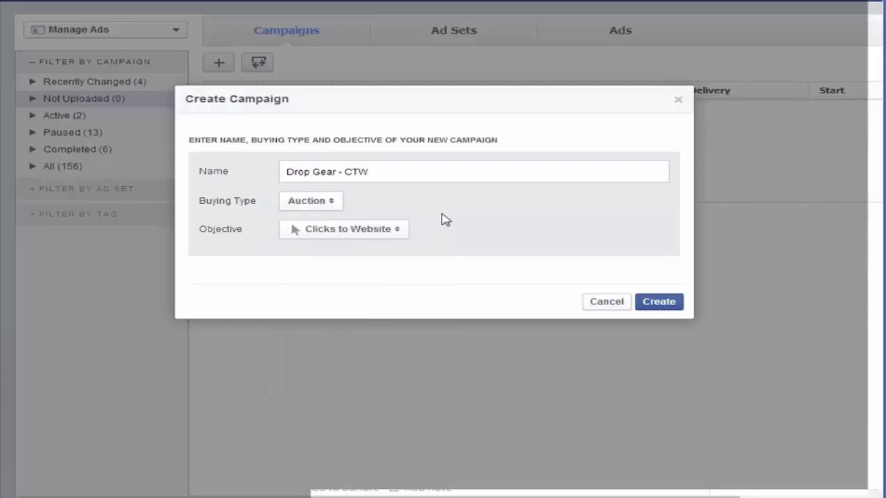
left_click(658, 303)
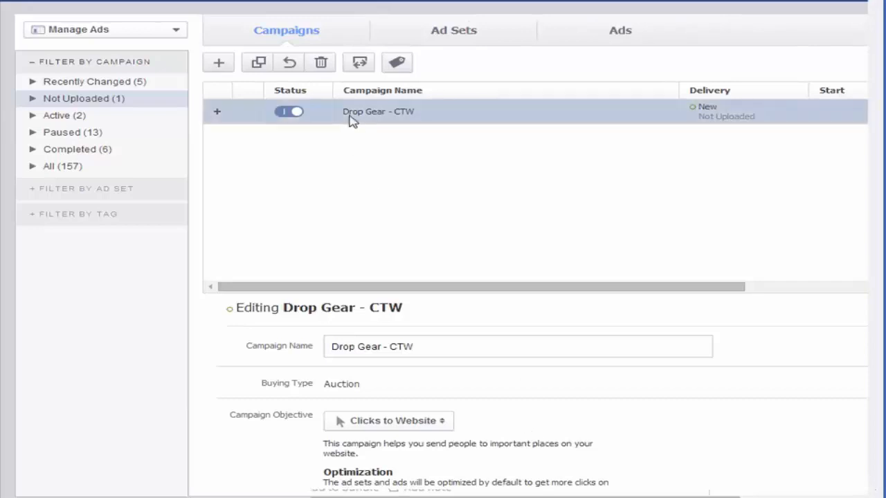
Create an ad set named set 1 in the existing Drop Gear - CTW campaign.
left_click(448, 36)
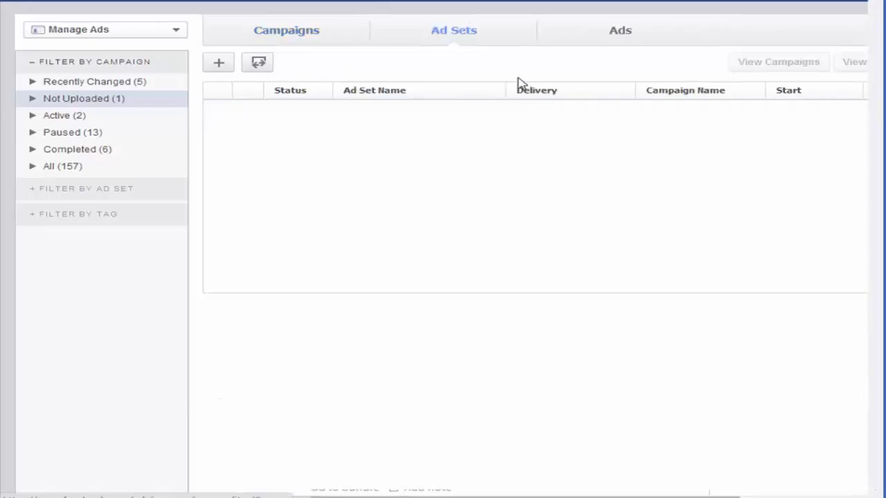
left_click(219, 64)
left_click(439, 266)
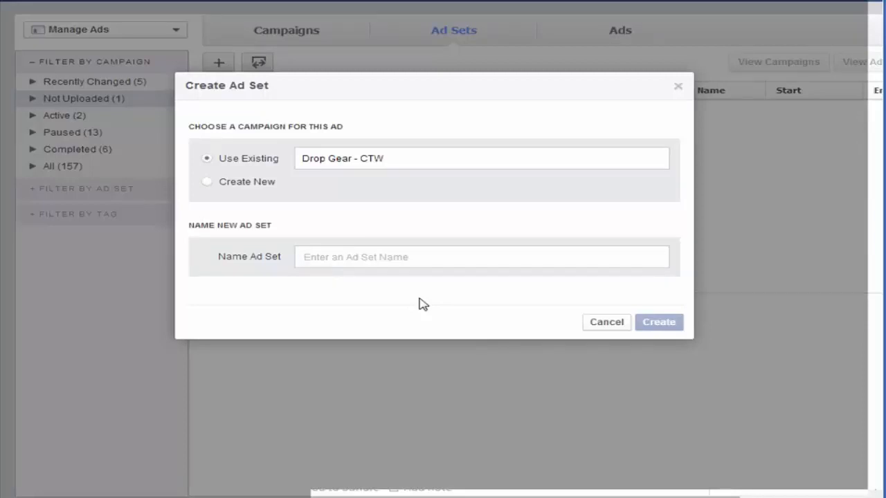
type("set 1")
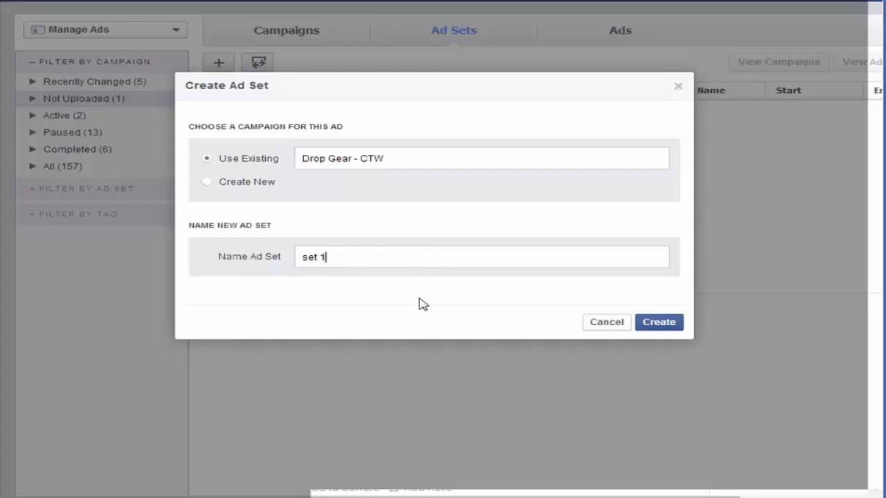
left_click(673, 323)
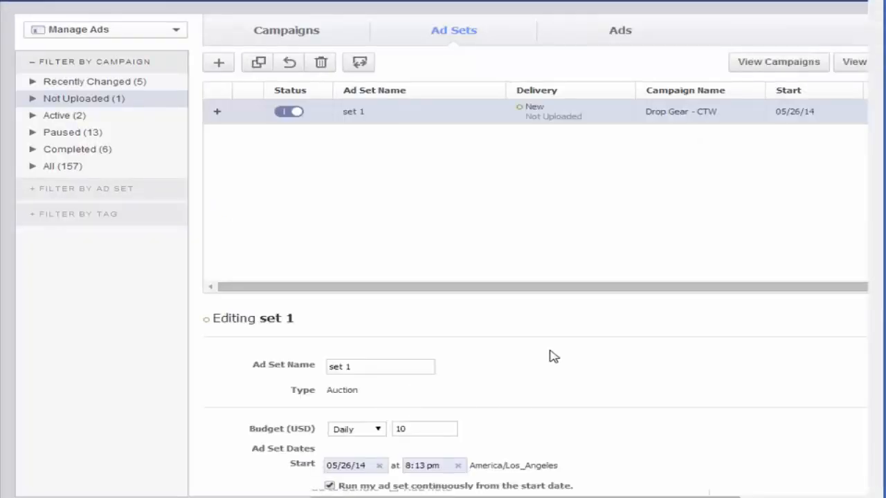
Set the daily budget of ad set set 1 to 25 USD.
scroll(602, 366, "down", 1)
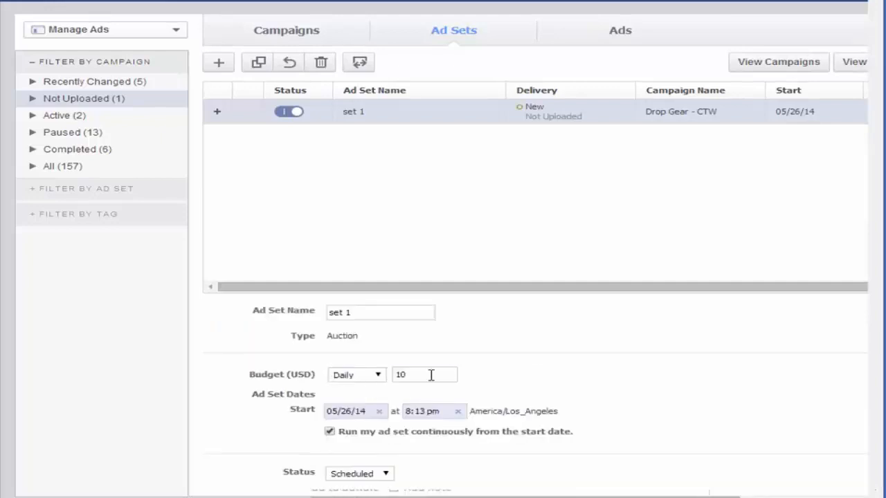
double_click(430, 375)
type("25")
left_click(578, 378)
Create an ad named ad 1 in the Drop Gear - CTW campaign's existing ad set, set 1.
left_click(611, 32)
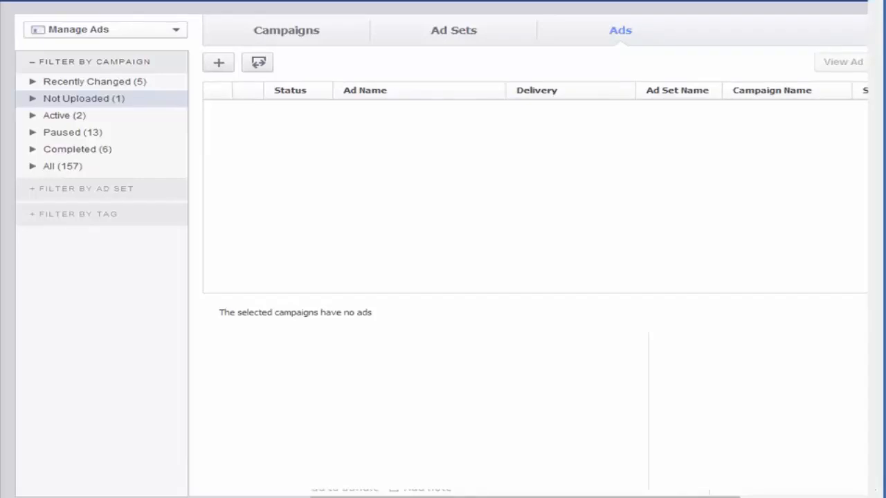
left_click(218, 64)
left_click(361, 316)
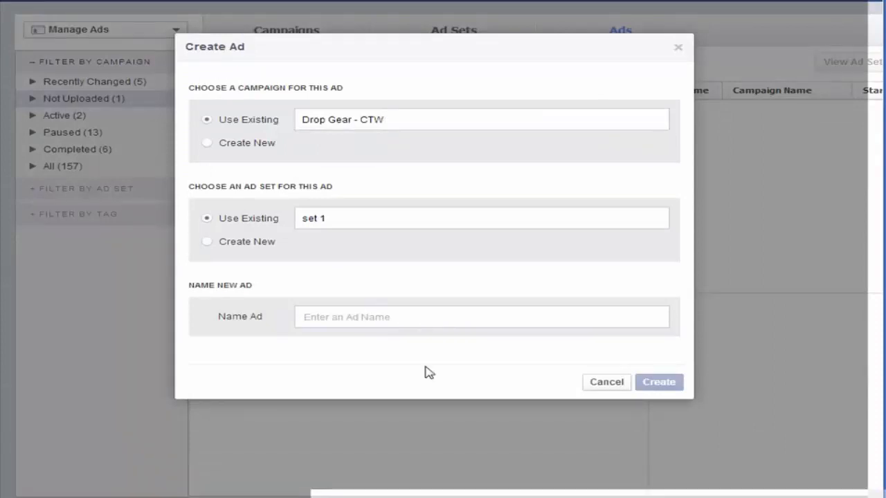
type("ad 1")
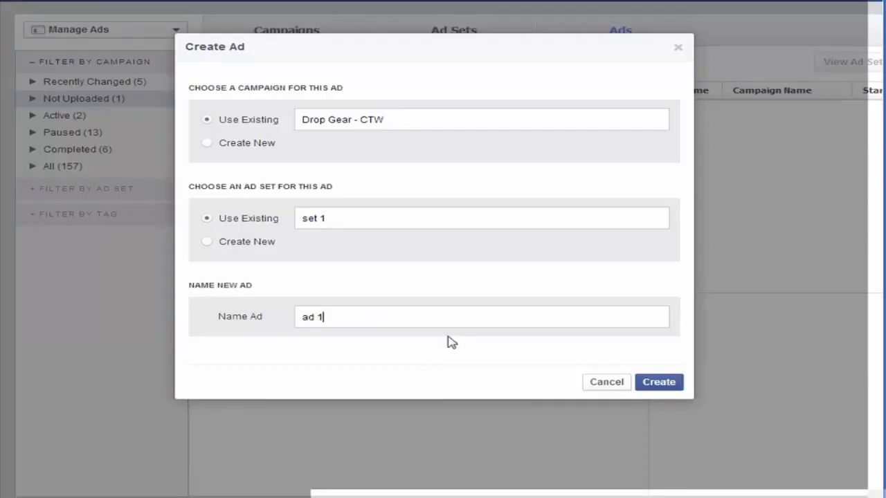
left_click(679, 385)
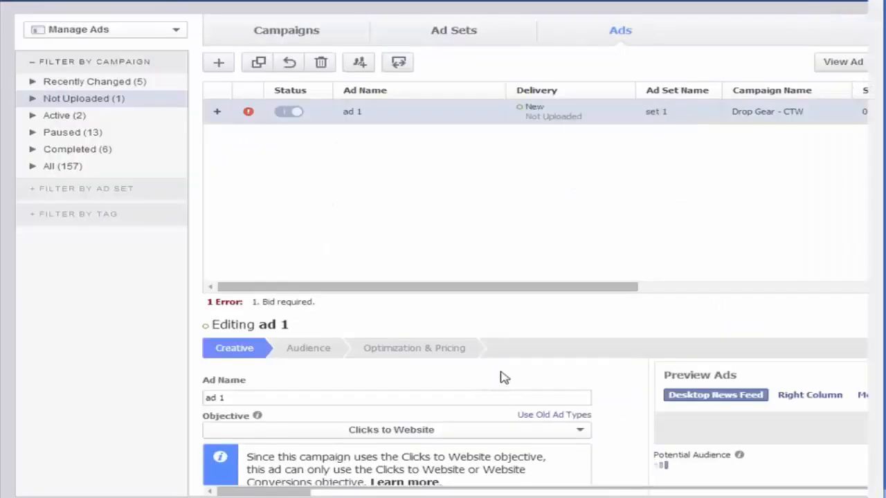
Enlarge the editing area of ad 1 to show more of its creative settings.
scroll(611, 379, "down", 1)
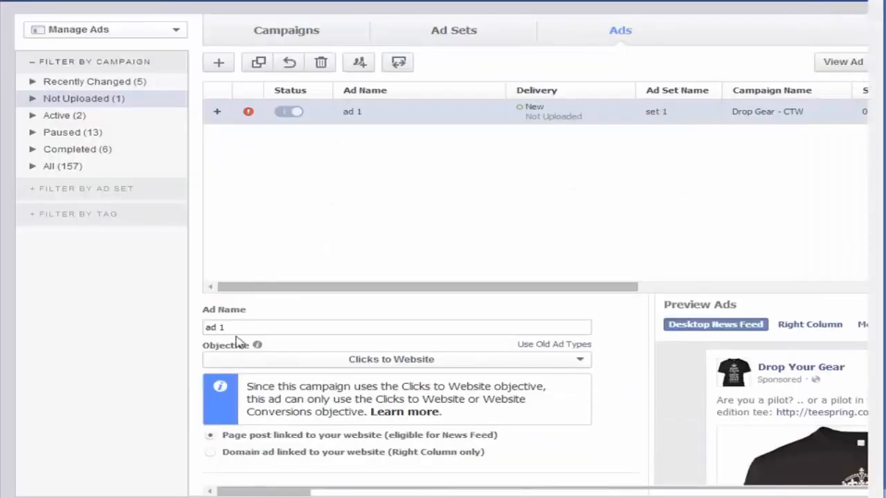
scroll(647, 433, "down", 2)
scroll(647, 434, "up", 2)
left_click_drag(695, 294, 692, 170)
scroll(641, 358, "down", 1)
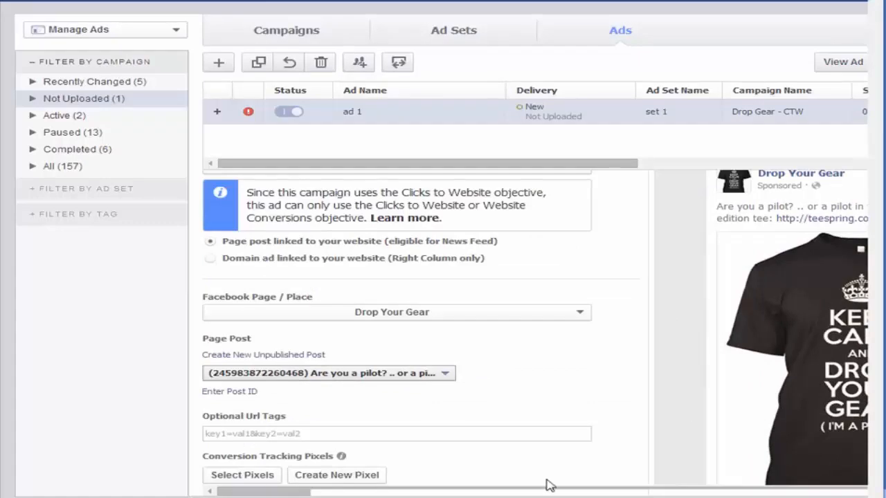
Examine ad 1's objective, linked Facebook page, page post and news feed preview, including the list of available pages.
mouse_move(459, 494)
left_mouse_down()
mouse_move(619, 493)
mouse_move(452, 495)
left_mouse_up()
scroll(679, 312, "up", 1)
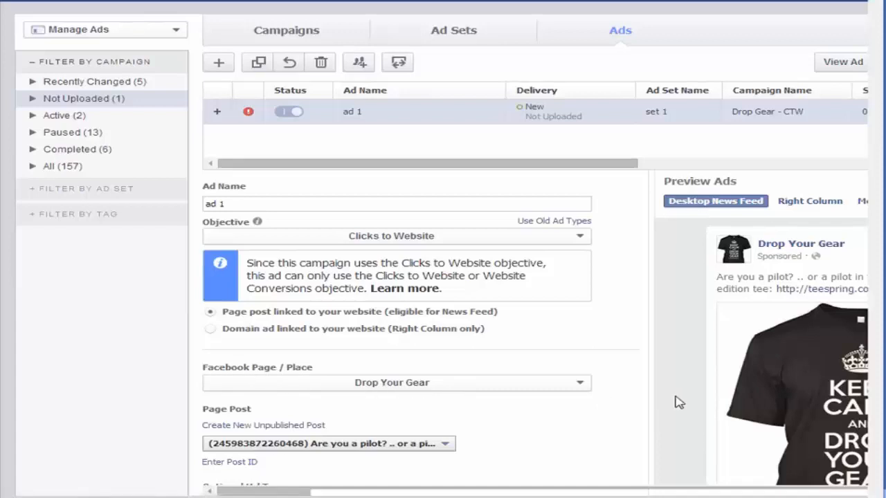
scroll(678, 403, "down", 1)
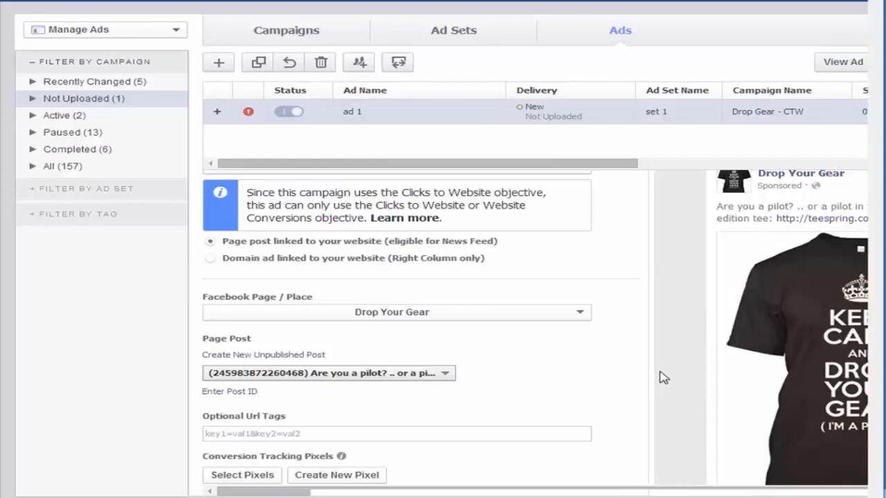
scroll(663, 369, "up", 1)
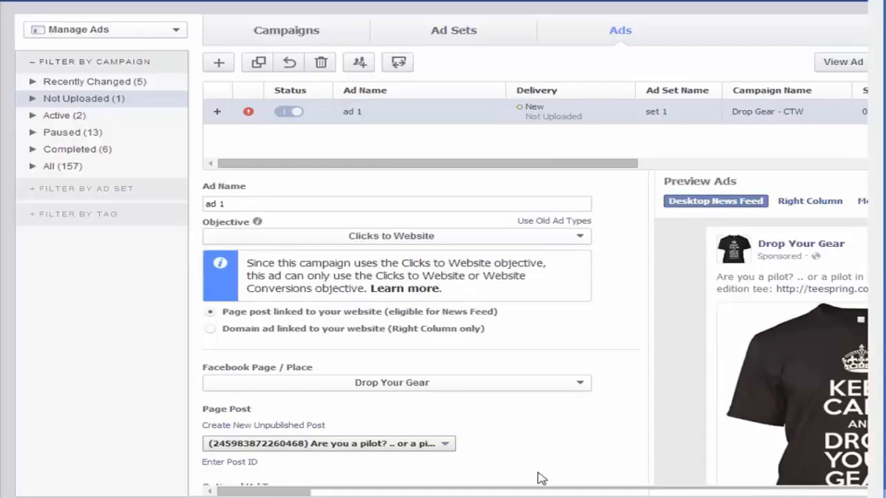
left_click_drag(530, 491, 707, 492)
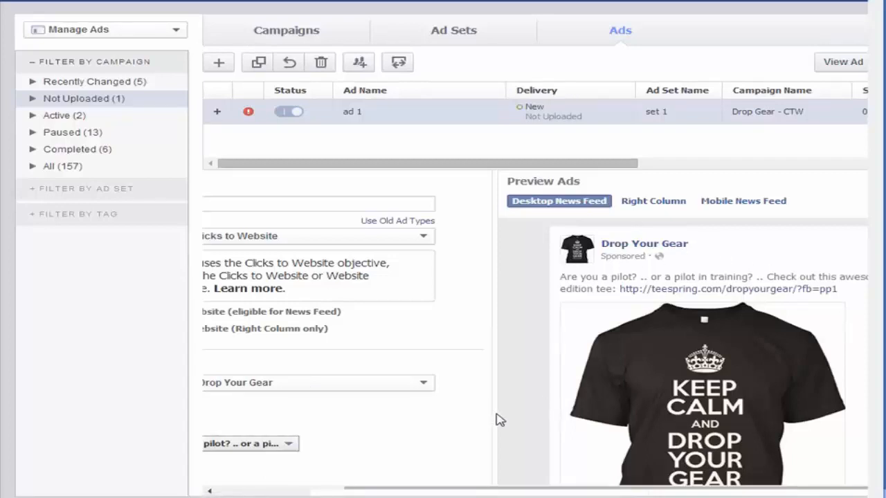
left_click_drag(534, 491, 360, 485)
scroll(648, 317, "down", 1)
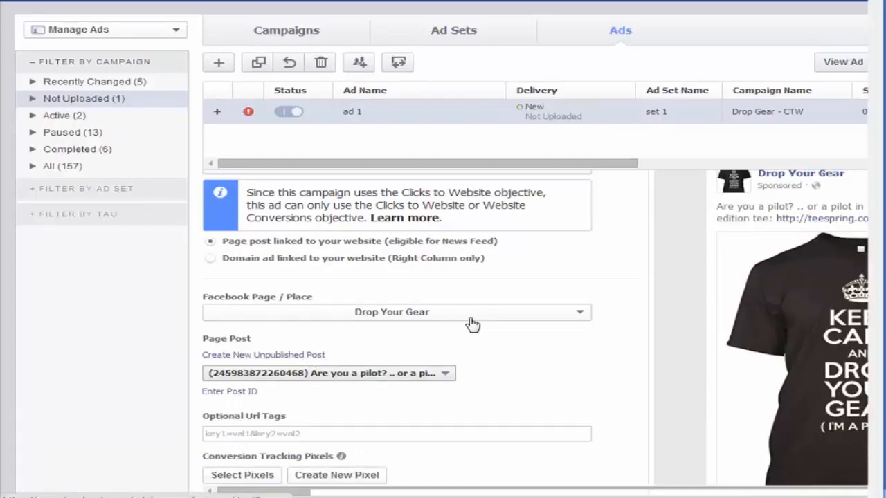
left_click(427, 317)
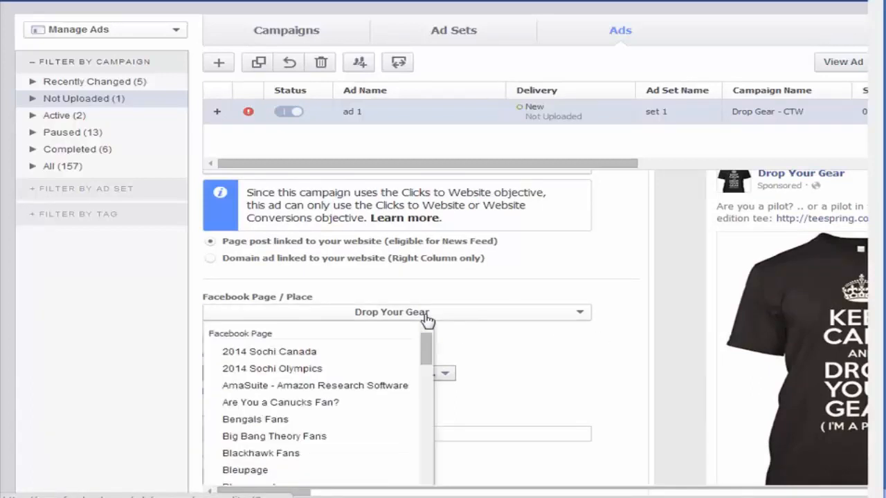
left_click(390, 313)
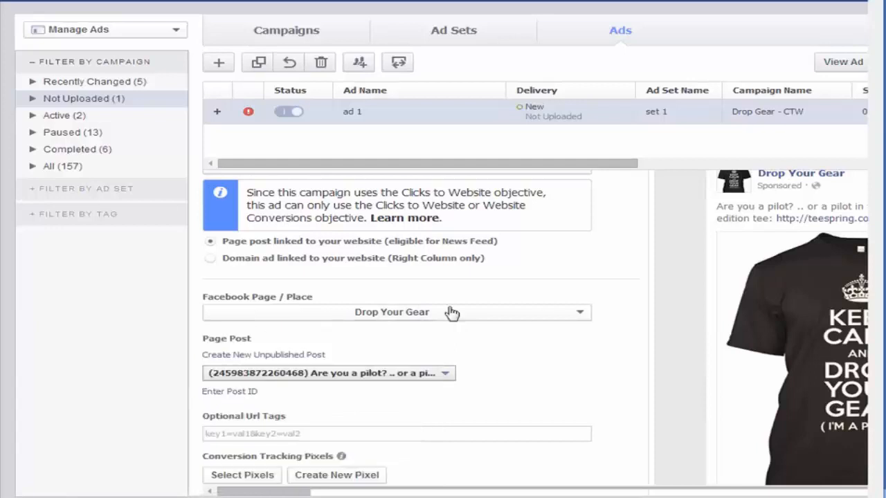
scroll(687, 369, "down", 1)
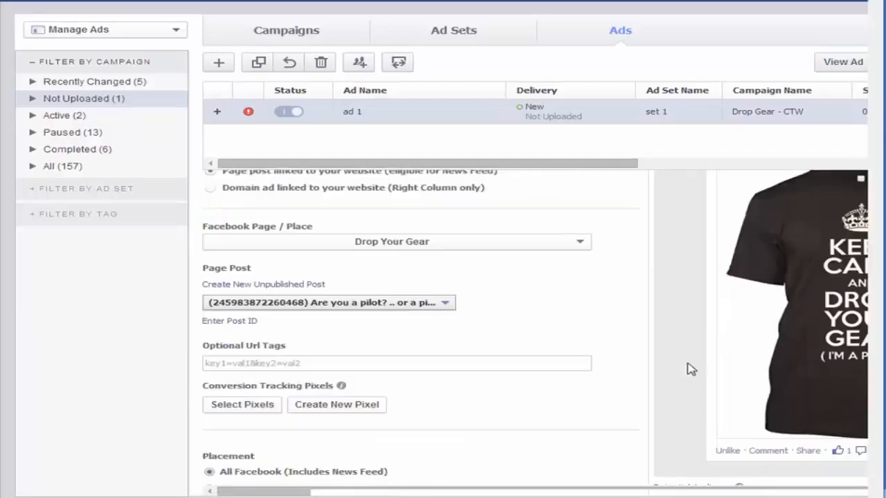
Start a new unpublished page post for ad 1 and review the existing pilot T-shirt post on the Drop Your Gear page.
left_click(262, 284)
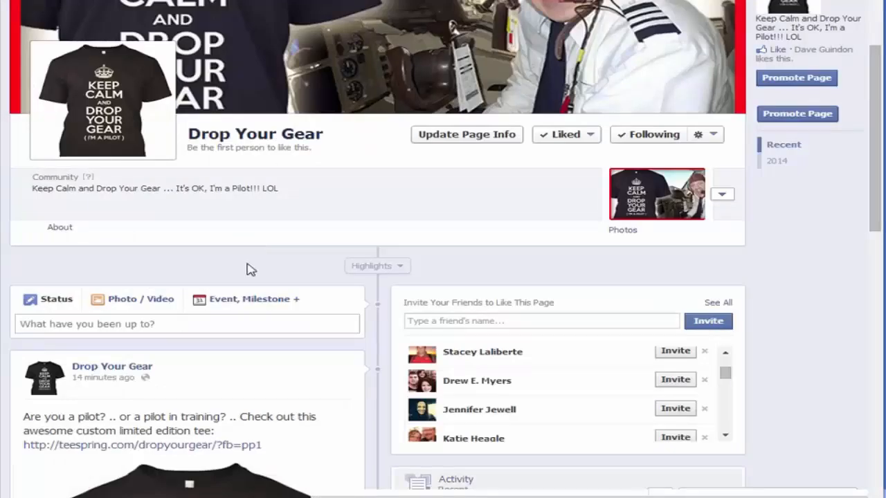
scroll(249, 270, "down", 8)
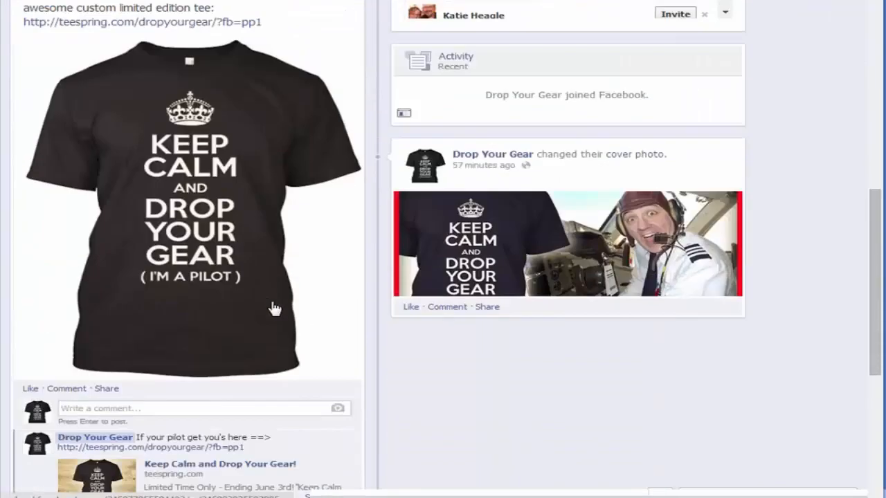
scroll(338, 317, "up", 1)
scroll(213, 104, "up", 2)
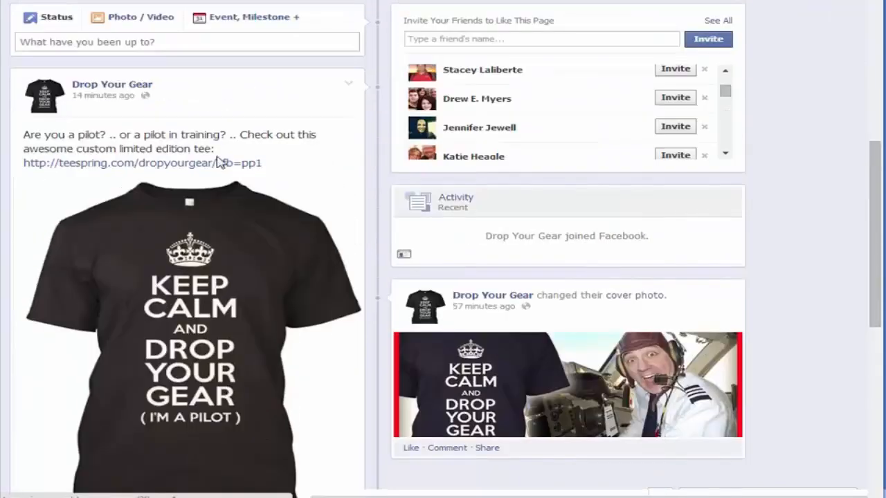
scroll(194, 118, "up", 1)
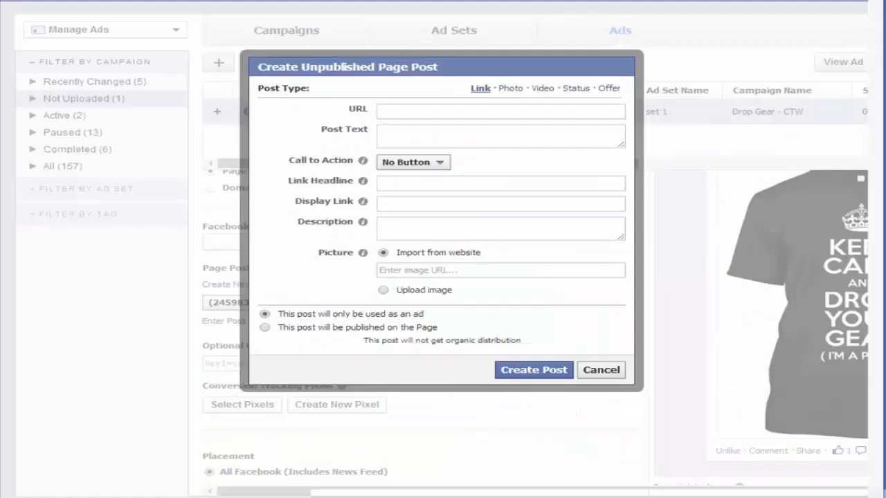
left_click(507, 90)
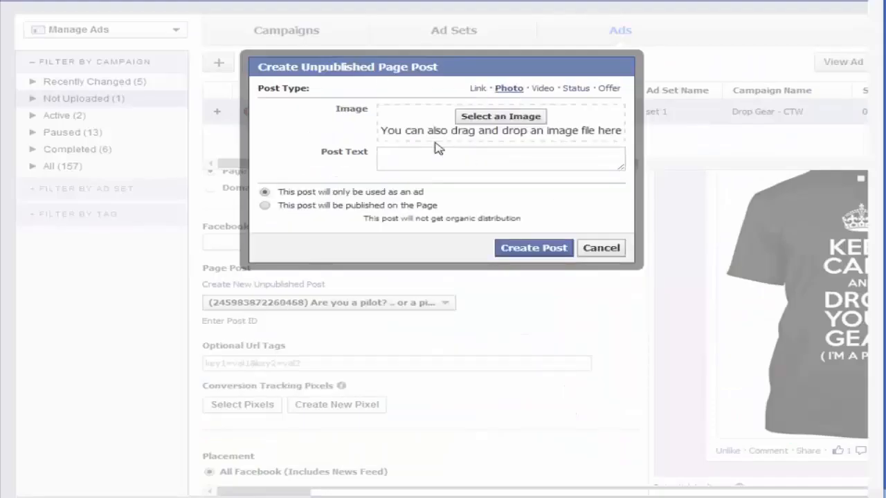
left_click(478, 88)
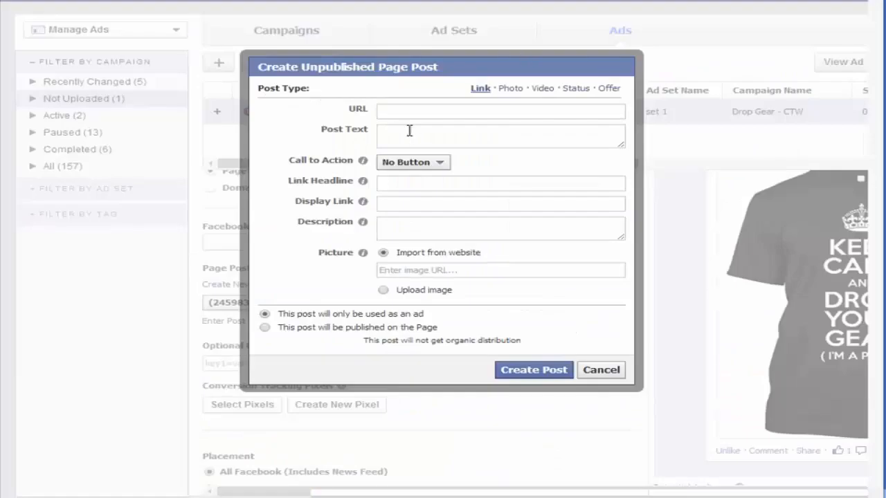
left_click(383, 110)
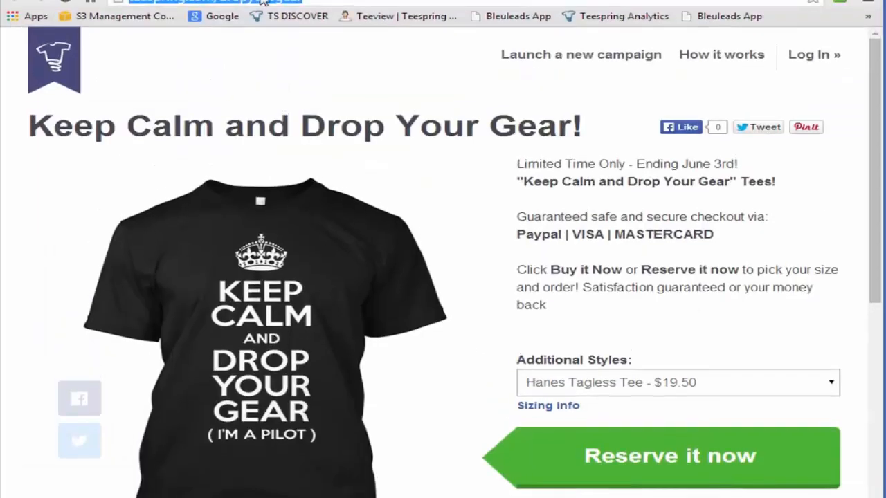
right_click(260, 1)
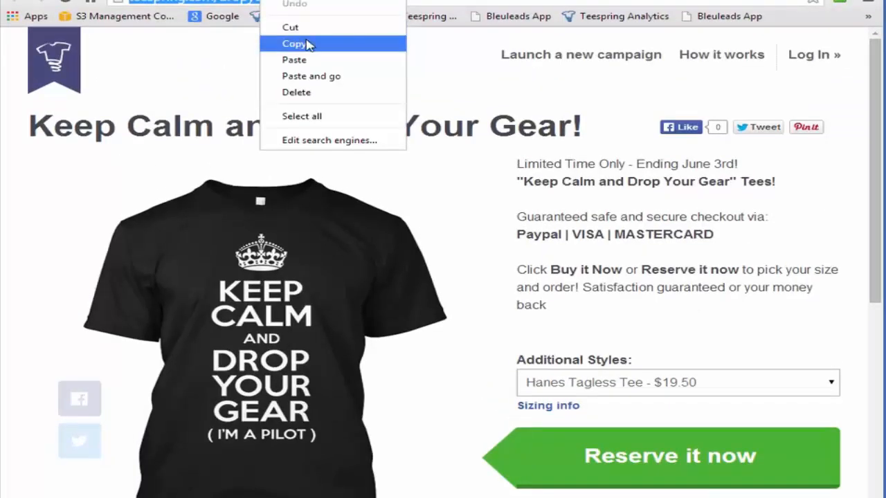
left_click(294, 44)
key("ctrl+Tab")
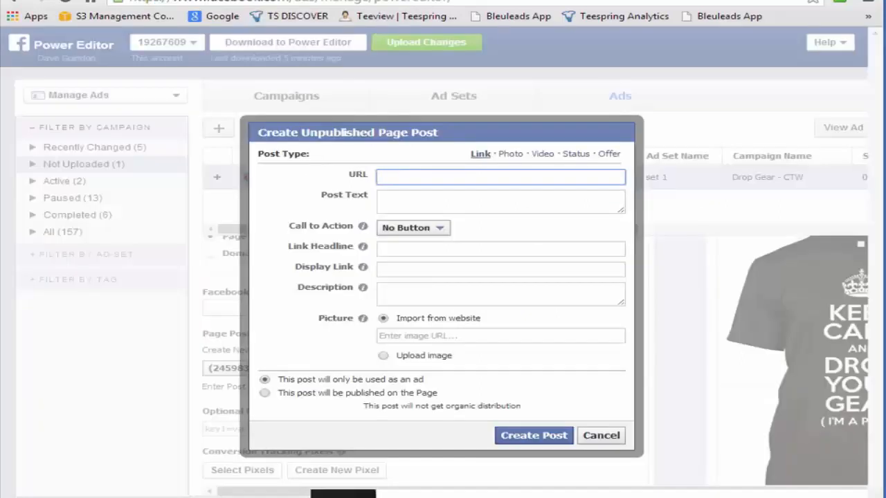
right_click(410, 178)
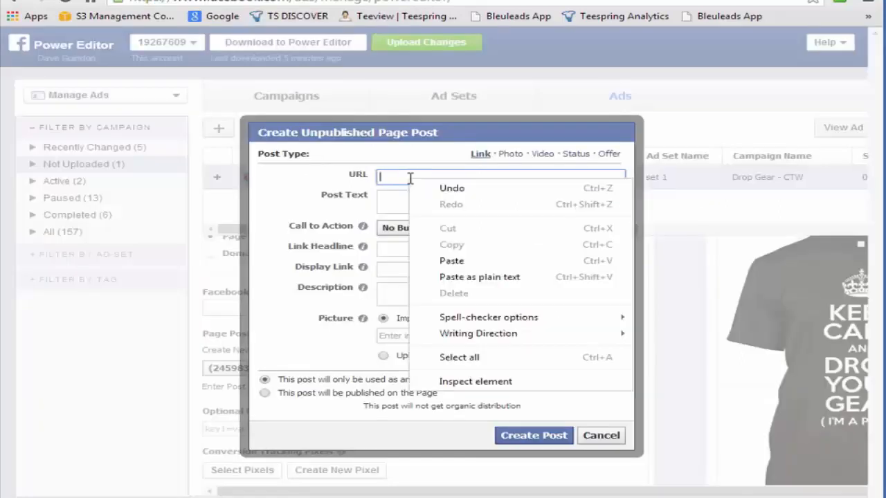
left_click(462, 258)
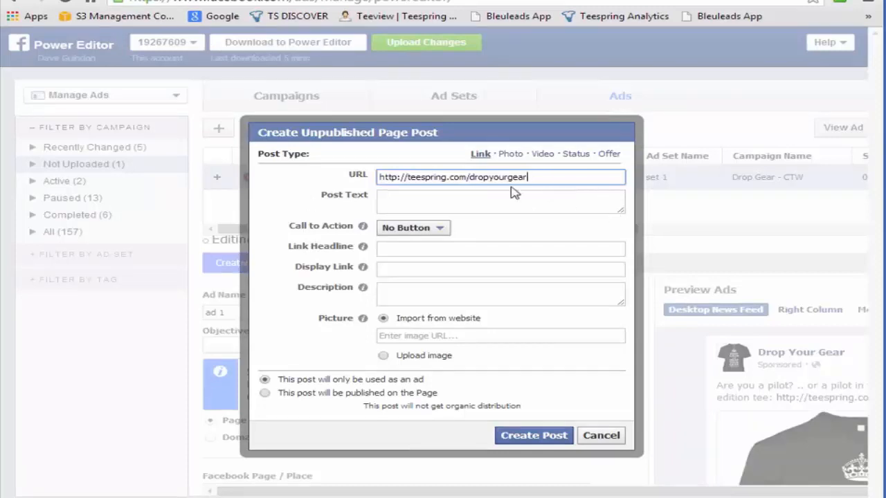
Enlarge the post text box, try out filler symbols as post text and clear them.
left_click_drag(621, 214, 621, 234)
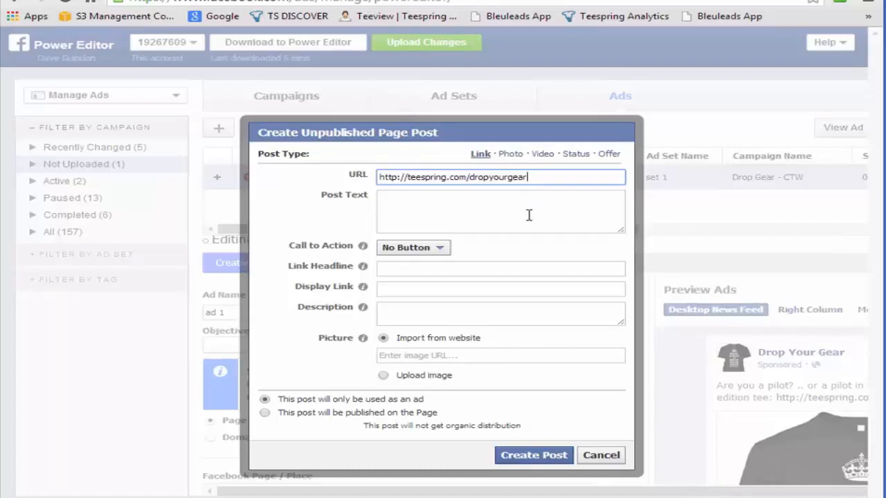
left_click(496, 216)
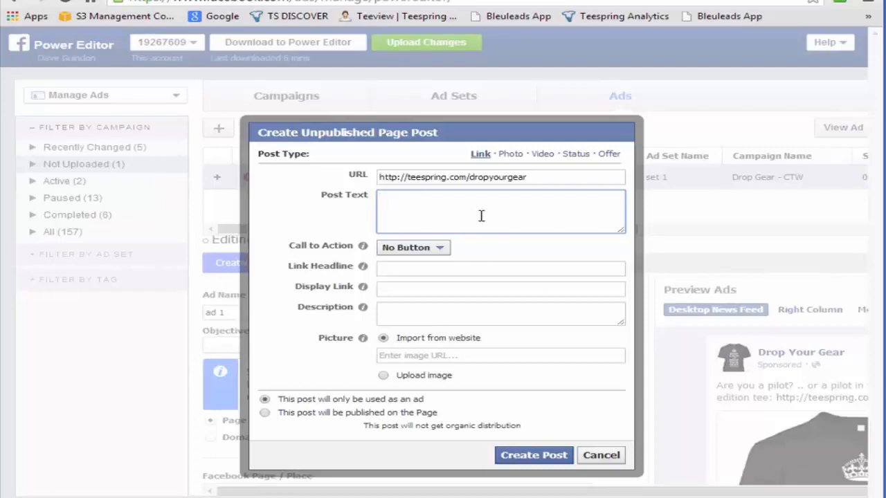
type("***")
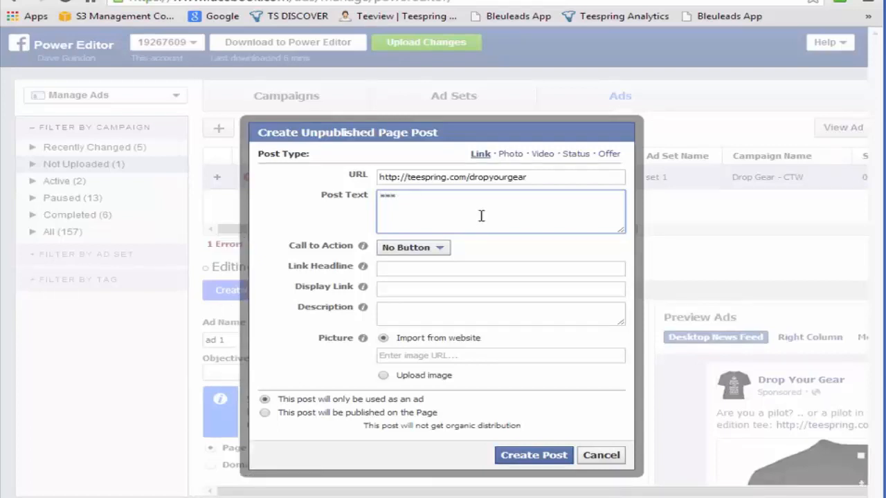
type(">>>>+++:LAINDEPOAWUHFP(*")
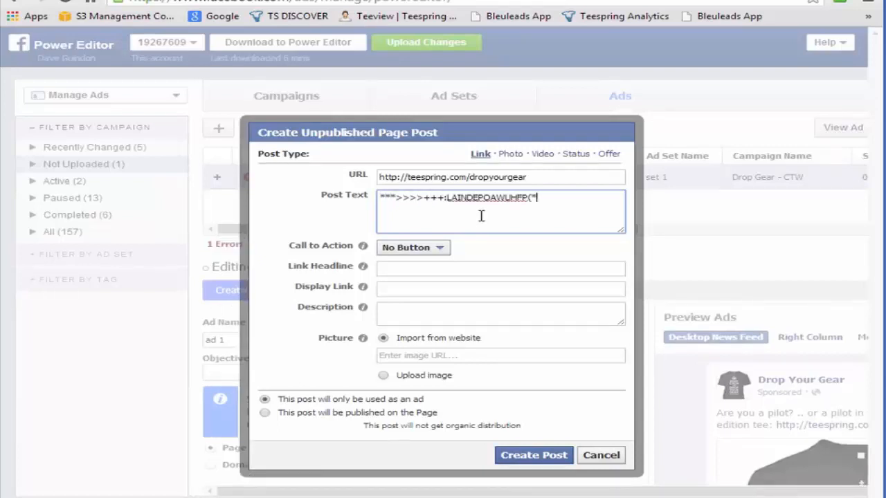
key("ctrl+a")
key("BackSpace")
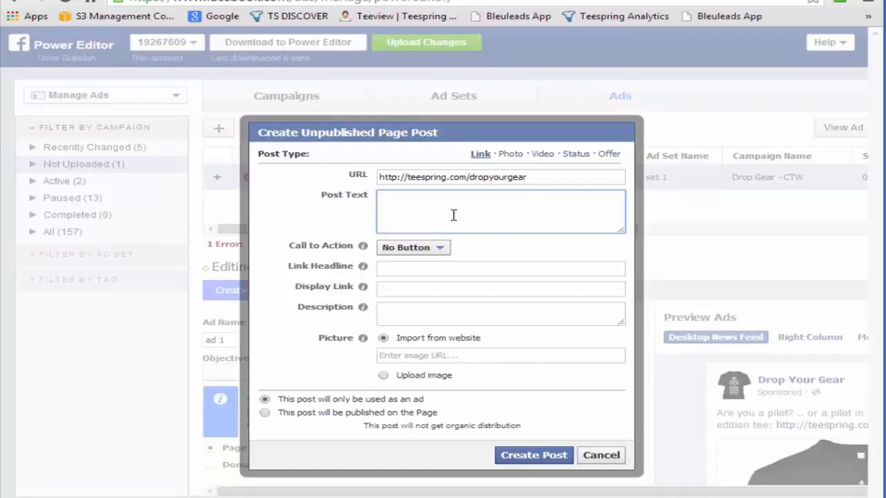
type("..\"\"")
key("BackSpace")
key("BackSpace")
key("BackSpace")
key("BackSpace")
Draft the post text "***** (((( 72-HOUR SPECIAL )))) *****" and clear it again.
type("***** 72 SPECIAL")
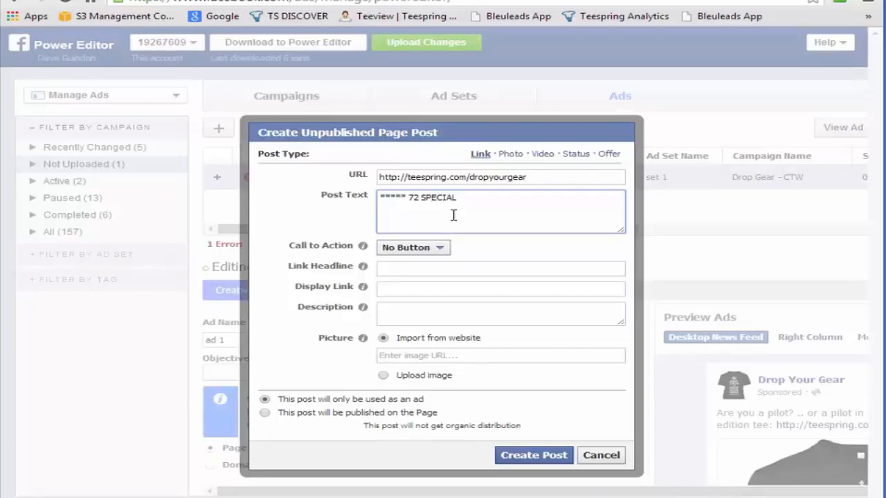
type(" *****")
left_click(419, 198)
type("-HOUR")
key("Left")
key("Left")
key("Left")
key("Left")
key("Left")
key("Left")
key("Left")
type("((((")
left_click(504, 198)
type("))))")
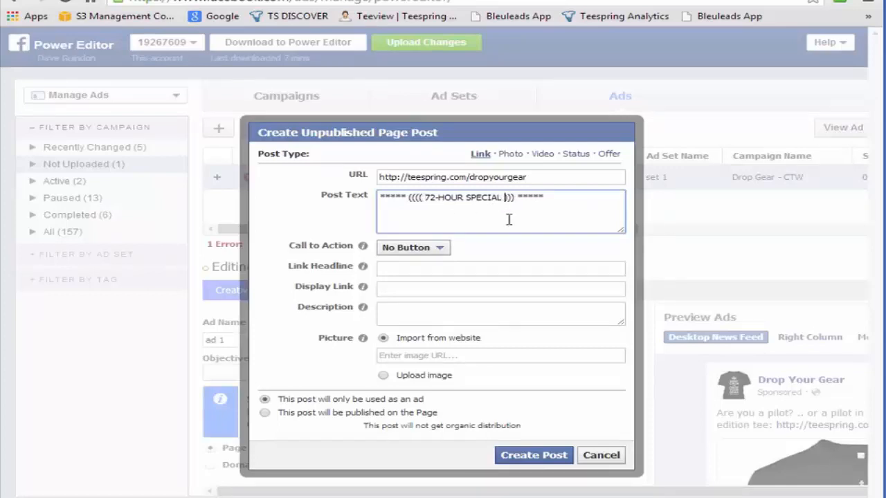
key("shift+End")
key("Delete")
key("shift+Home")
key("Delete")
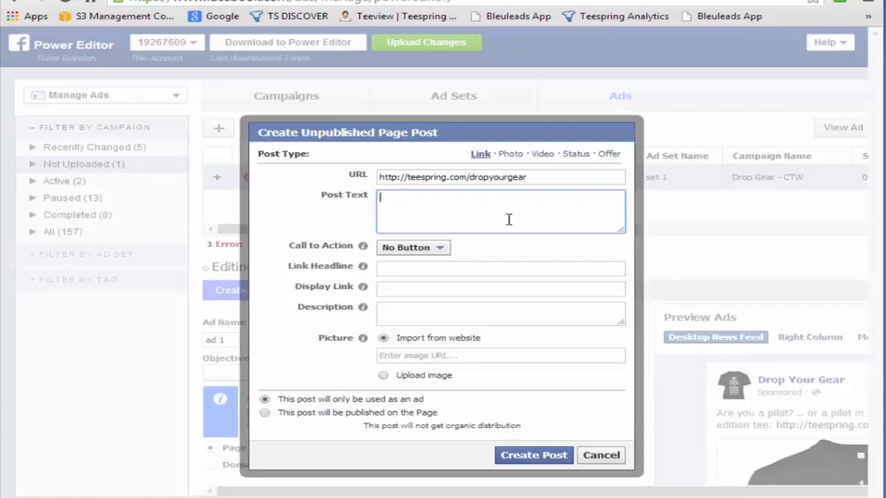
Copy the pilot T-shirt post's text and link from the Drop Your Gear page into the new post's text.
left_click(173, 1)
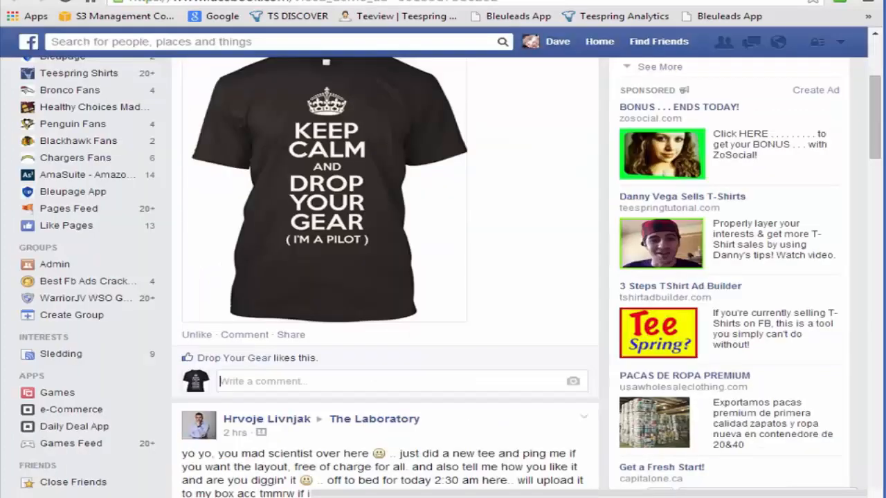
left_click(171, 1)
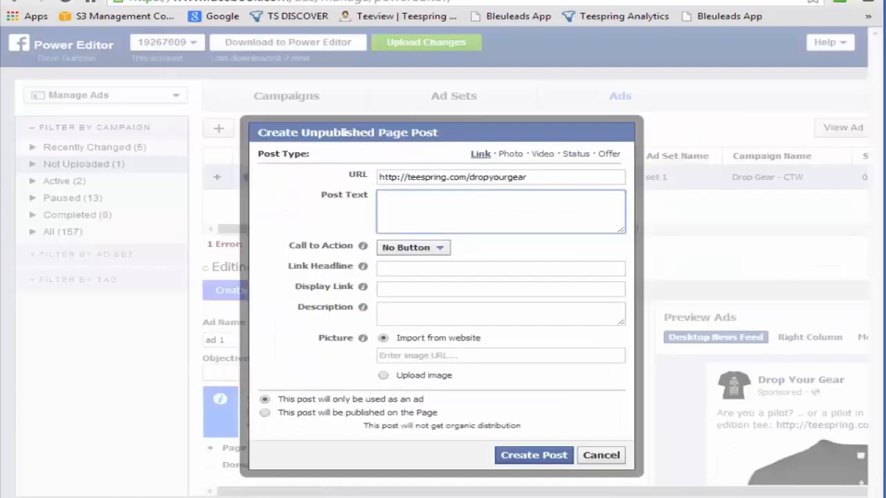
left_click(228, 1)
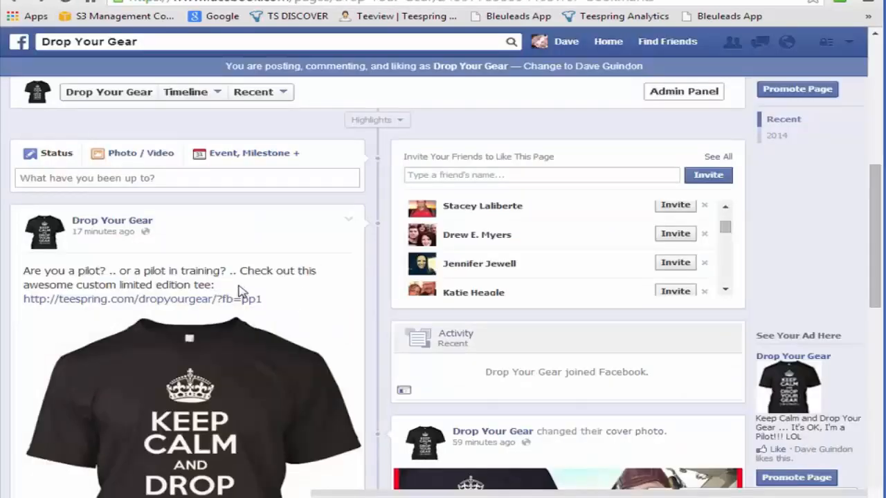
left_click_drag(261, 299, 24, 271)
key("ctrl+c")
left_click(172, 1)
key("ctrl+v")
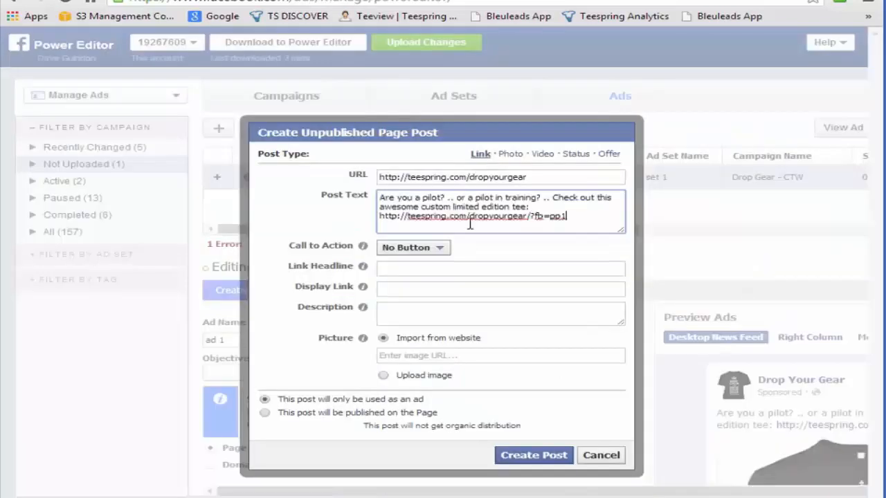
left_click_drag(568, 217, 528, 216)
key("BackSpace")
type("==>")
key("Left")
key("Left")
key("Left")
key("Left")
key("Return")
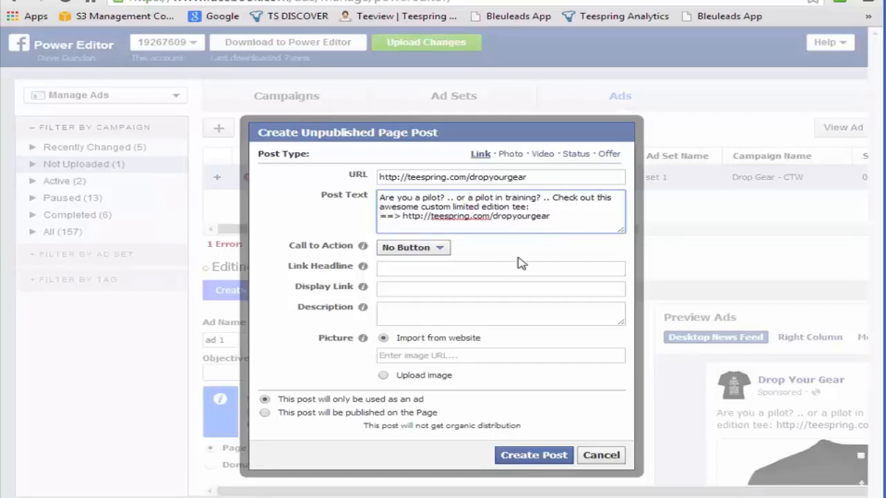
Review the call-to-action options, keep No Button, and set the link headline to "BUY HERE FOR ONLY $19.50".
left_click(441, 251)
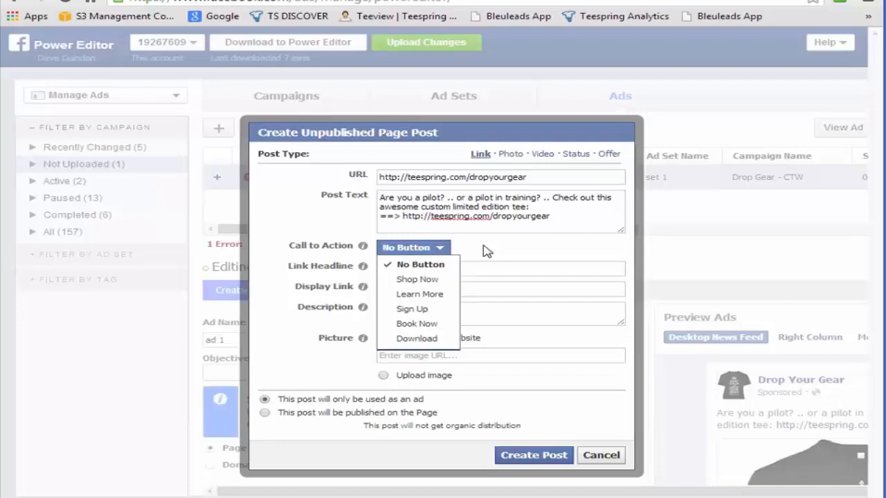
left_click(540, 260)
left_click(429, 270)
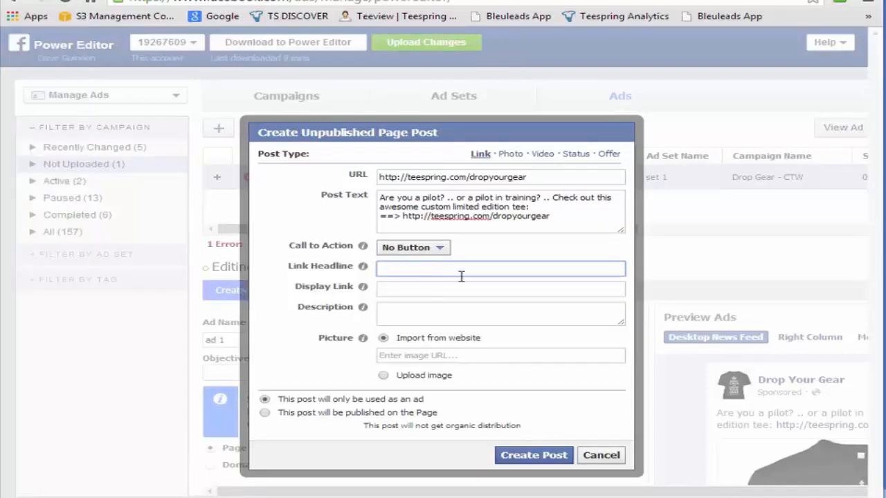
type("BUY HERE FOR ONLY $19.50")
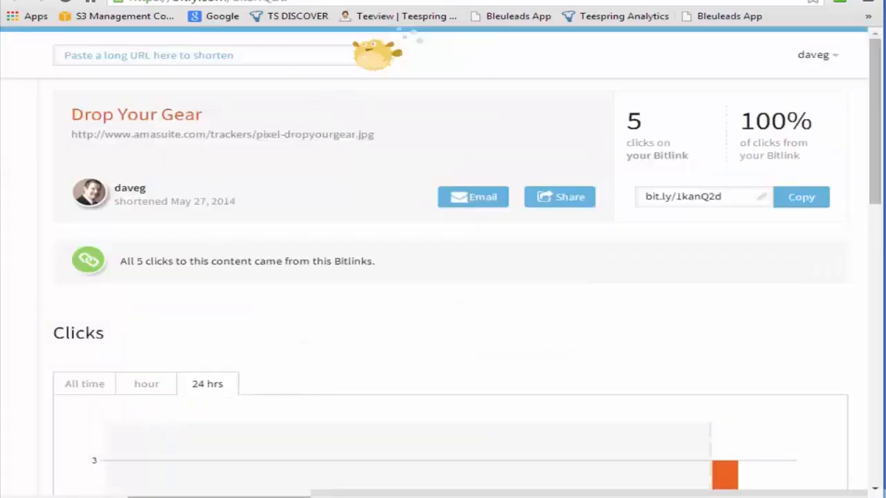
left_click(69, 2)
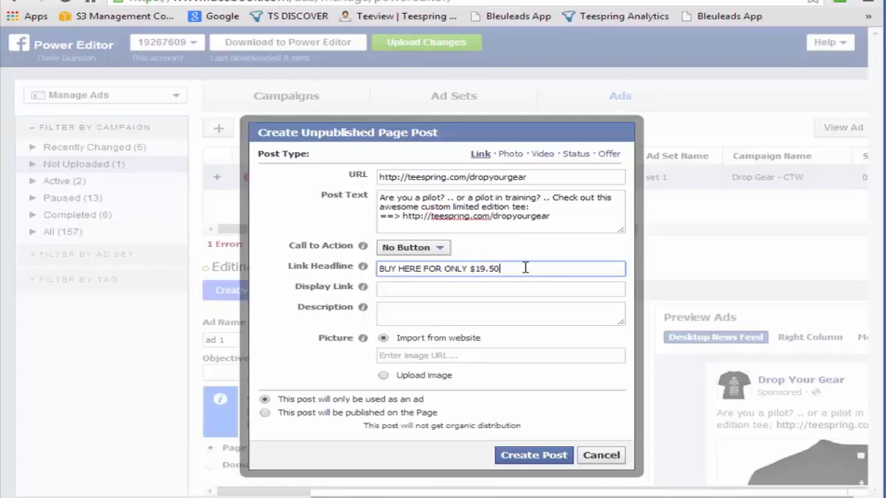
Set the post's display link to "Offer Ends Soon".
left_click(496, 290)
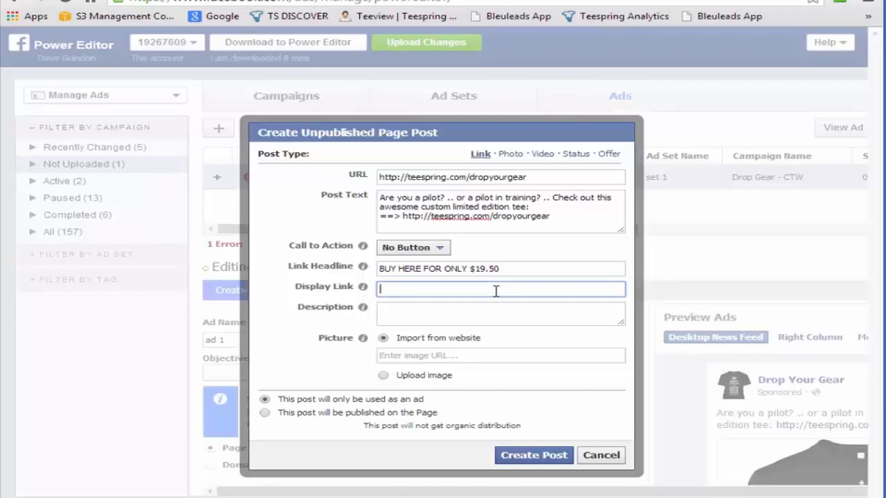
type("Offer Ends SOO")
key("BackSpace")
key("BackSpace")
type("oon")
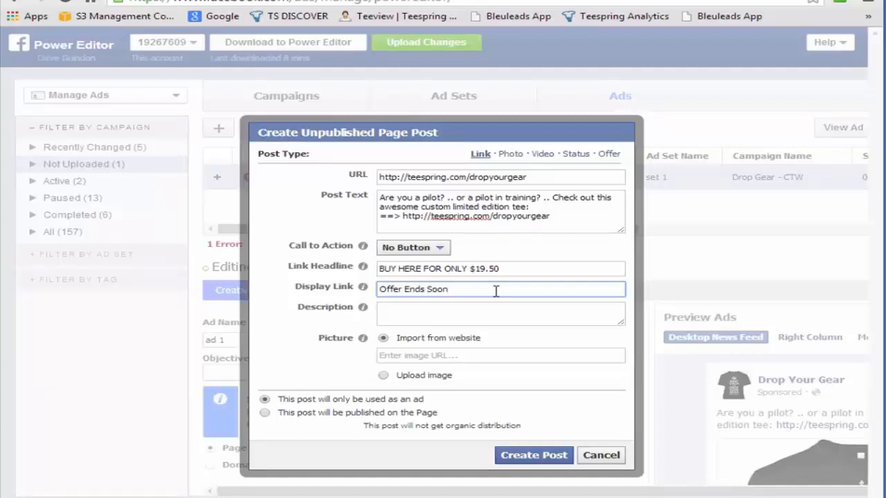
Set the description to "Sale ends June 3rd. More shirt style available, click here to see more.".
left_click(436, 315)
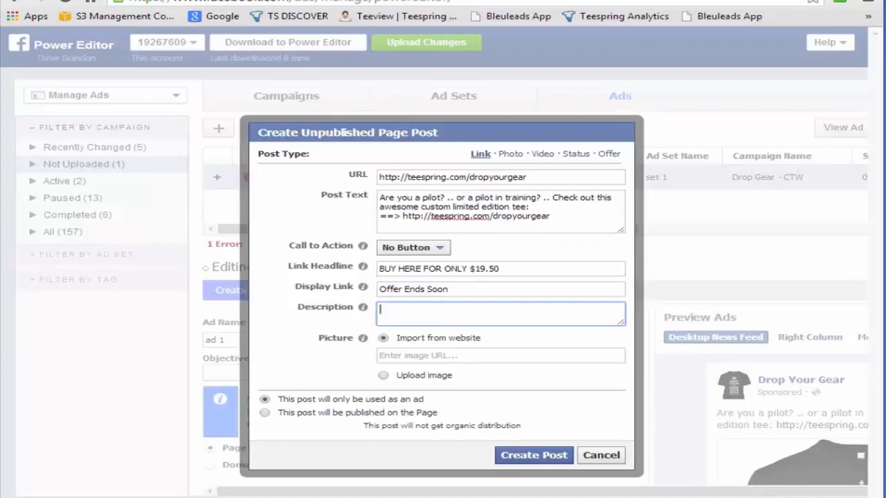
key("alt+Tab")
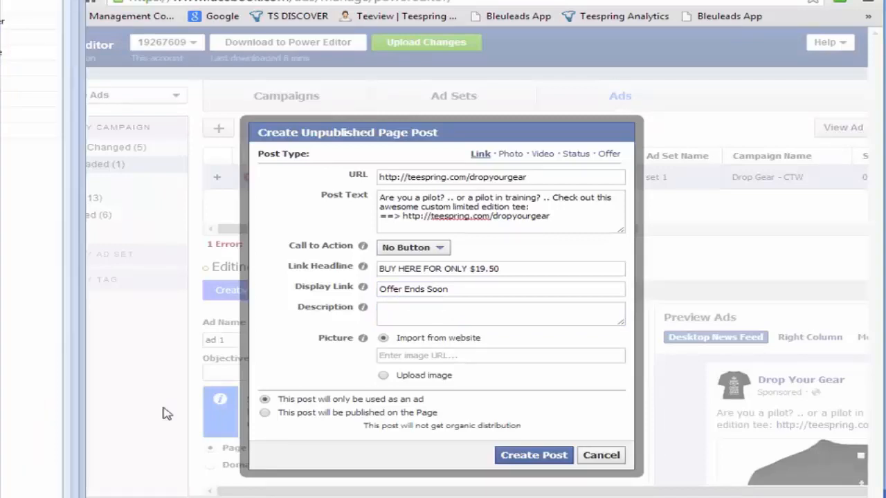
left_click(417, 317)
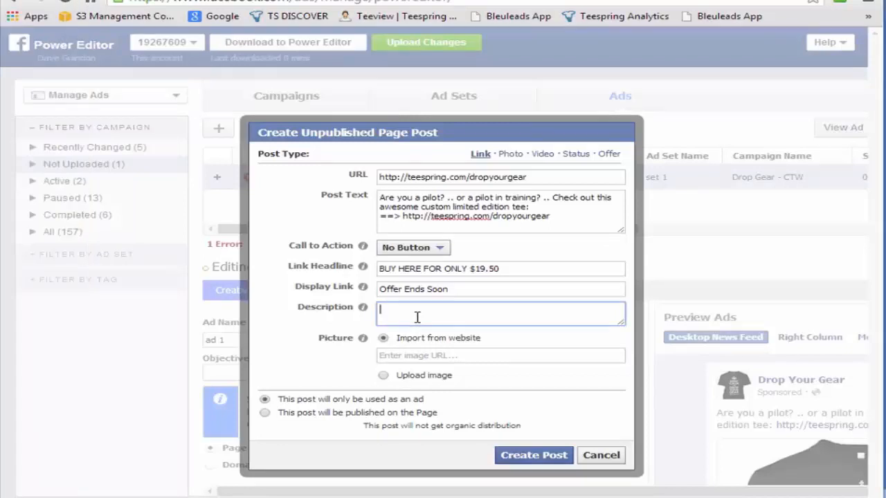
type("Offer")
key("BackSpace")
key("BackSpace")
key("BackSpace")
key("BackSpace")
key("BackSpace")
key("BackSpace")
type("Sale e")
type("nds Jun")
type("e 3rd")
type("!")
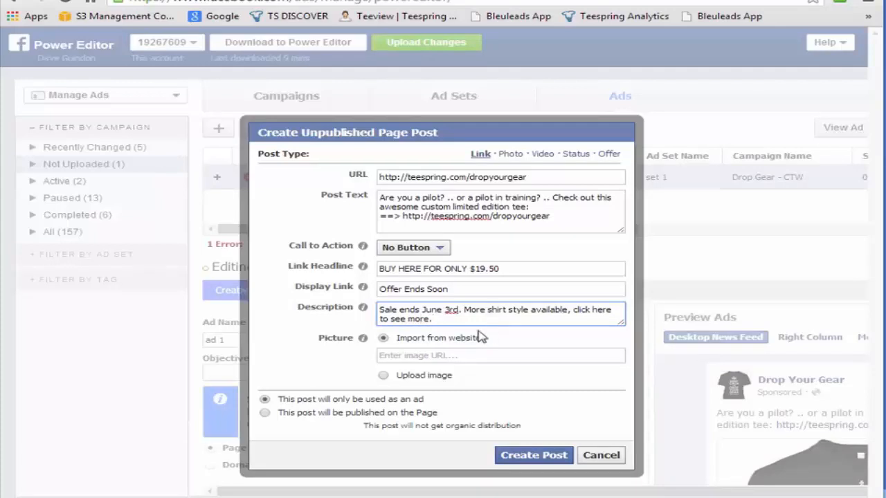
Upload ad-3.png from the Pilots folder as the post's picture and create the unpublished post.
left_click(398, 376)
left_click(483, 374)
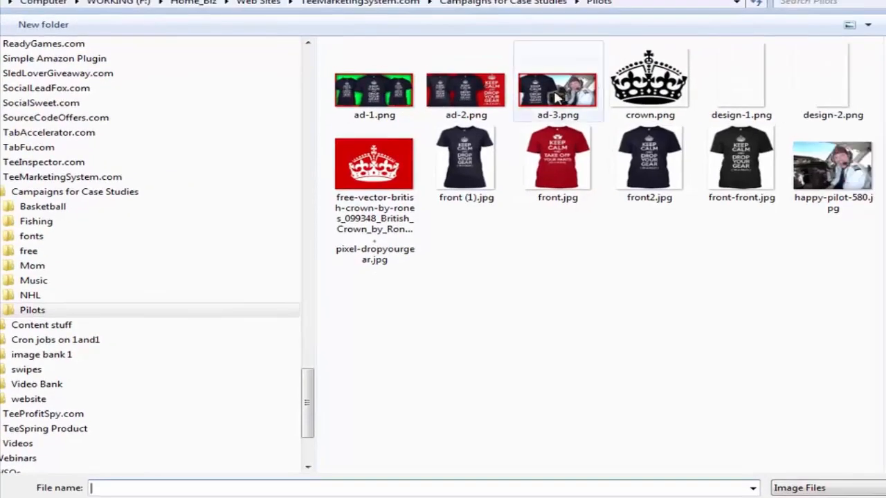
left_click(558, 99)
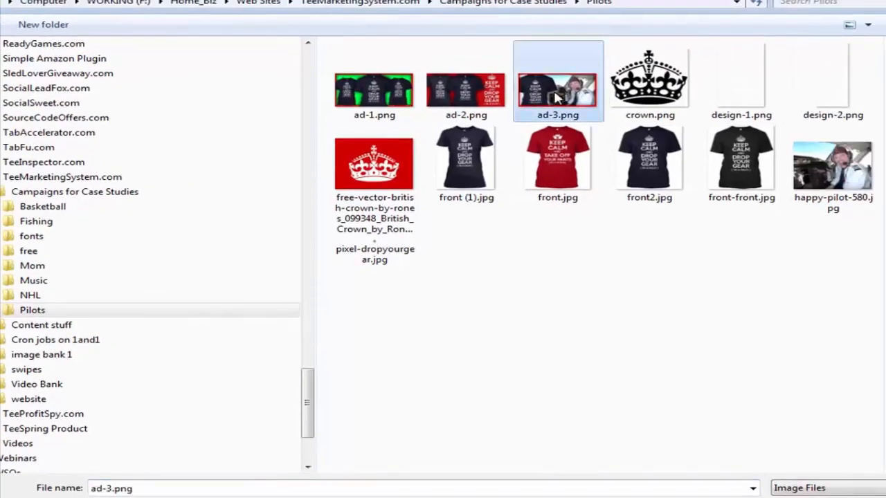
double_click(558, 99)
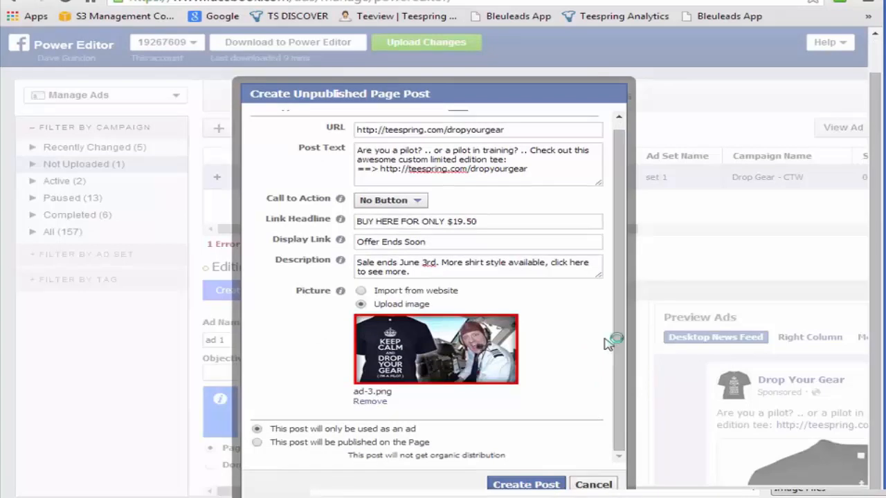
mouse_move(621, 375)
left_mouse_down()
mouse_move(619, 351)
mouse_move(618, 385)
left_mouse_up()
left_click(537, 487)
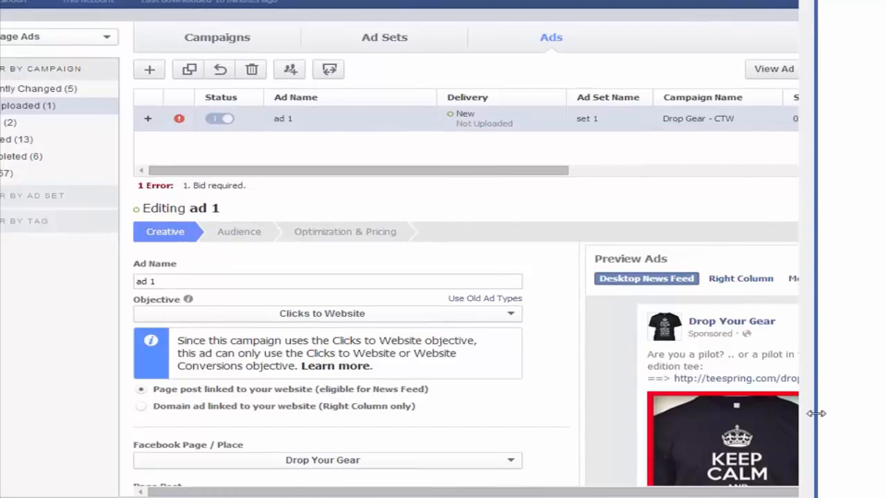
Examine ad 1's desktop news feed preview, including the picture, headline, description and display link of the new post.
left_click_drag(816, 414, 885, 413)
scroll(563, 413, "down", 3)
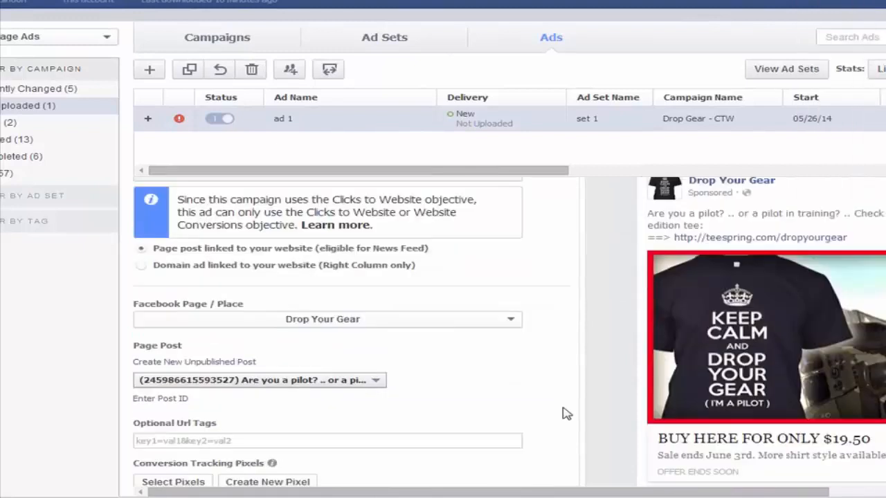
left_click(151, 369)
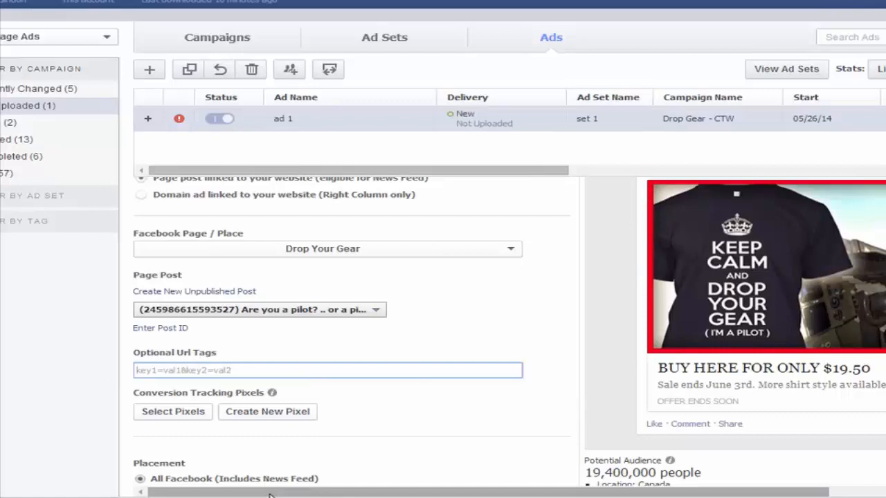
left_click_drag(271, 493, 398, 494)
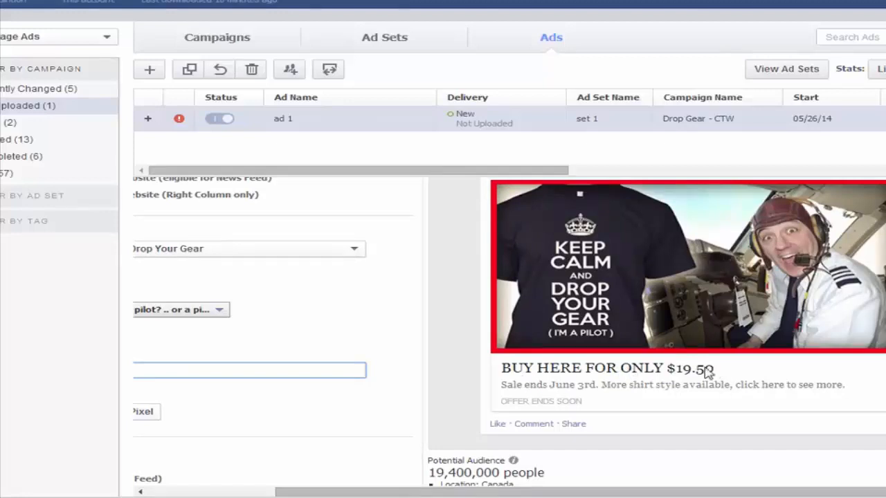
left_click_drag(720, 372, 641, 372)
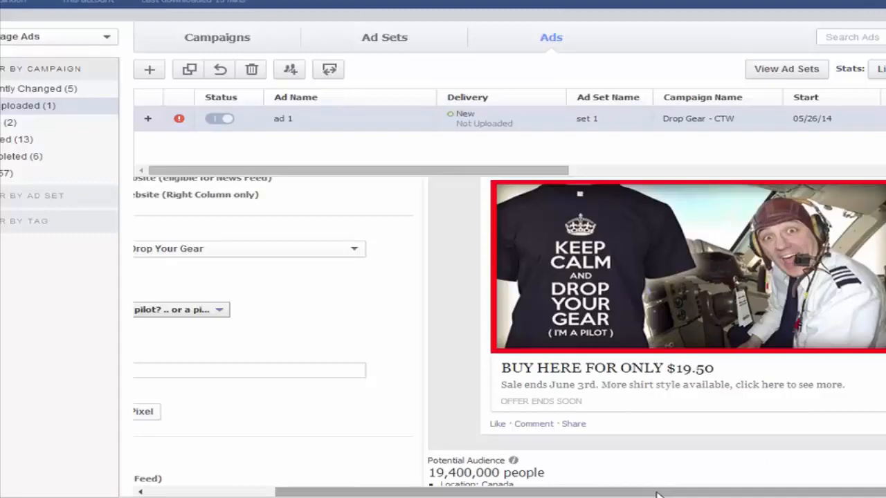
left_click_drag(764, 493, 633, 493)
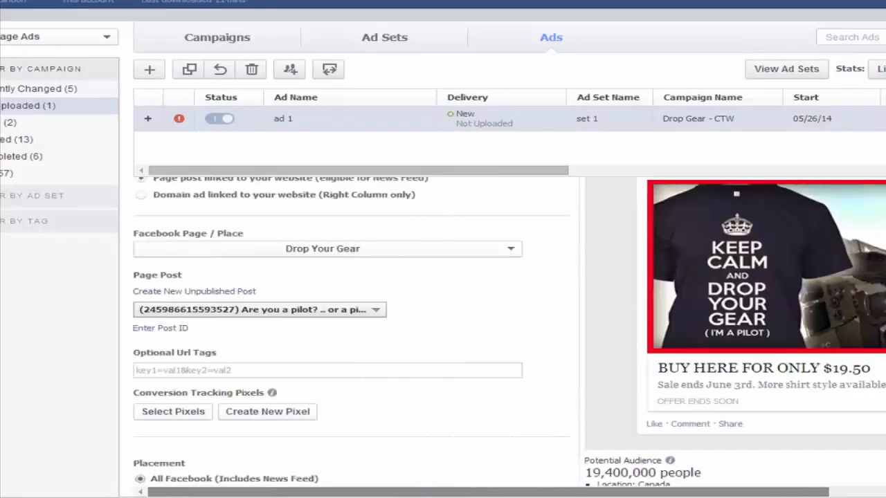
Review the pilot T-shirt photo post on the Drop Your Gear page and return to ad 1's creative settings.
left_click(317, 376)
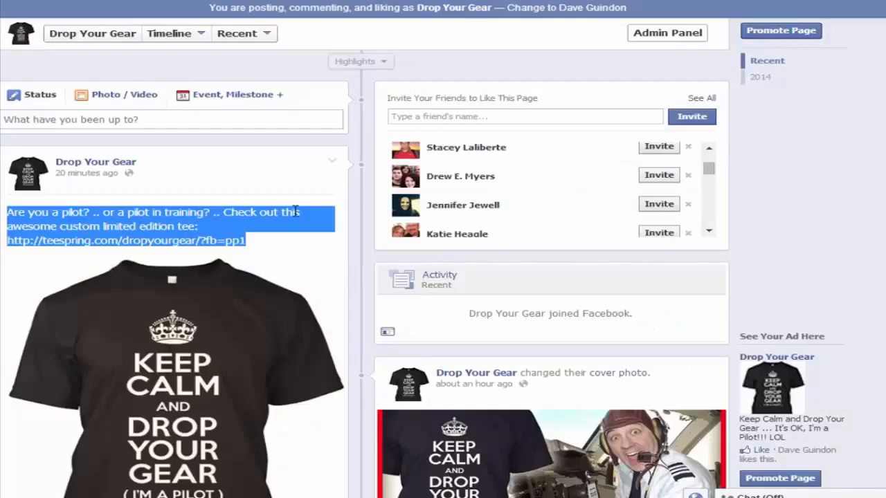
scroll(296, 211, "down", 1)
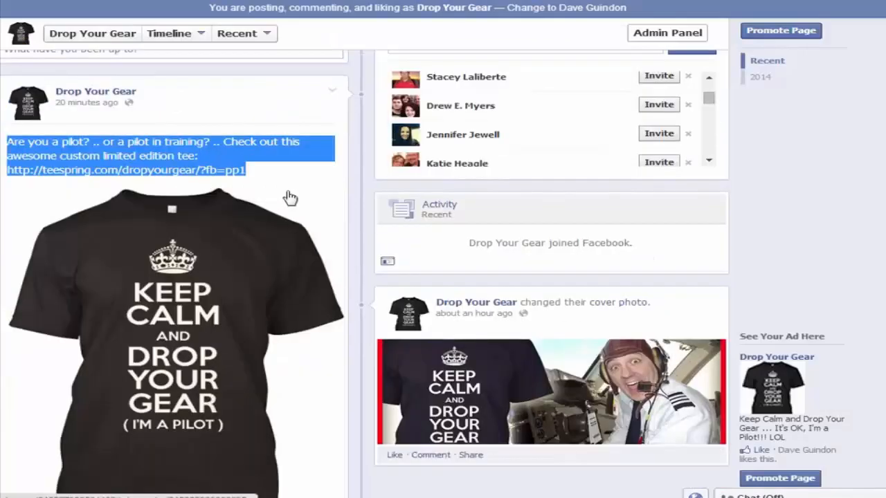
left_click(287, 196)
left_click(825, 135)
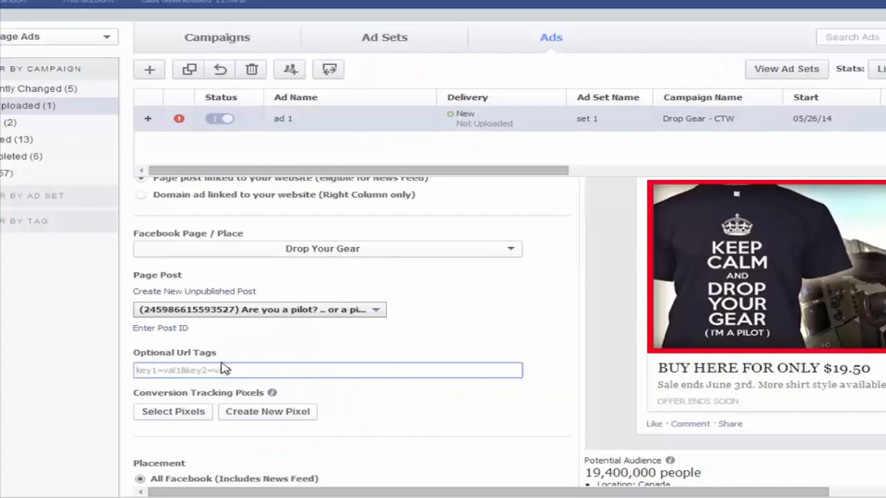
left_click(223, 370)
scroll(415, 444, "down", 4)
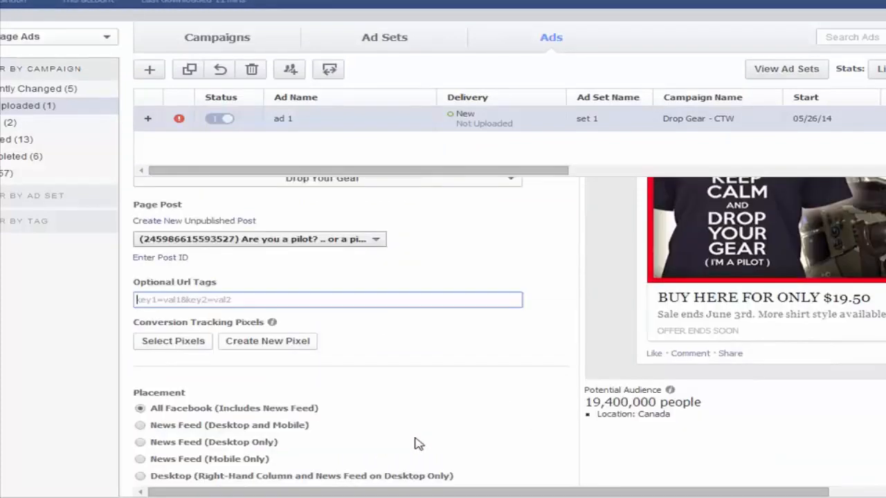
scroll(417, 440, "up", 6)
scroll(416, 437, "down", 1)
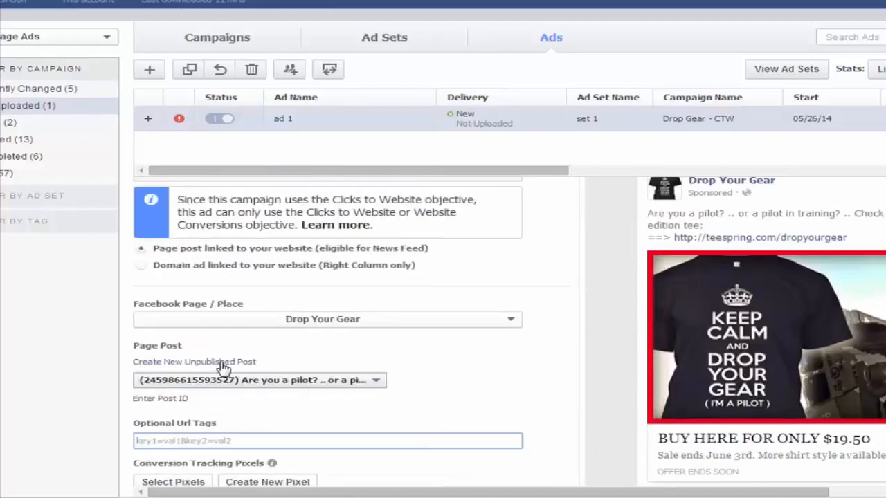
left_click(224, 362)
left_click(385, 116)
left_click(596, 382)
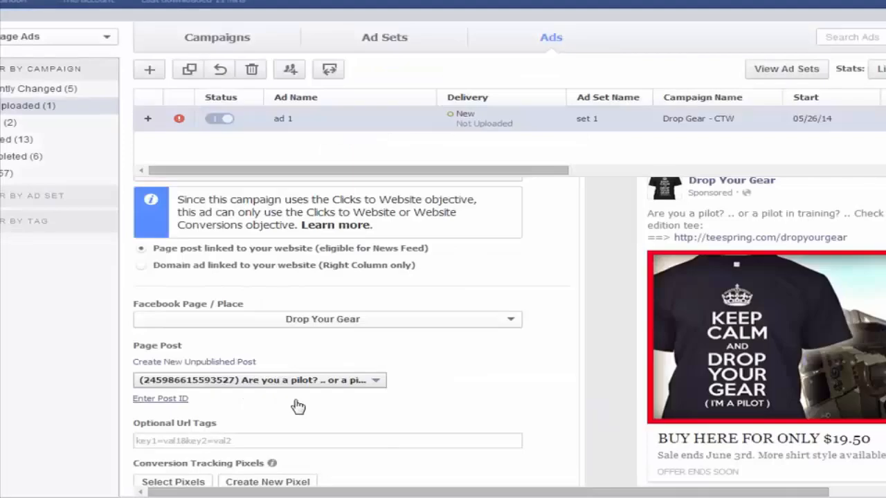
Set ad 1's optional URL tags to "fb=a1".
left_click(234, 440)
scroll(237, 435, "down", 1)
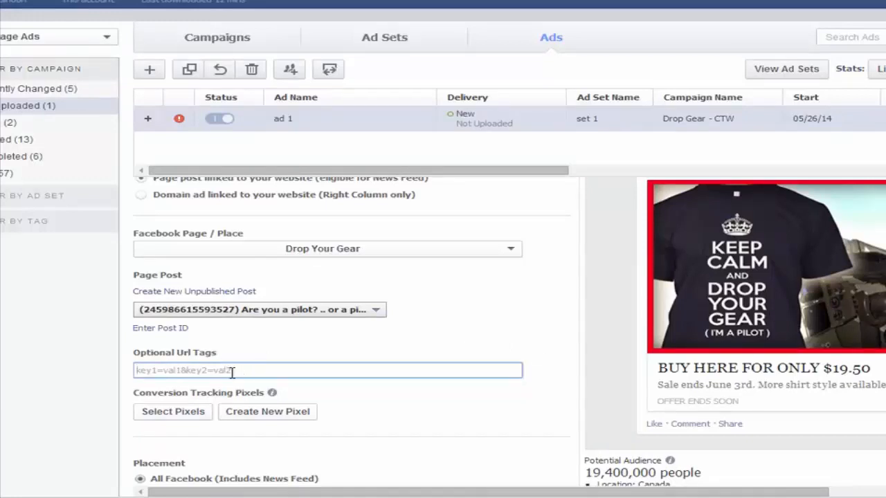
type("fb=a1")
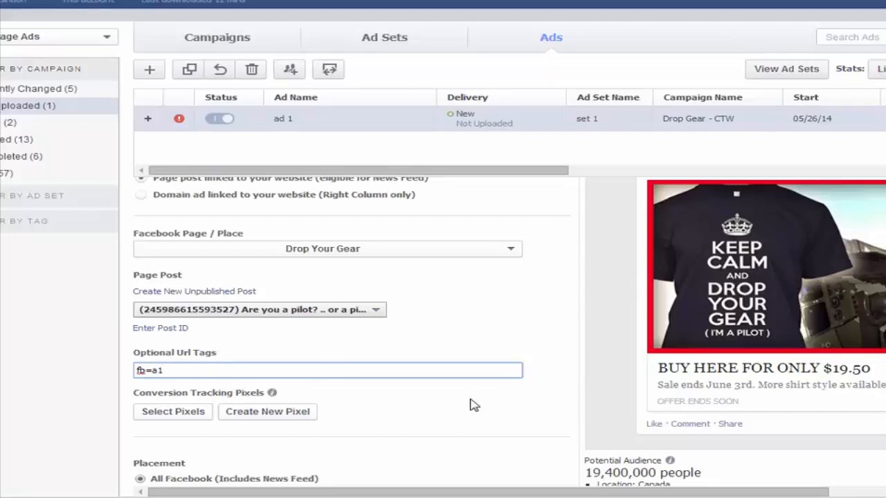
Find the "teespring - drop gear 1" conversion-tracking pixel by searching for "drop" and attach it to ad 1.
scroll(475, 374, "down", 1)
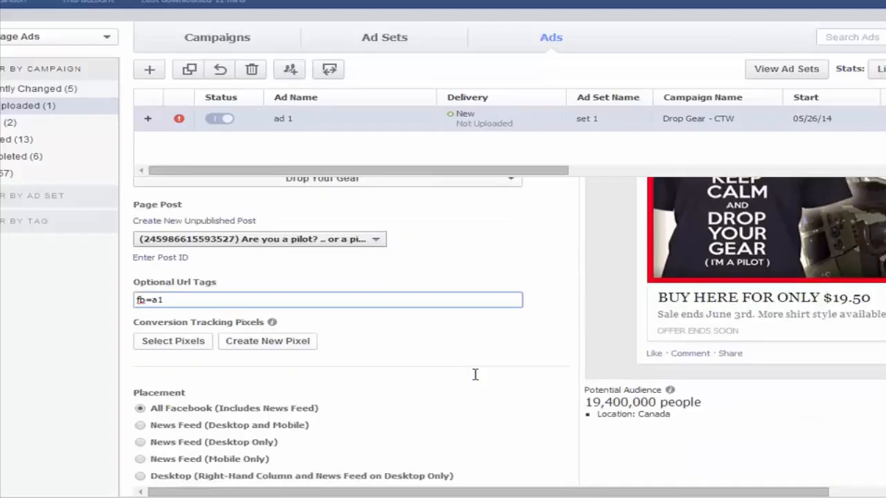
left_click(169, 345)
left_click(184, 349)
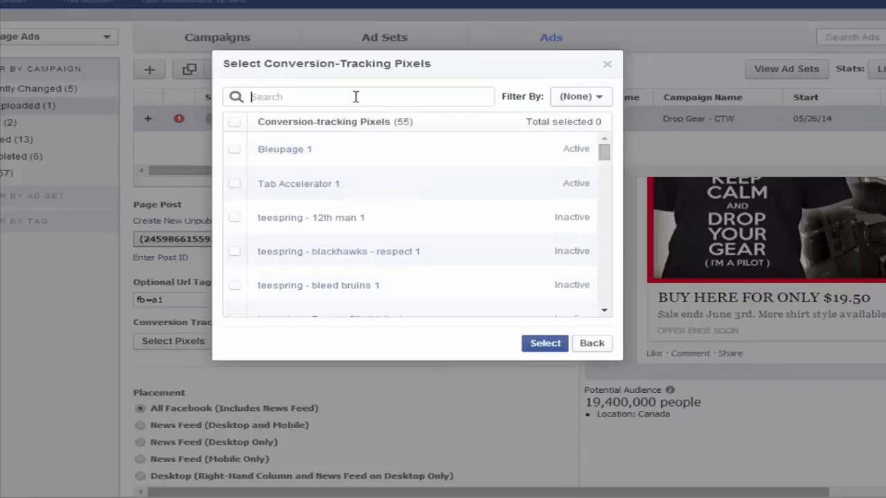
type("drop")
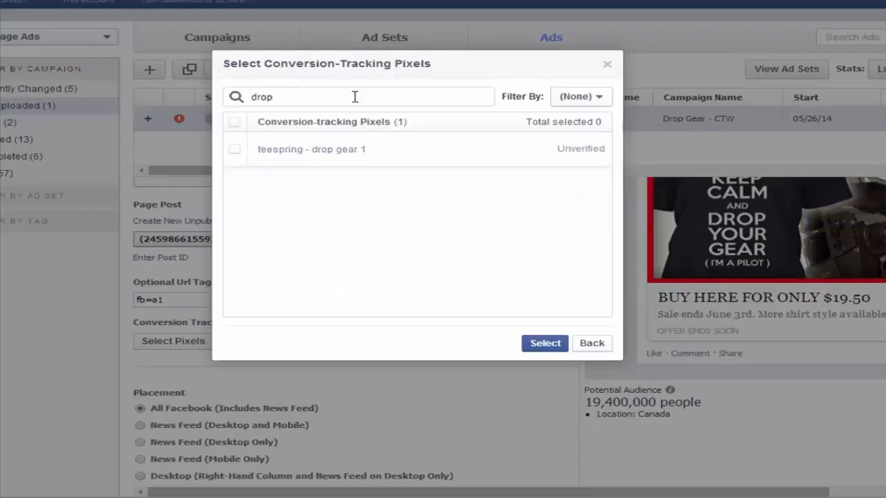
left_click(362, 154)
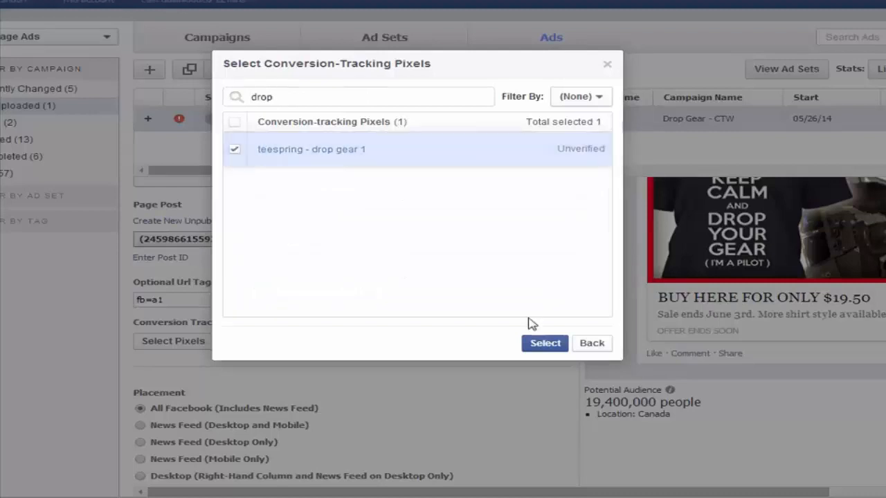
left_click(546, 343)
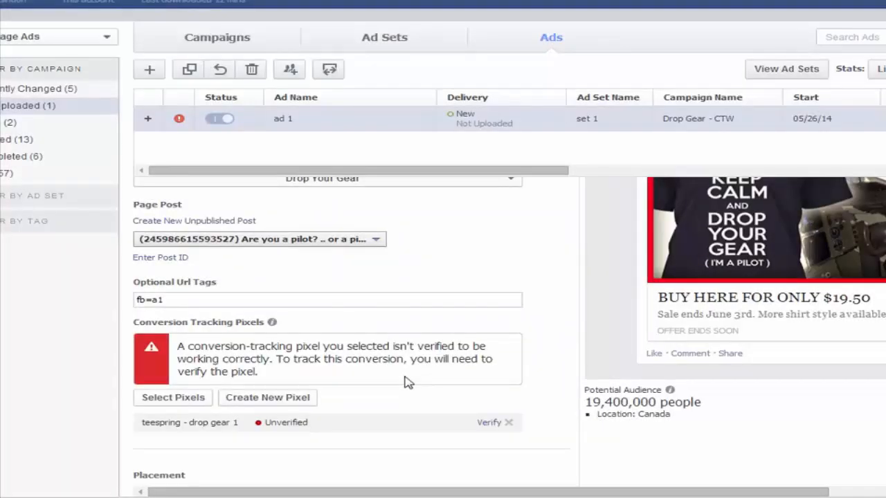
Set ad 1's placement to News Feed (Desktop and Mobile).
scroll(406, 380, "down", 3)
left_click(140, 296)
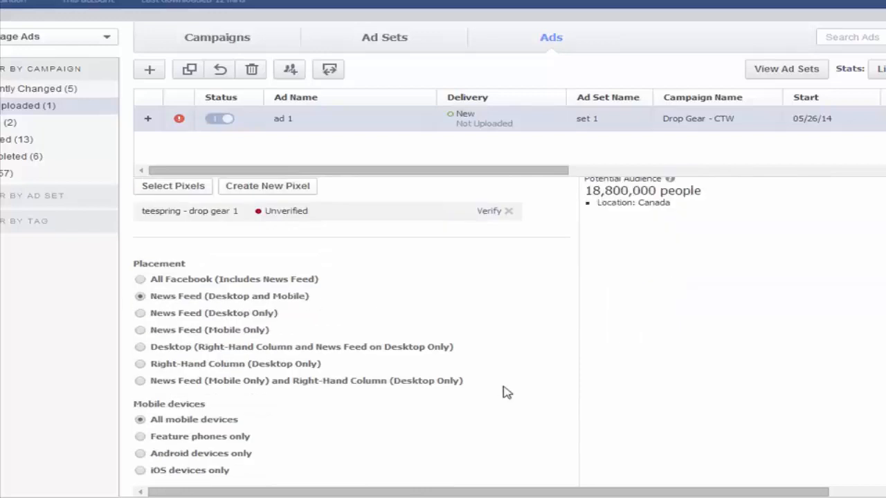
scroll(502, 392, "down", 2)
Add the country United States to the locations in ad 1's audience targeting.
scroll(477, 367, "up", 6)
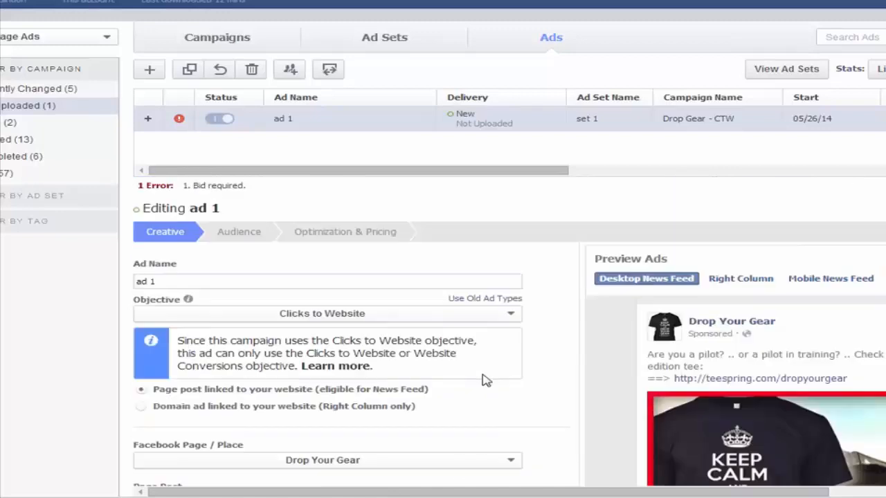
left_click(235, 236)
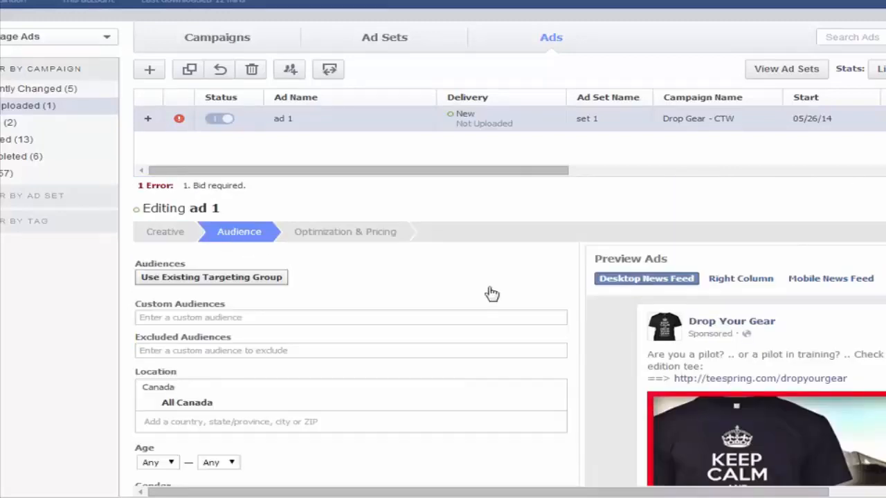
scroll(520, 369, "down", 4)
left_click(227, 281)
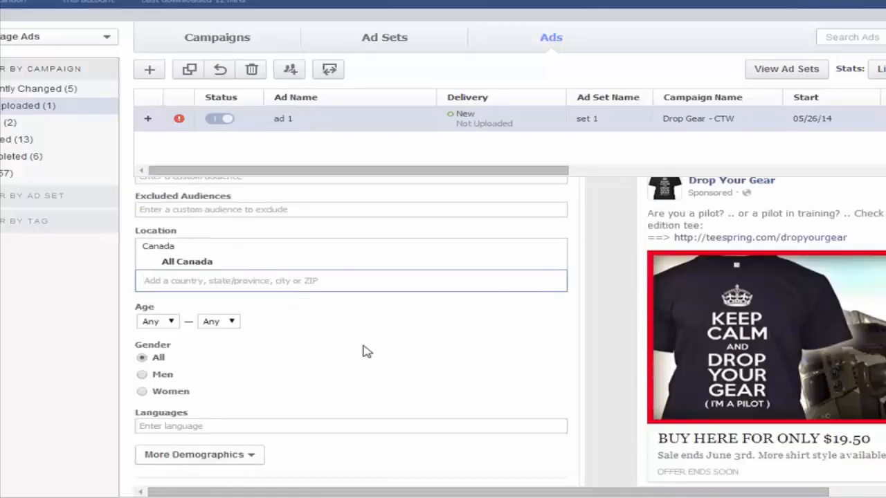
type("uni")
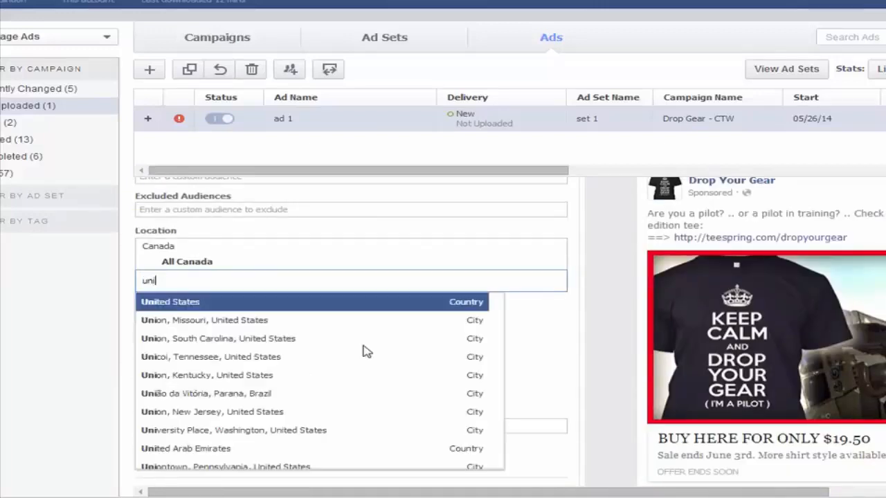
left_click(243, 301)
Set the audience's age range to 18 through 64.
left_click(173, 355)
left_click(148, 421)
left_click(227, 354)
scroll(230, 419, "down", 5)
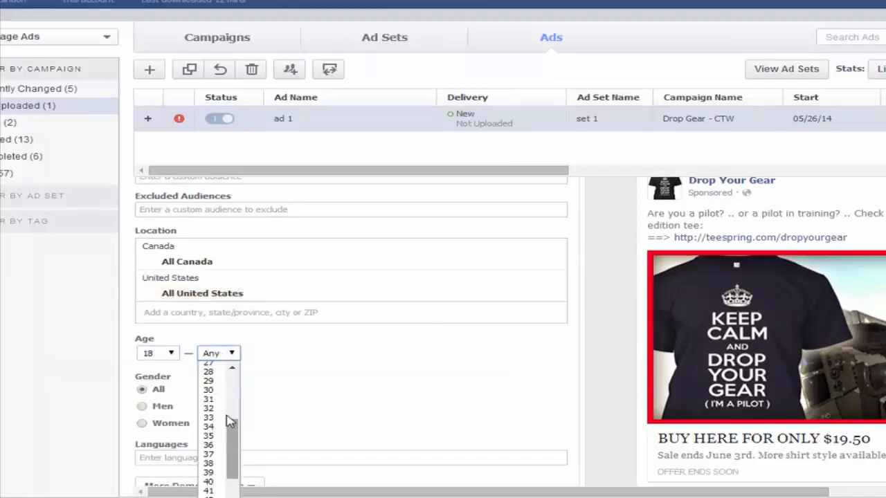
scroll(229, 435, "down", 6)
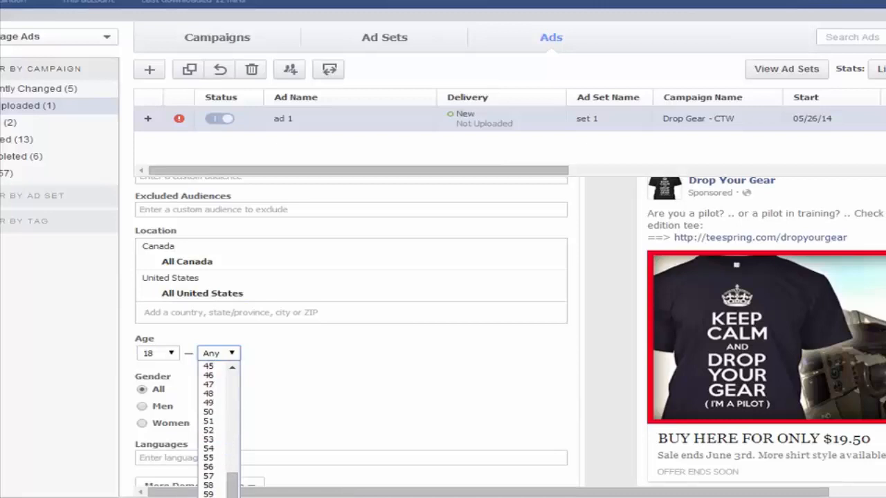
left_click(209, 497)
left_click(368, 390)
Add job titles from the work demographics as a targeting criterion for the audience.
scroll(368, 391, "down", 4)
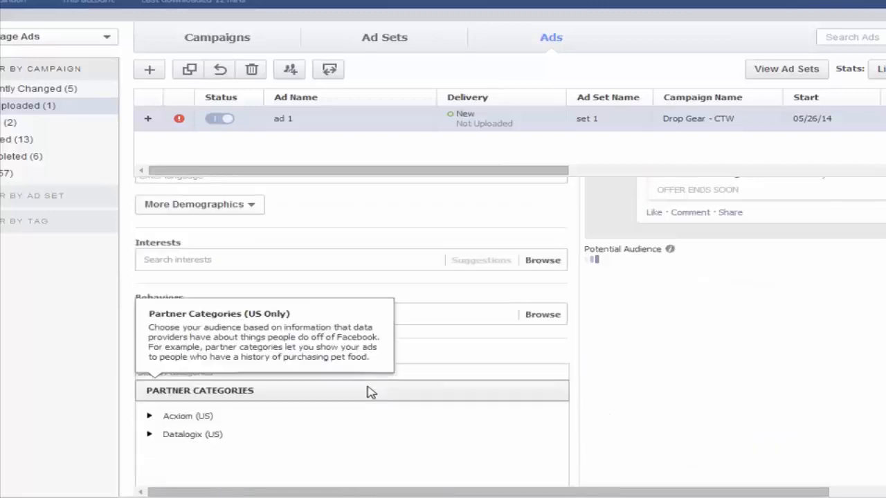
scroll(309, 318, "up", 1)
left_click(251, 280)
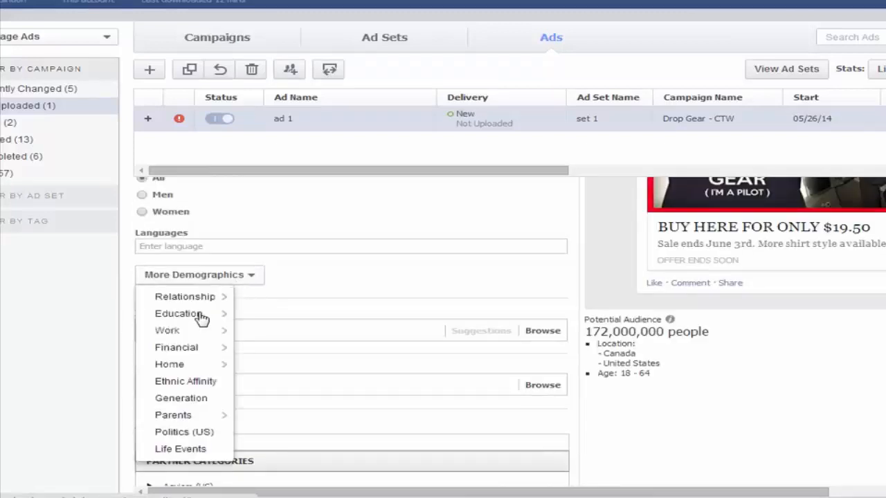
mouse_move(195, 338)
left_click(276, 351)
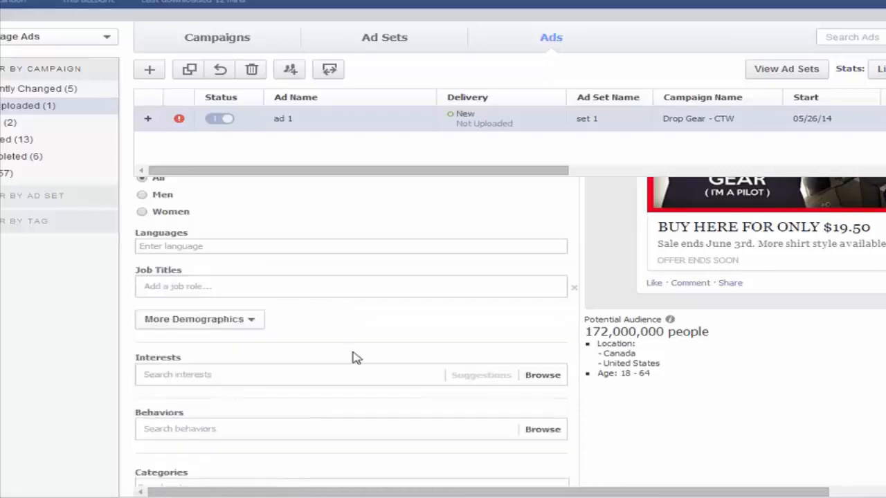
Target the job titles Pilot, Pilot in command, Fighter Pilot and First officer (aeronautics).
left_click(256, 289)
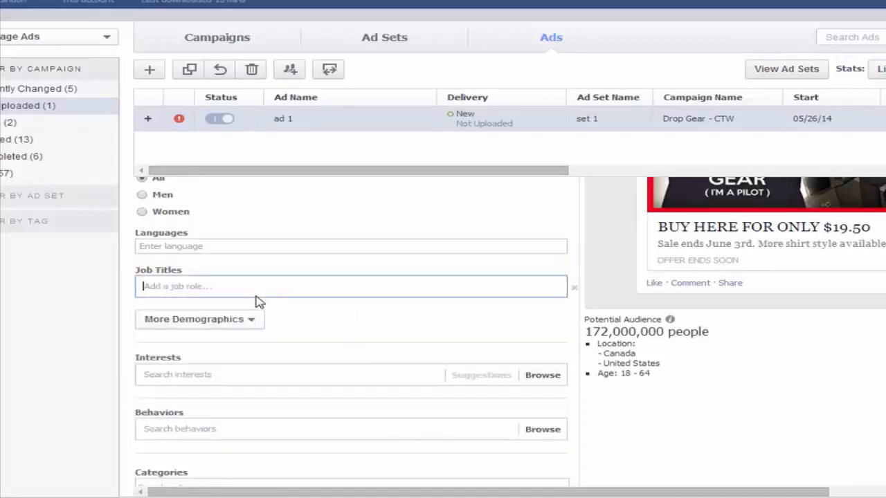
type("pilo")
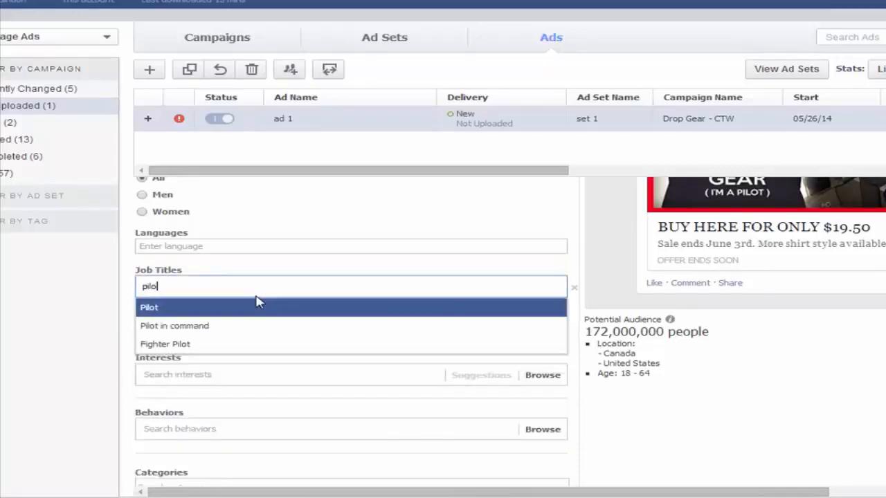
left_click(260, 313)
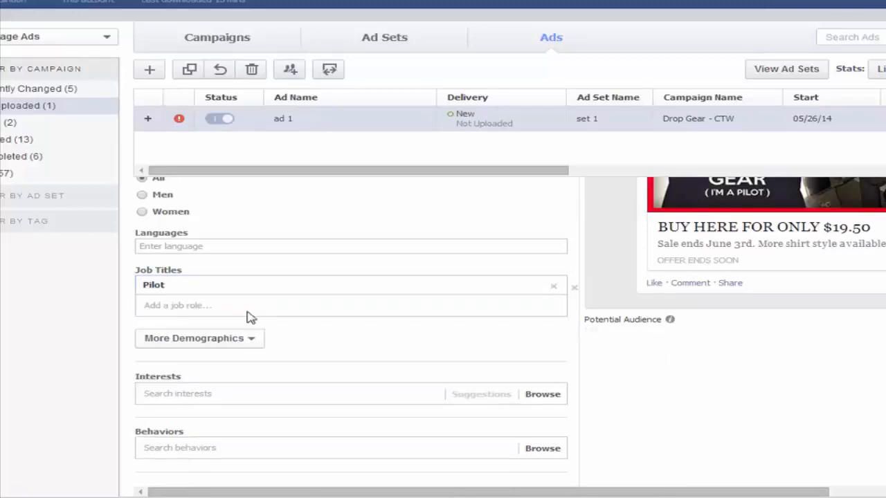
type("pilo")
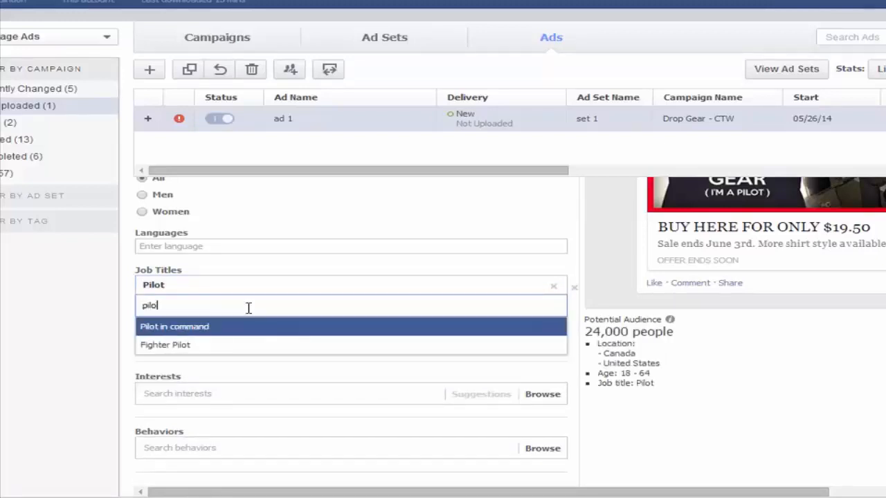
left_click(241, 324)
type("pilo")
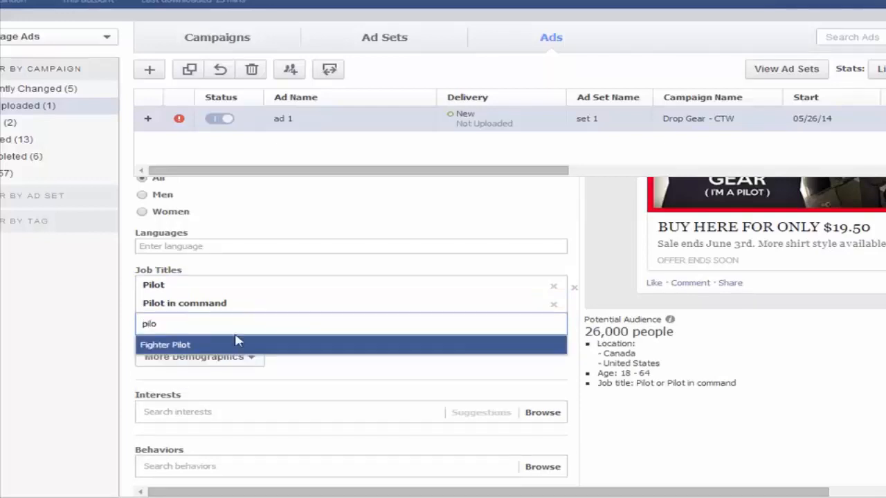
left_click(236, 349)
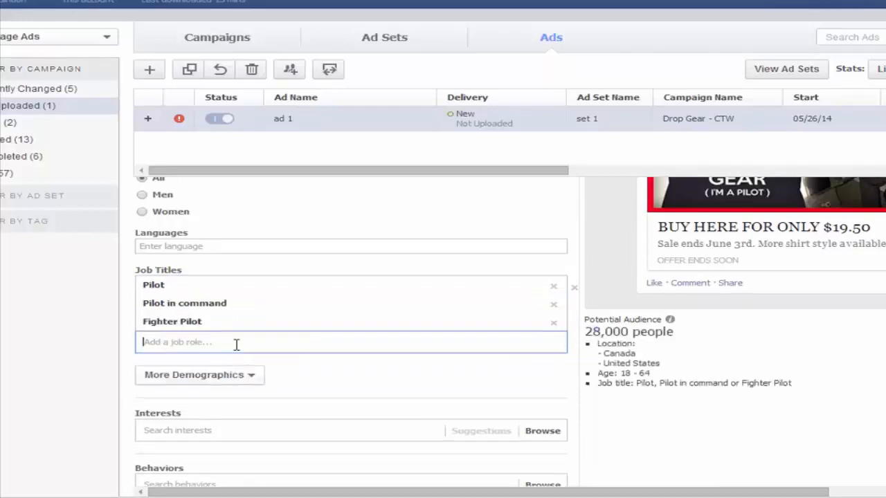
type("first")
left_click(249, 382)
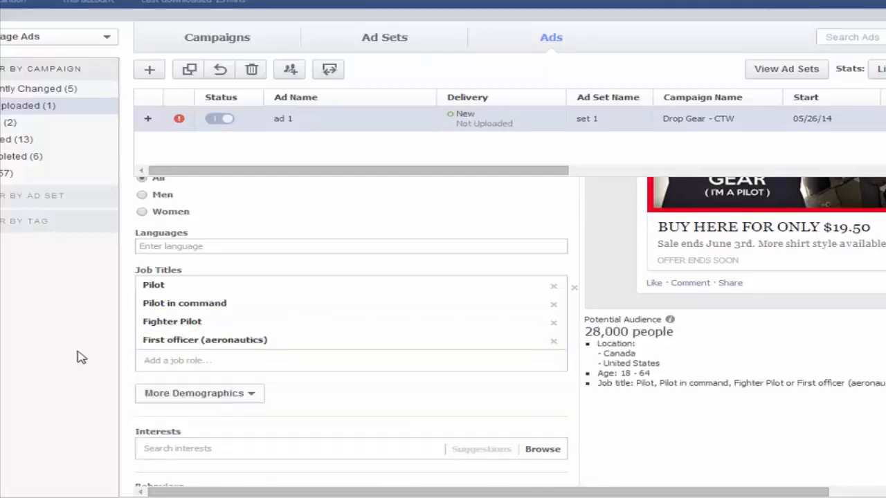
Set ad 1's optimization and pricing to Optimized CPM with manually set up bids.
scroll(660, 420, "down", 5)
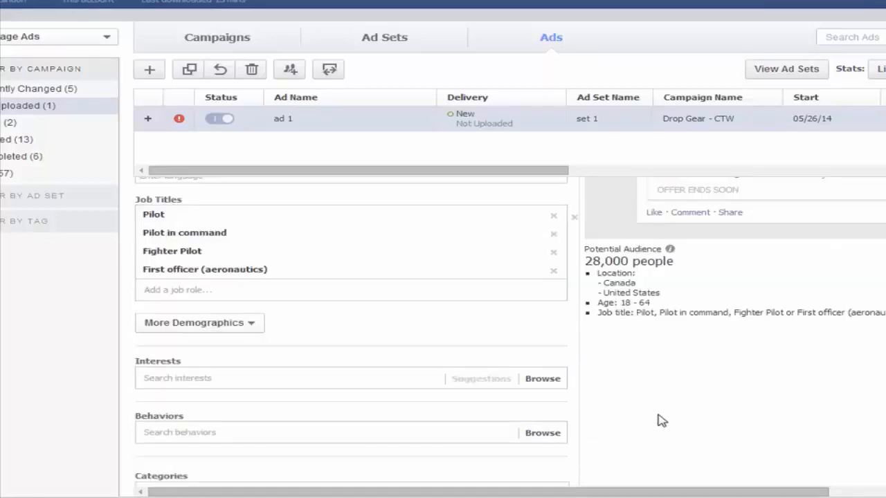
scroll(659, 421, "down", 4)
scroll(658, 421, "up", 7)
scroll(654, 422, "up", 9)
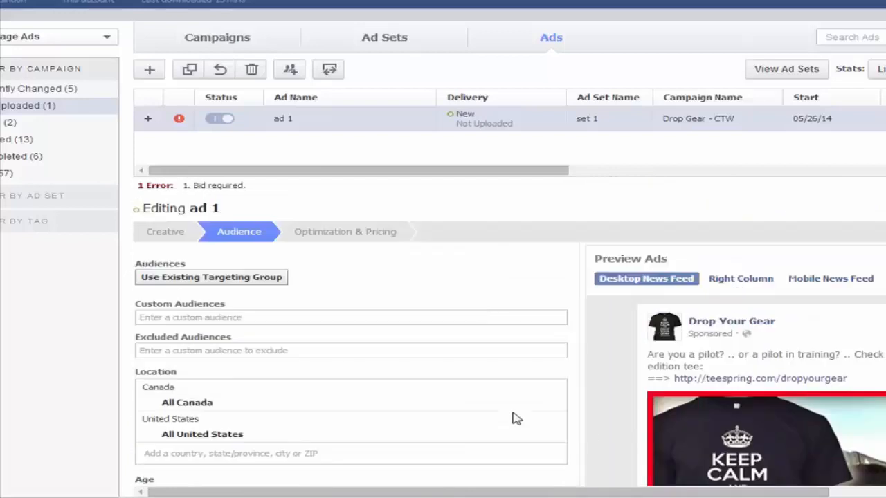
left_click(345, 237)
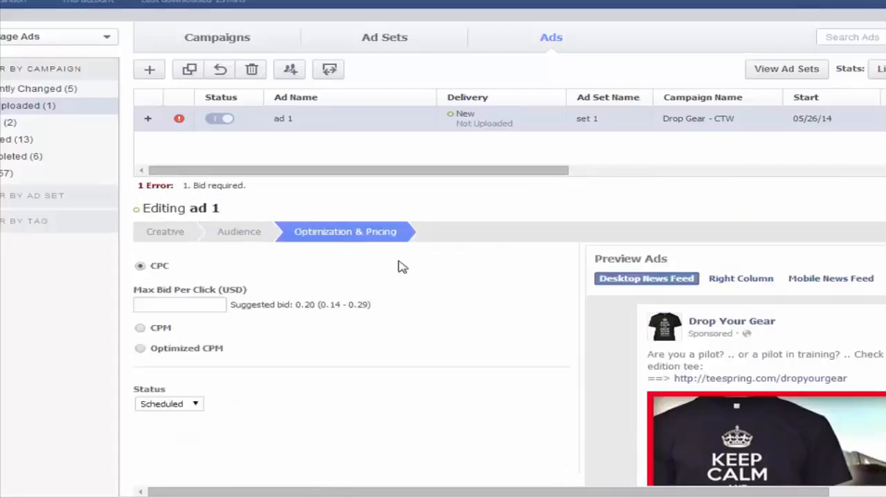
left_click(141, 348)
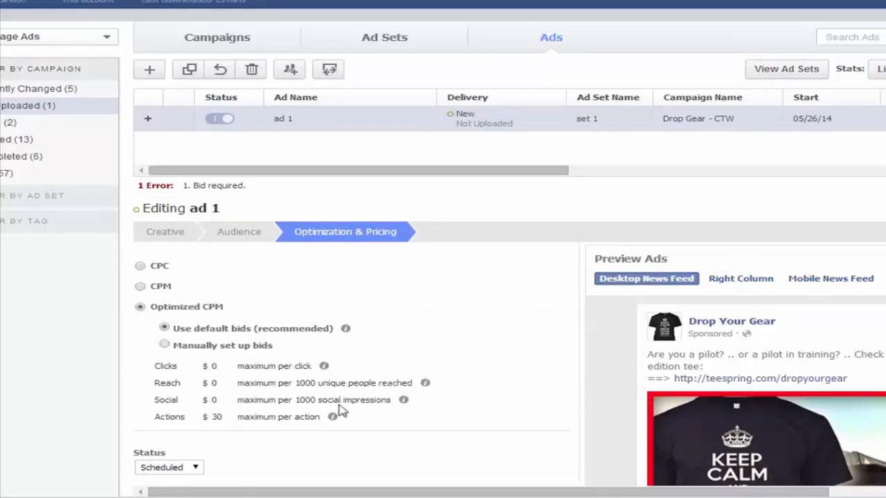
scroll(516, 301, "down", 1)
scroll(516, 301, "up", 1)
left_click(164, 344)
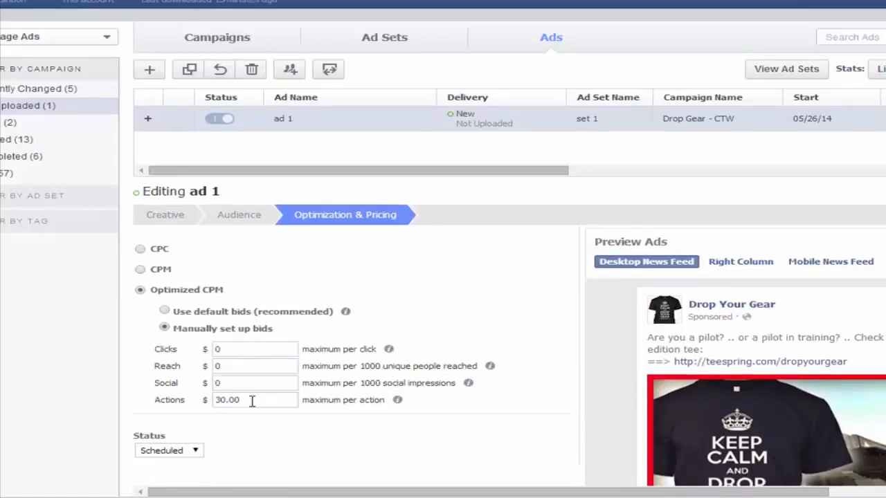
Set the maximum bid per action to $0 and the maximum bid per click to $5.00.
left_click_drag(223, 400, 215, 400)
left_click(567, 428)
scroll(568, 430, "down", 1)
scroll(567, 428, "up", 1)
left_click_drag(242, 398, 200, 411)
type("0")
double_click(243, 349)
type("5.00")
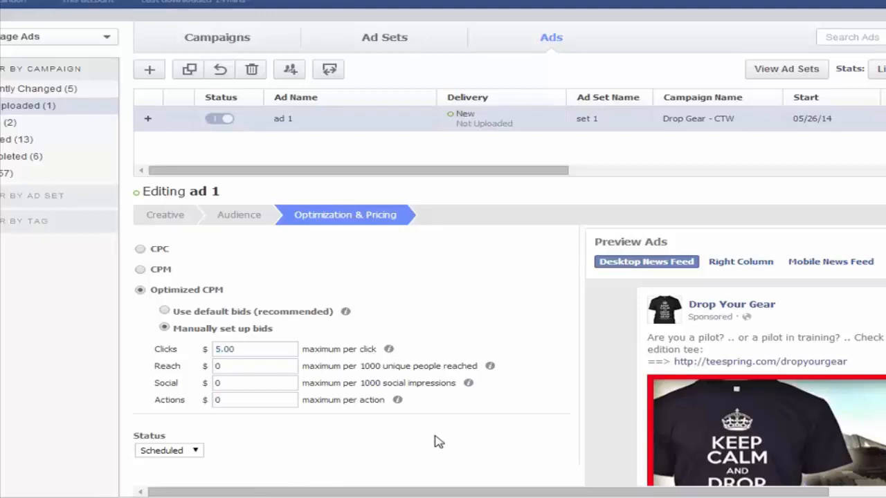
scroll(527, 422, "down", 5)
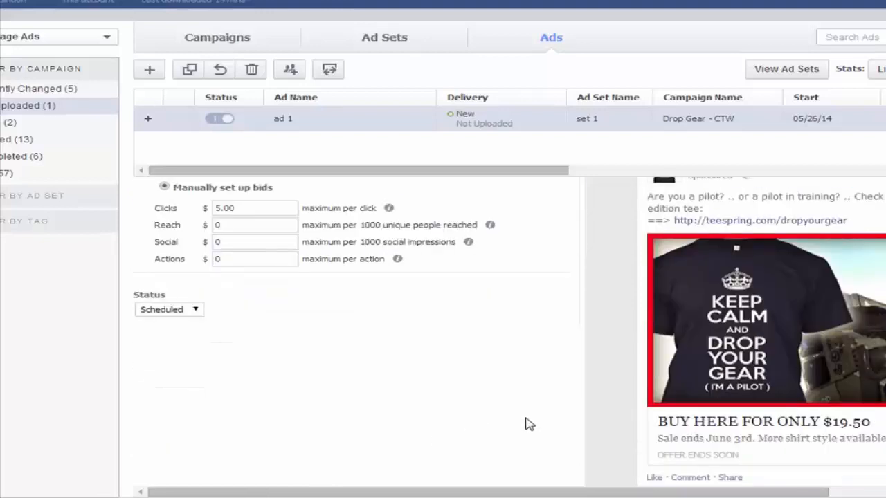
scroll(528, 425, "up", 5)
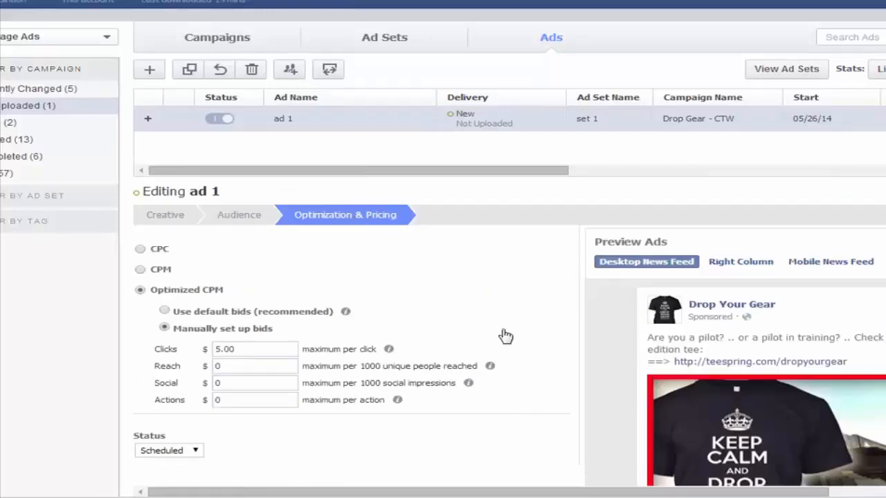
Duplicate the ad set "set 1" into the existing Drop Gear - CTW campaign.
left_click(169, 218)
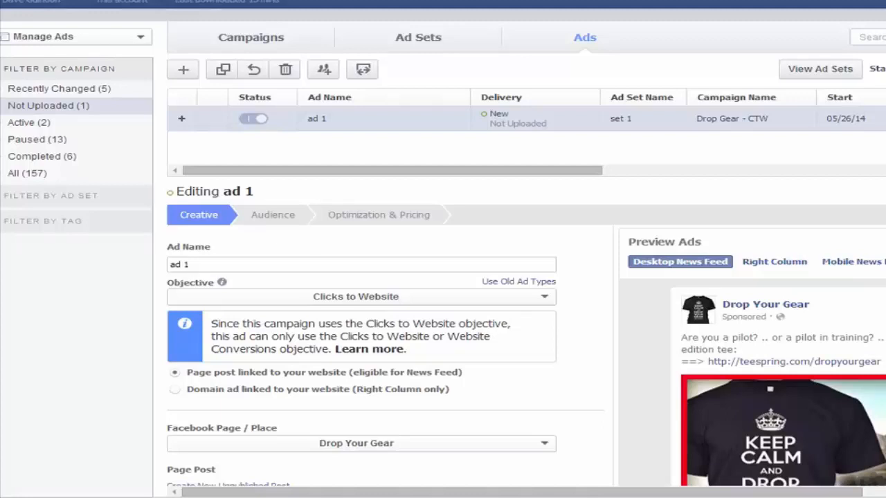
left_click(422, 39)
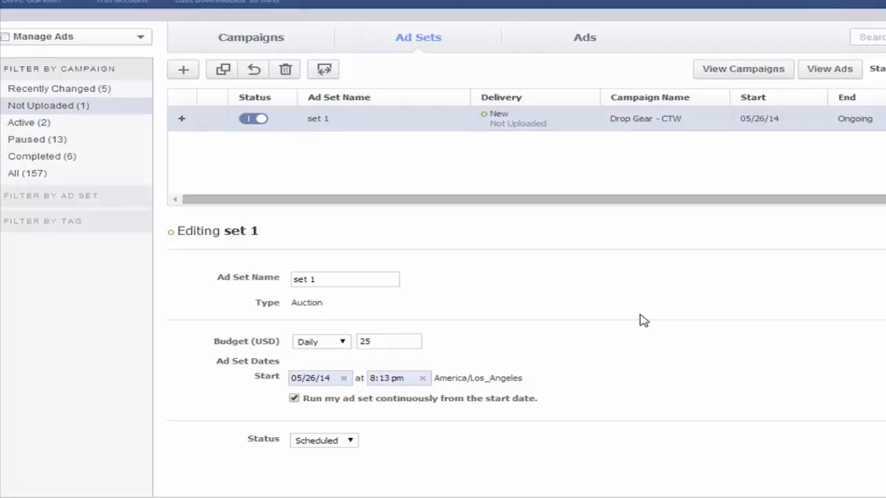
left_click_drag(576, 200, 505, 200)
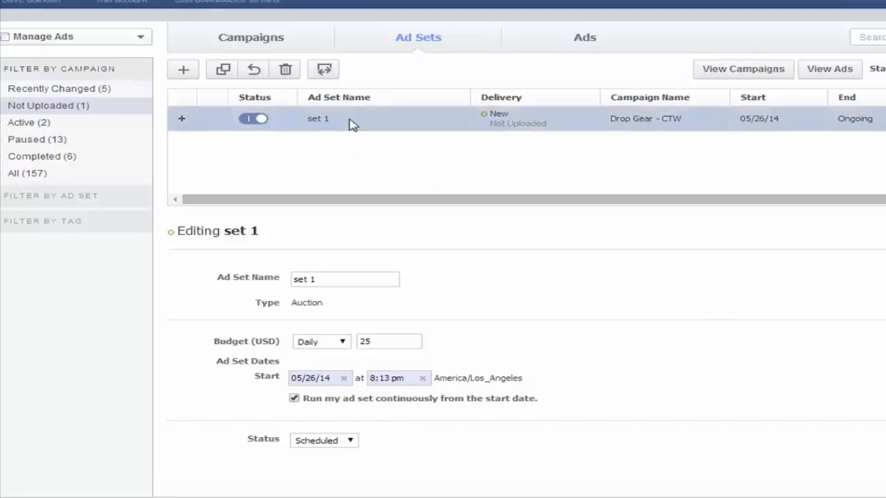
left_click(350, 120)
left_click(438, 49)
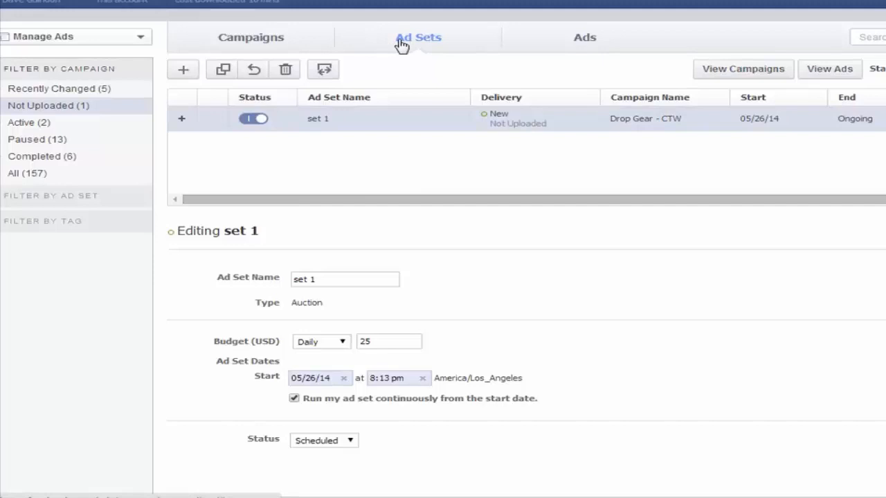
left_click(222, 70)
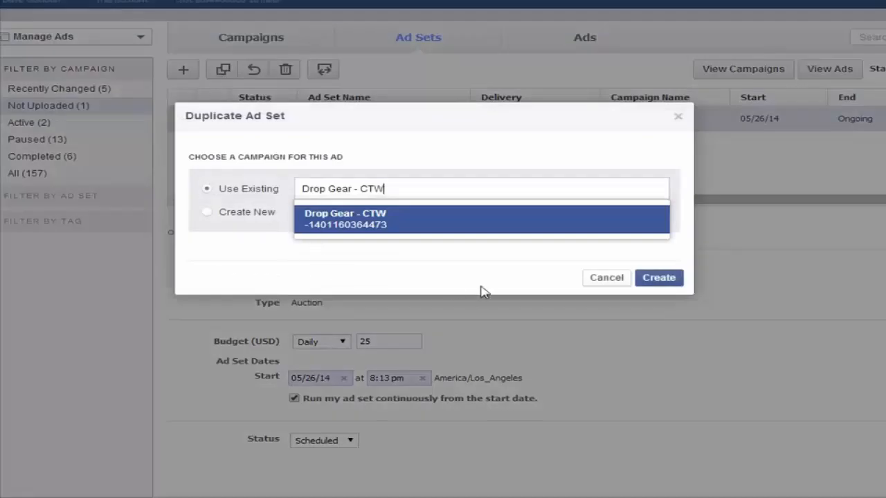
left_click(484, 290)
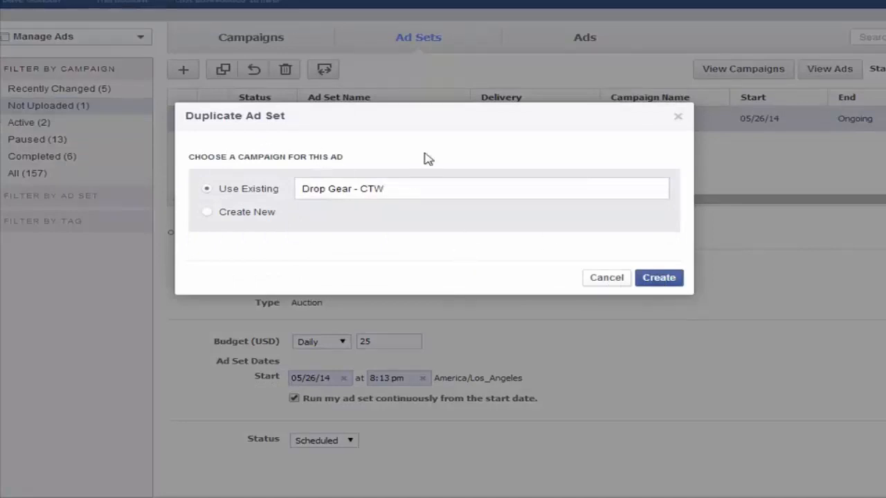
left_click(659, 279)
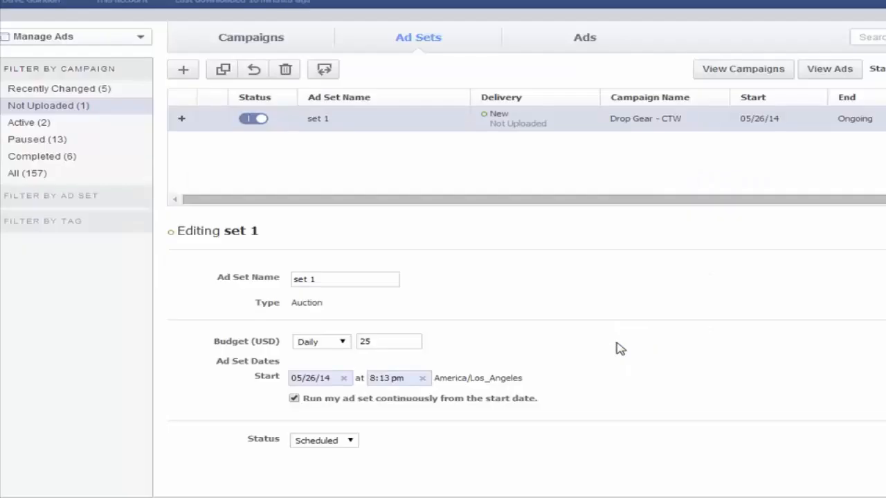
Rename the duplicated ad set as "set 2".
left_click(348, 374)
key("BackSpace")
key("BackSpace")
key("BackSpace")
key("BackSpace")
key("BackSpace")
type("2")
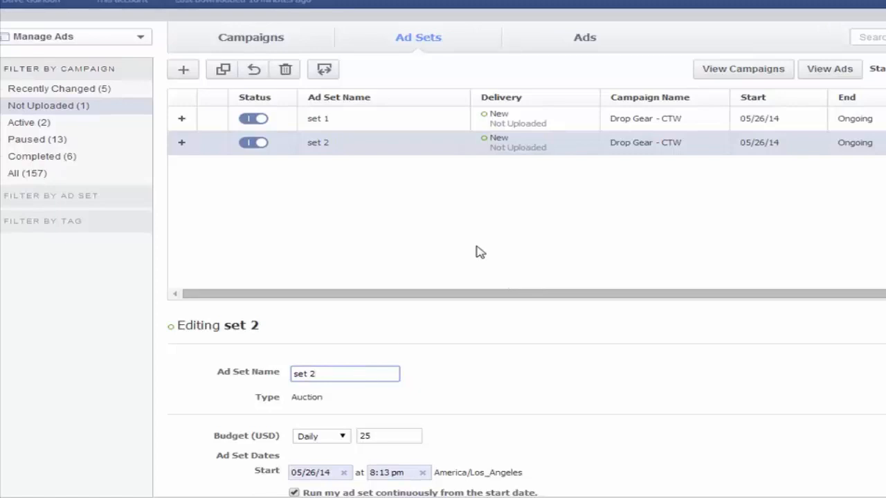
left_click(576, 437)
scroll(577, 438, "down", 1)
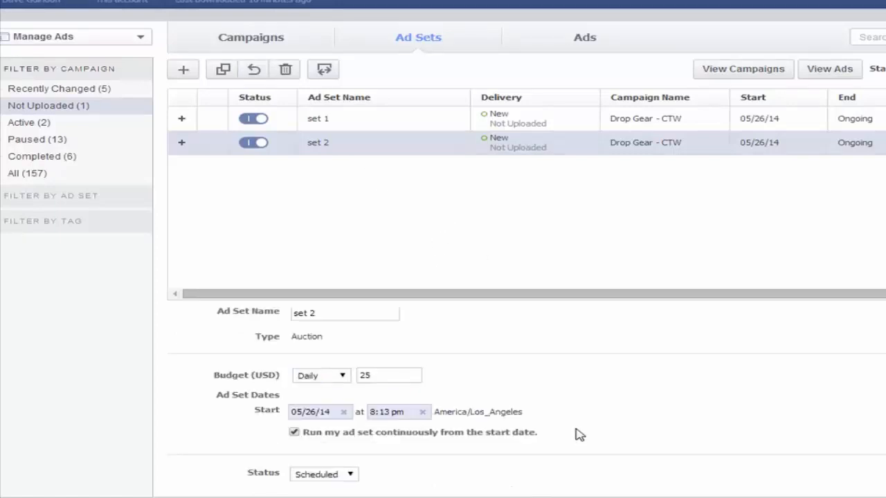
scroll(572, 437, "up", 1)
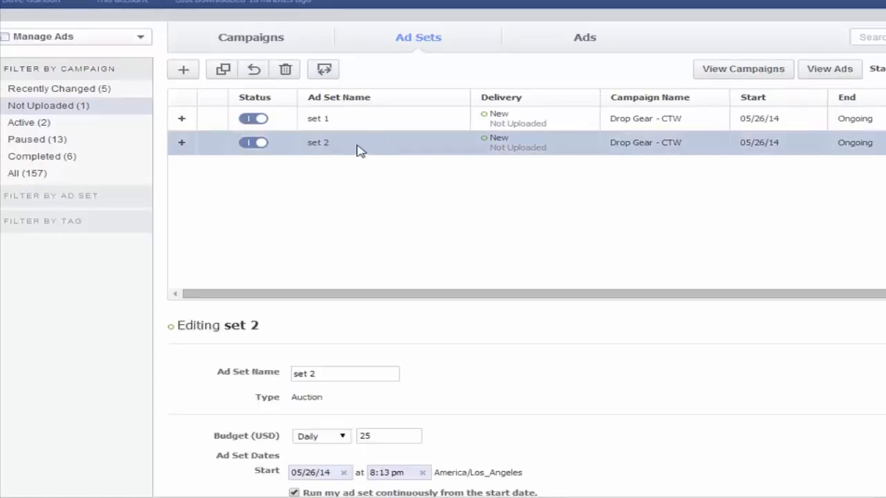
Open the page post settings in the creative of the ad 1 that belongs to set 2.
left_click(596, 43)
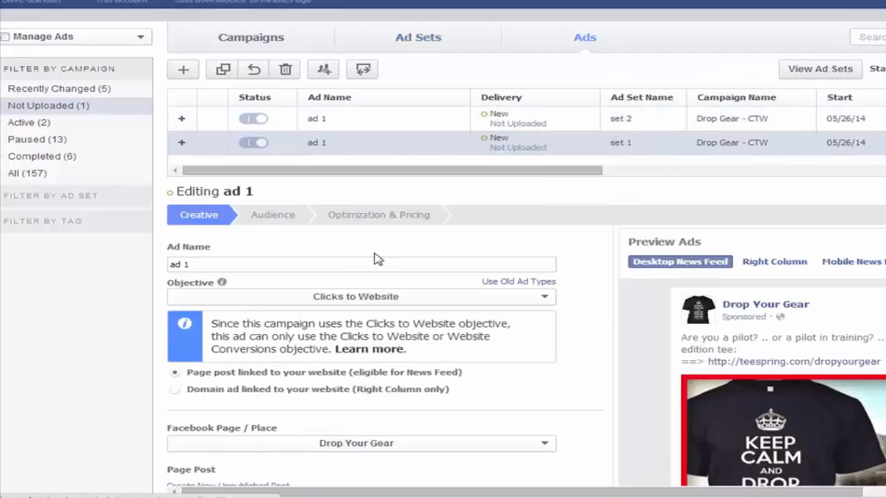
left_click_drag(519, 205, 519, 214)
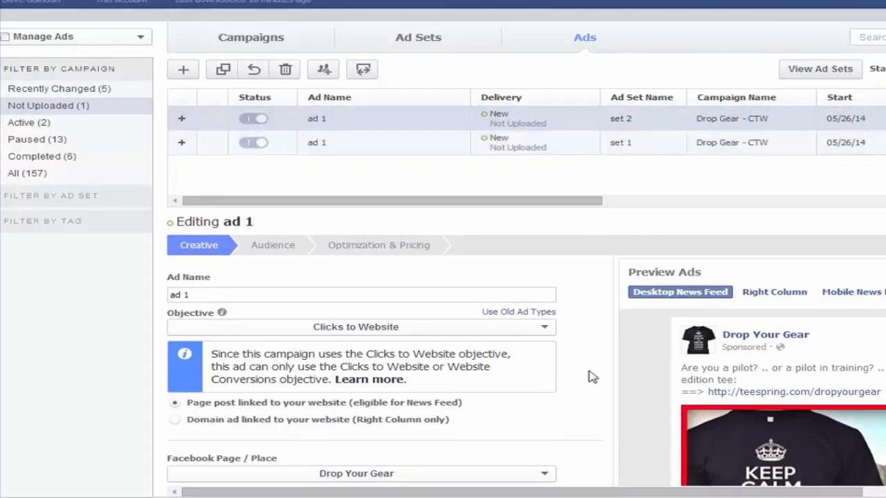
scroll(597, 373, "down", 3)
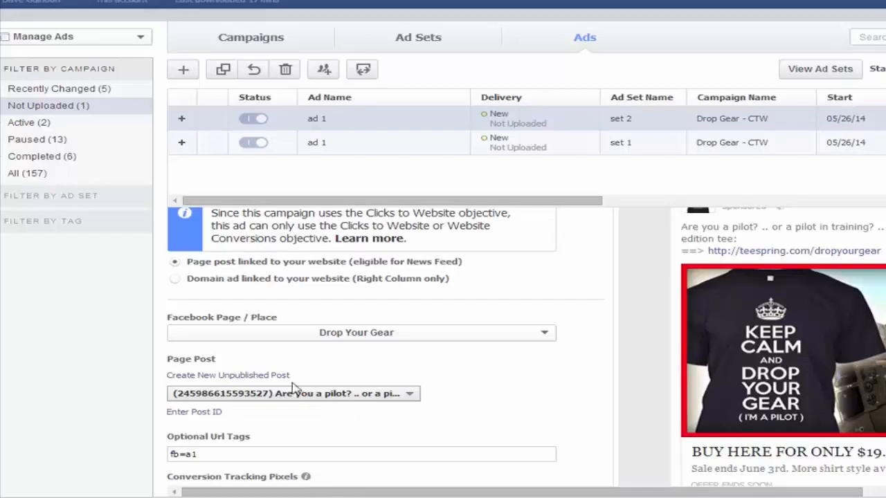
left_click(245, 376)
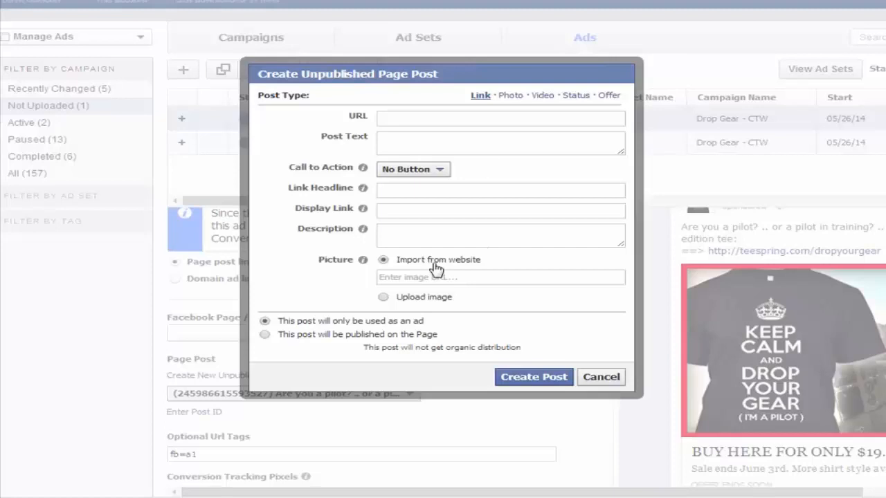
left_click(425, 300)
left_click(440, 299)
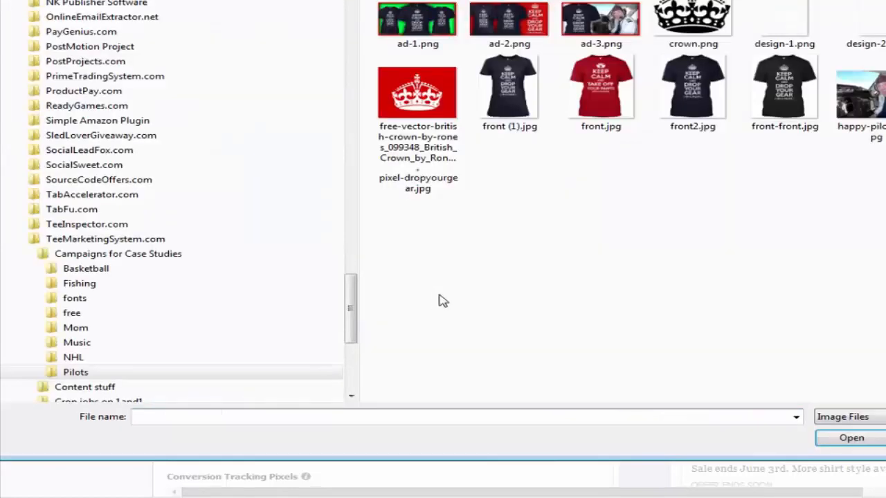
left_click(412, 24)
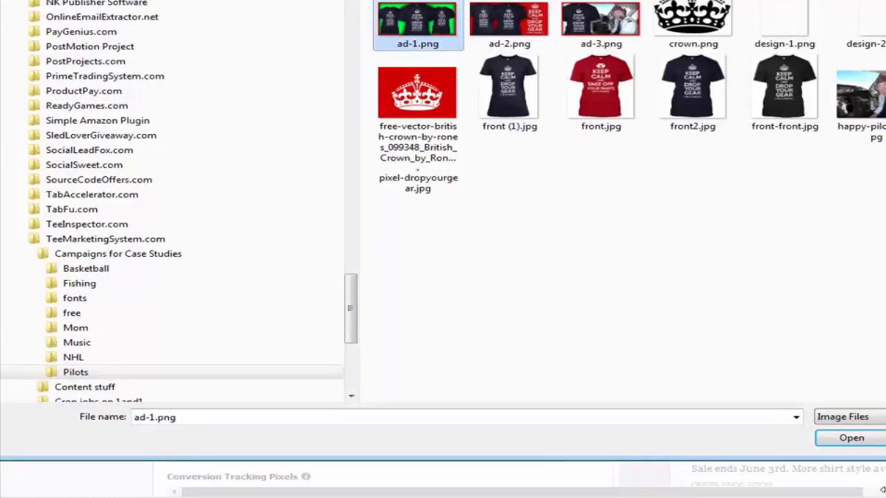
left_click(851, 443)
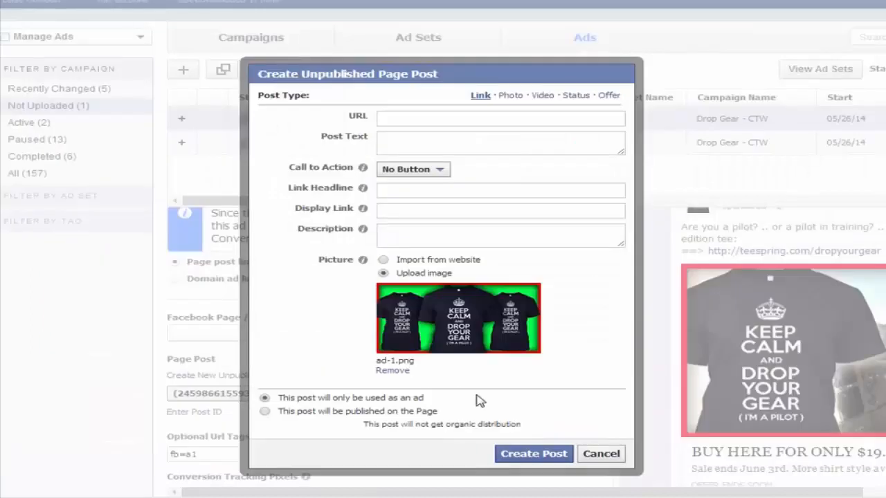
left_click(389, 116)
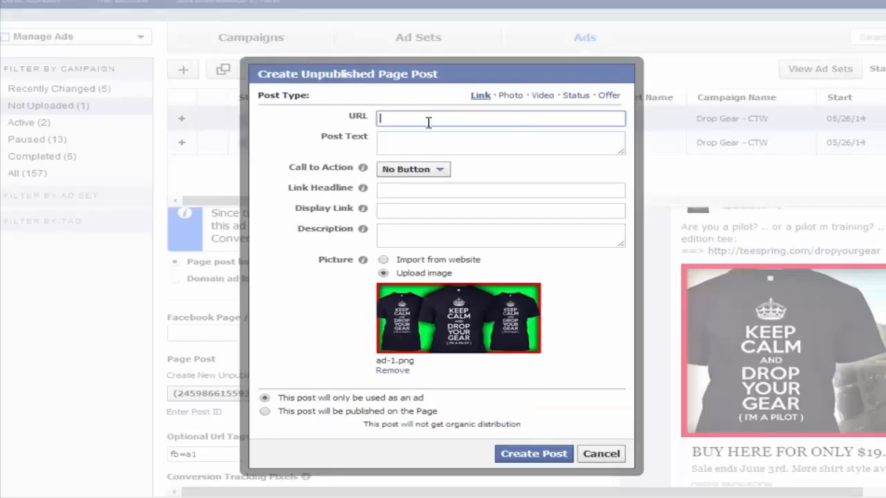
type("http://teespring.com/dropyourgear")
Enter the post text "Are you a pilot? .. or a pilot in training?" and enlarge the text area.
left_click(443, 146)
type("Are you a pilot? .. ")
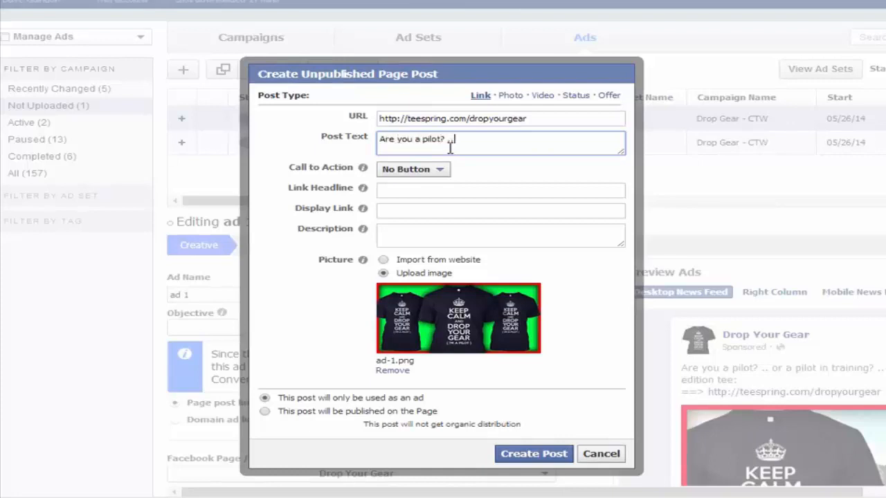
type("o")
type("r a pi")
type("ilot")
key("BackSpace")
key("BackSpace")
key("BackSpace")
key("BackSpace")
key("BackSpace")
type("lot in training?")
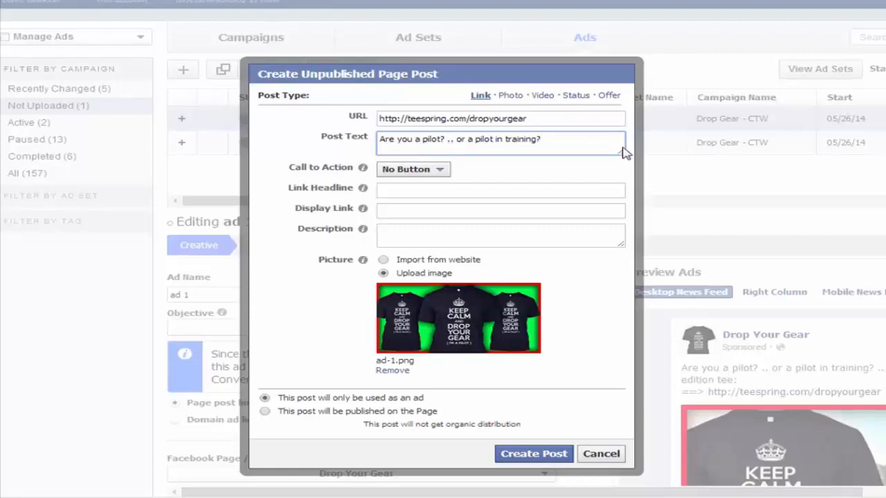
left_click_drag(623, 158, 577, 202)
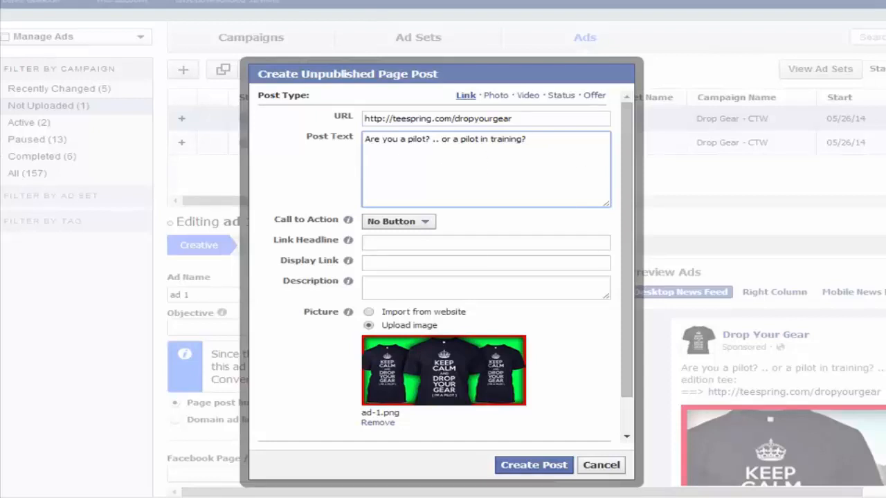
Open the Data Bank in Tee Inspector and copy the pilot post's full text from the Drop Your Gear Facebook page.
key("alt+Tab")
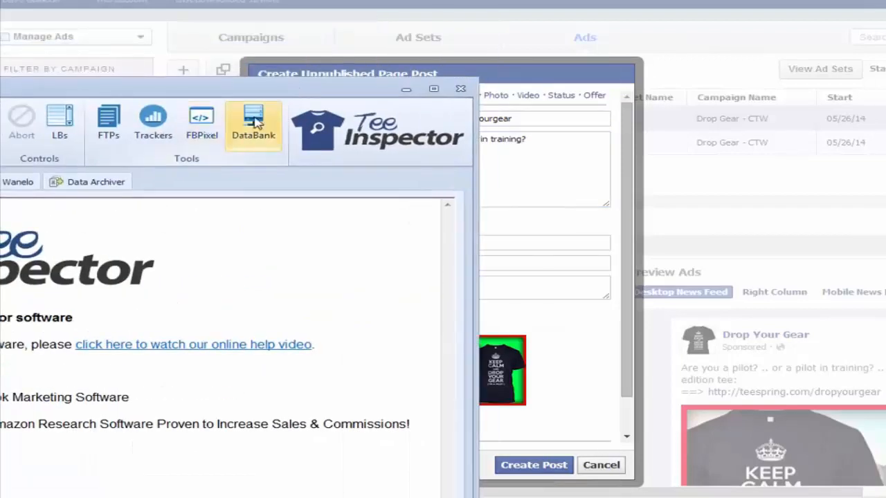
left_click(208, 123)
left_click_drag(241, 114, 377, 43)
left_click(236, 416)
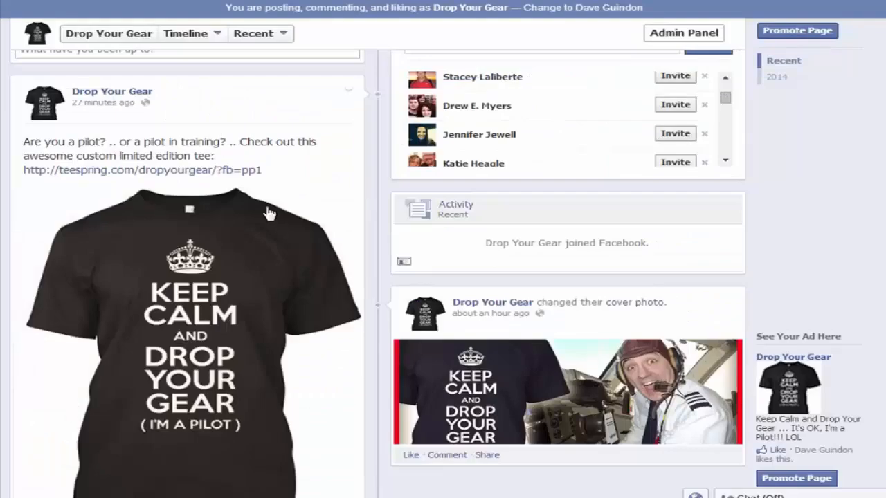
left_click_drag(289, 179, 30, 138)
key("ctrl+c")
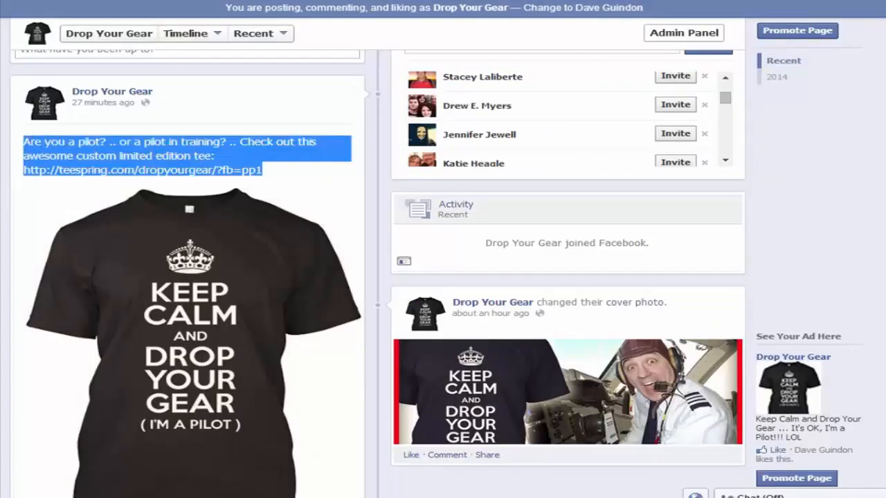
Replace the Data Bank entry form's content with the copied post text, substituting the placeholder TEELINKHERE for its Teespring link.
key("alt+Tab")
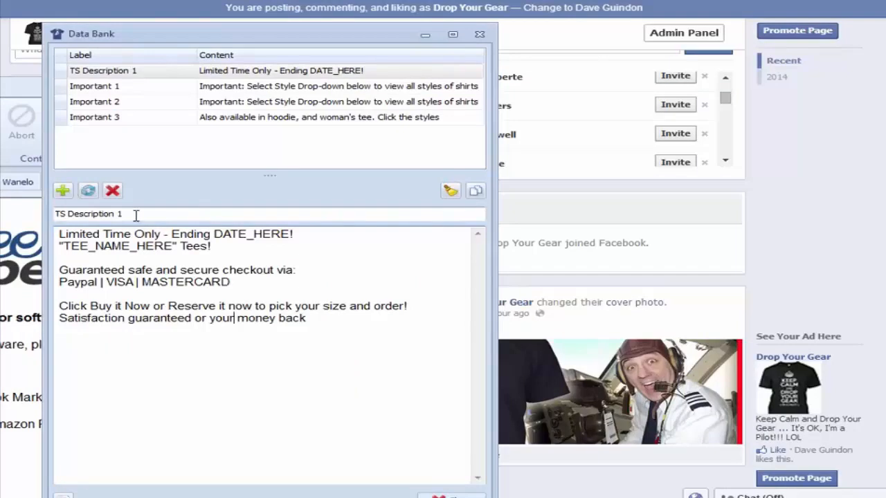
left_click(451, 191)
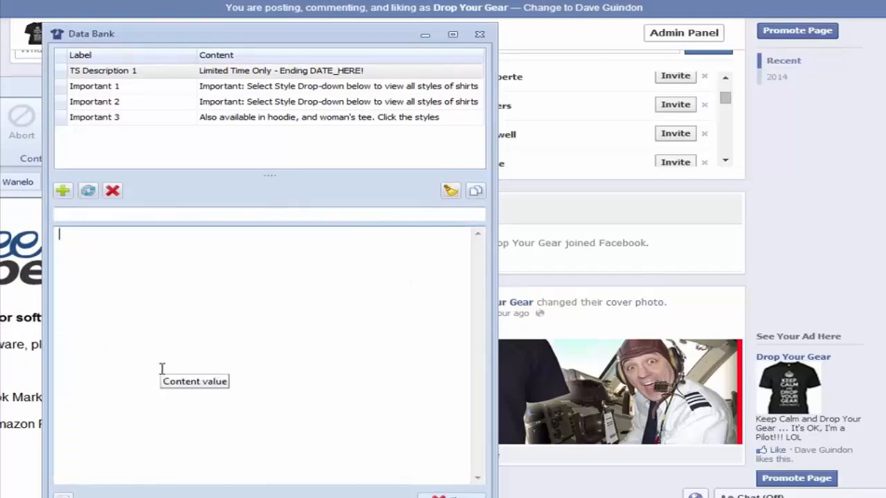
key("ctrl+v")
left_click_drag(447, 248, 208, 246)
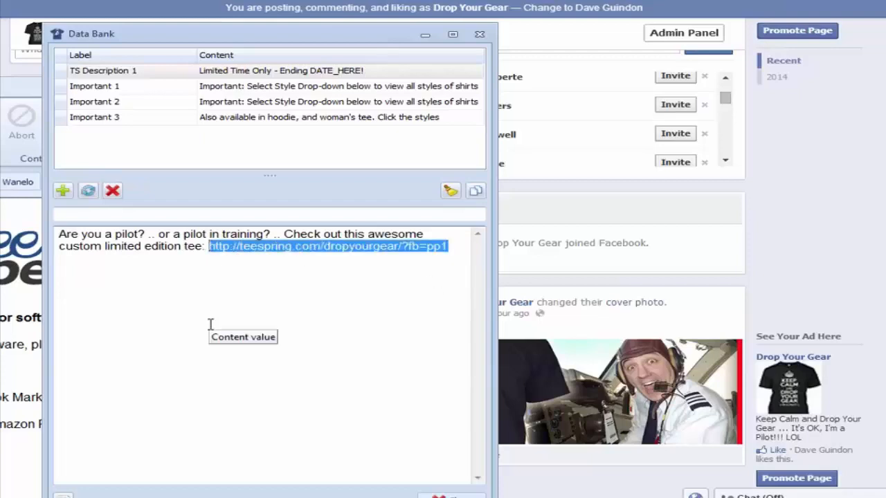
key("BackSpace")
type("TE")
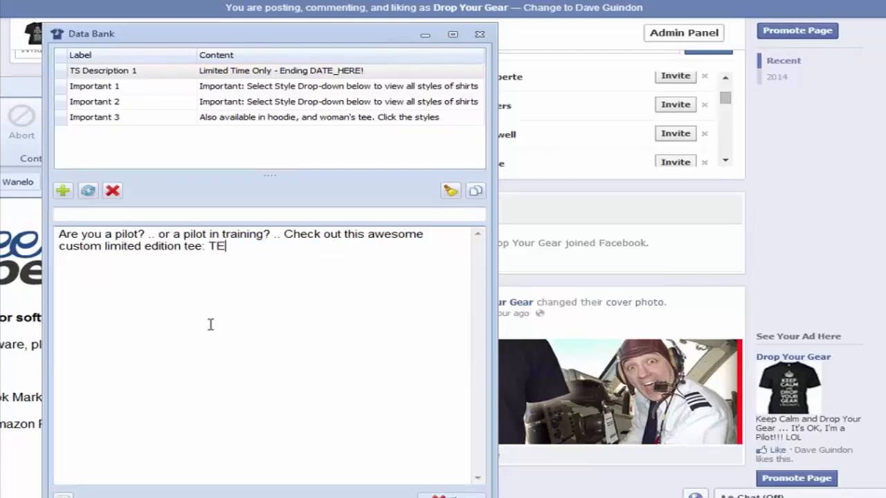
type("ELINKHERE")
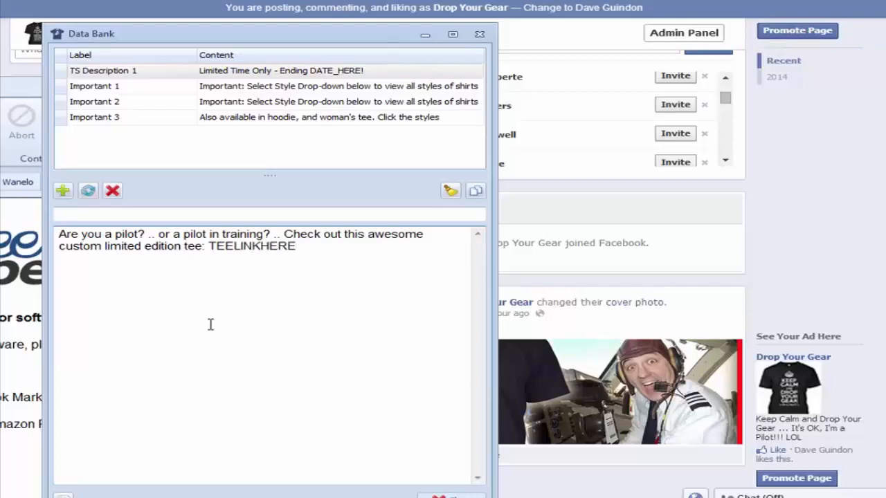
Add the content to the Data Bank under the label "FB Ad Post 1" and open the new entry.
left_click(101, 215)
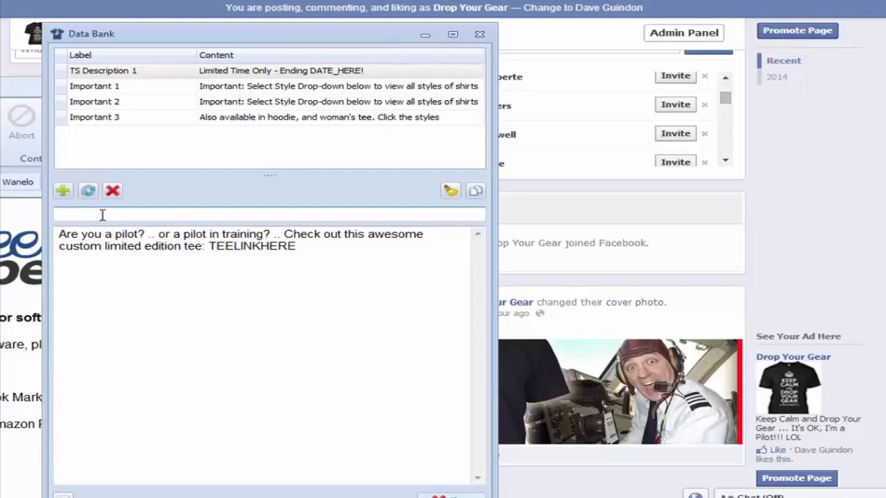
type("FB Ad Post 1")
left_click(63, 192)
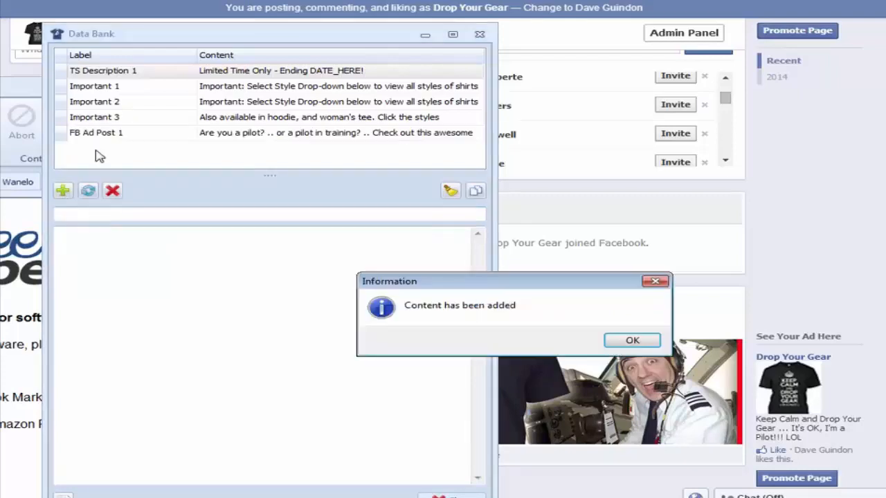
left_click(650, 342)
left_click(229, 142)
Replace the unpublished post's text with the content saved under "FB Ad Post 1" in the Data Bank.
left_click_drag(333, 34, 55, 72)
left_click(457, 2)
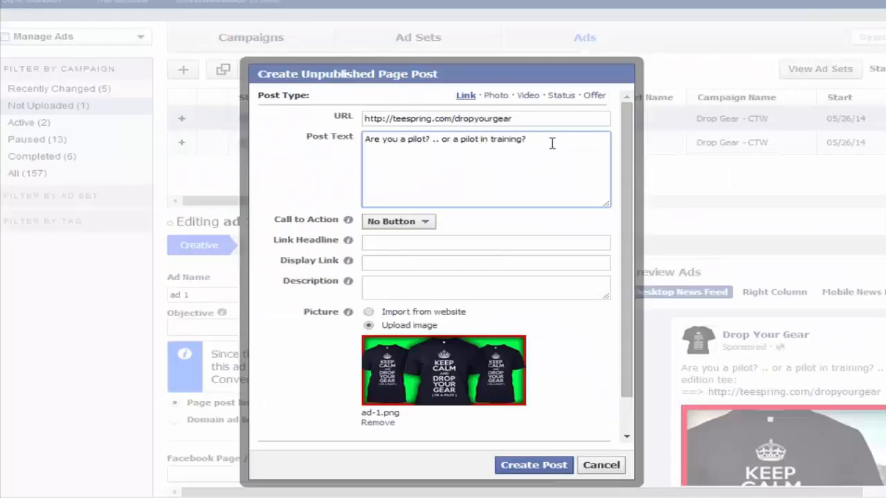
left_click_drag(552, 143, 342, 142)
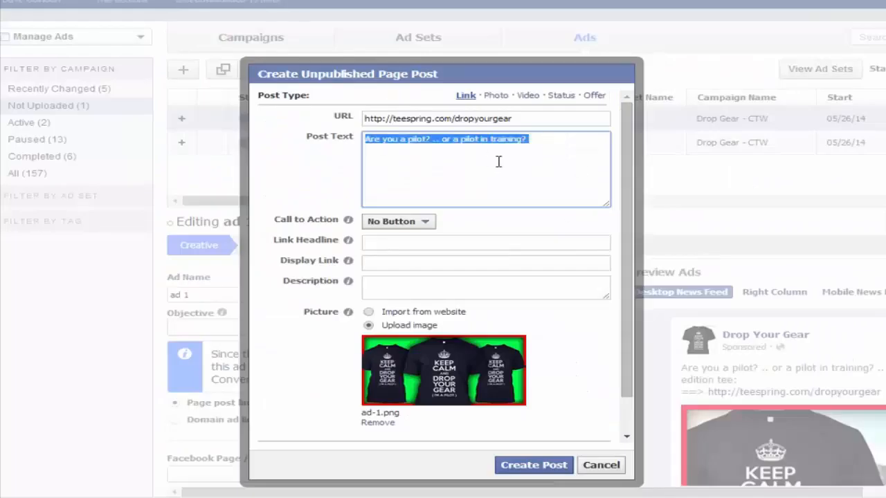
key("BackSpace")
key("alt+Tab")
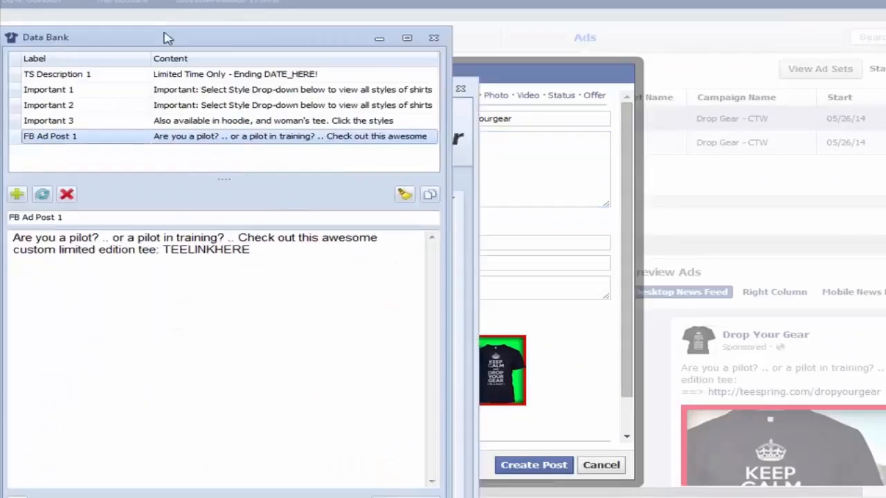
double_click(186, 111)
key("ctrl+c")
left_click(537, 74)
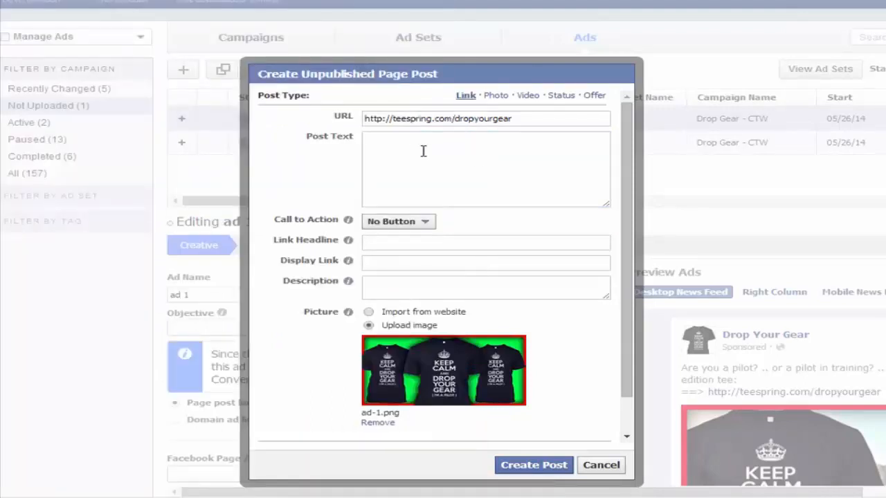
right_click(444, 166)
left_click(437, 231)
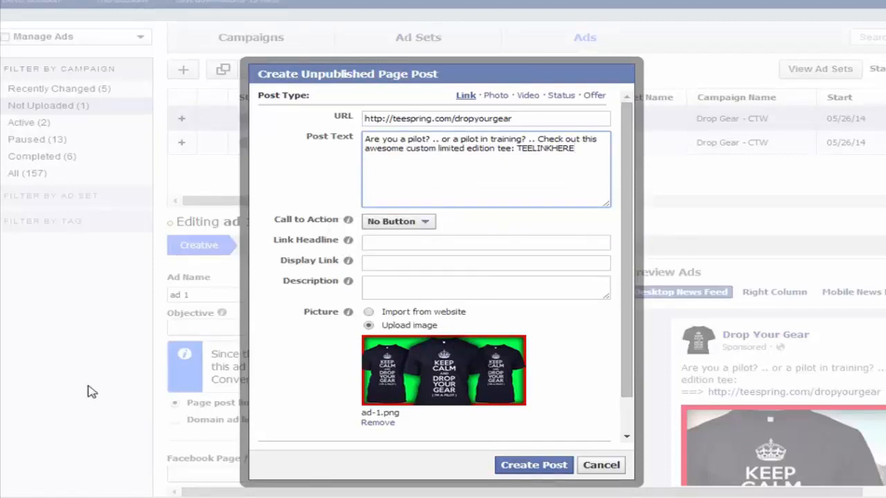
key("BackSpace")
key("BackSpace")
key("BackSpace")
key("BackSpace")
key("BackSpace")
key("BackSpace")
key("BackSpace")
key("BackSpace")
key("BackSpace")
key("BackSpace")
key("BackSpace")
left_click_drag(536, 118, 351, 118)
key("ctrl+c")
left_click(558, 184)
key("ctrl+v")
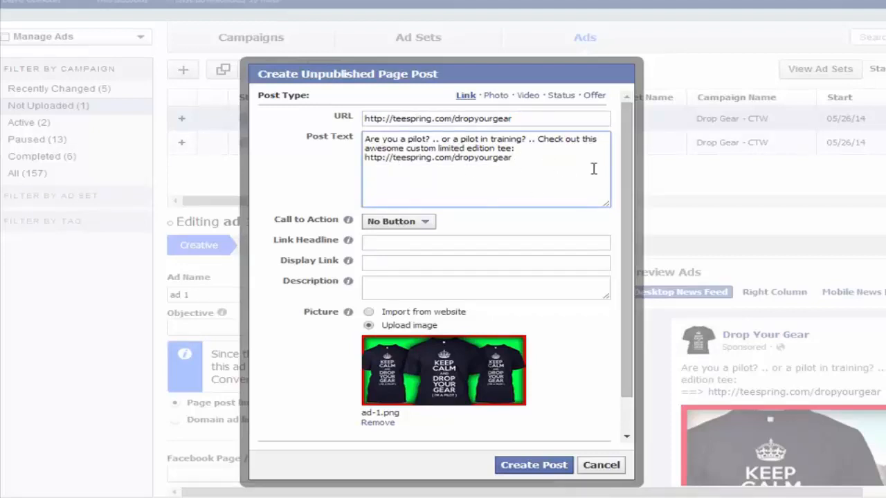
Set the post's call to action to Shop Now and its link headline to "BUY HERE FOR ONLY $19.50".
left_click(427, 223)
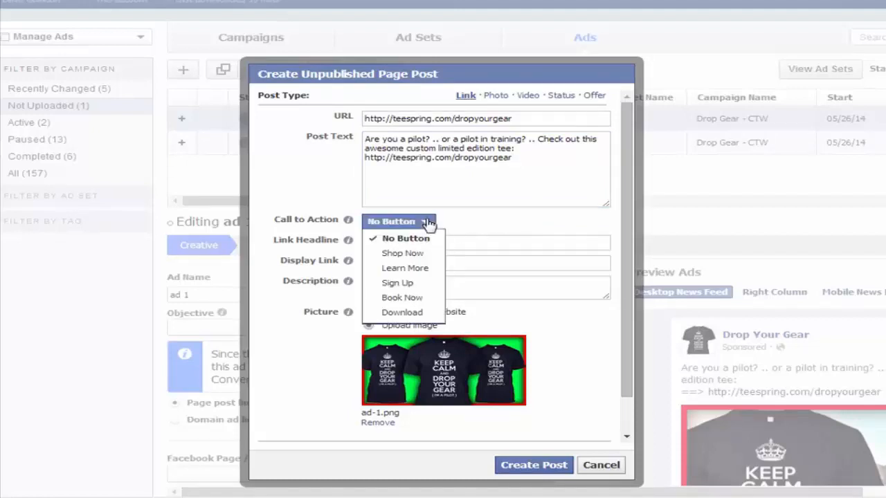
left_click(402, 253)
left_click(462, 244)
type("CLICK HERE TO BUY")
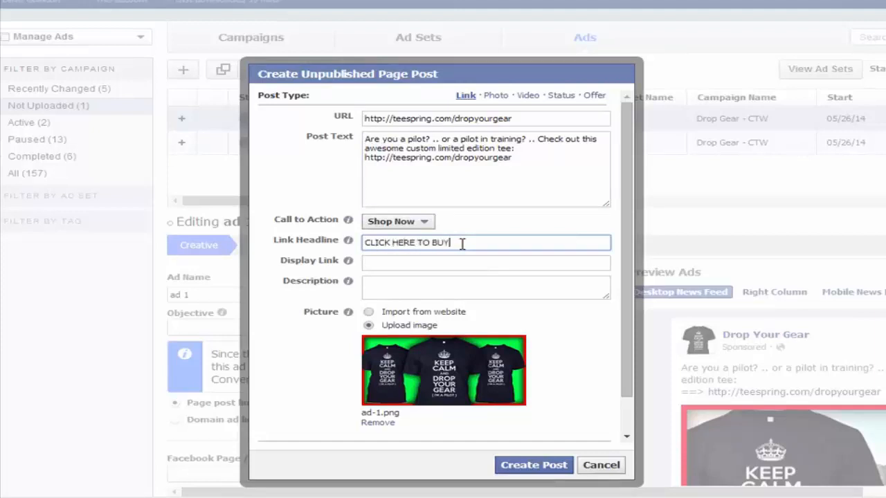
type(" FOR")
key("BackSpace")
key("BackSpace")
key("BackSpace")
key("BackSpace")
key("BackSpace")
key("BackSpace")
key("BackSpace")
key("BackSpace")
key("BackSpace")
key("BackSpace")
key("BackSpace")
key("BackSpace")
key("BackSpace")
key("BackSpace")
key("BackSpace")
key("BackSpace")
key("BackSpace")
key("BackSpace")
key("BackSpace")
key("BackSpace")
type("BUY HERE FOR ONLY")
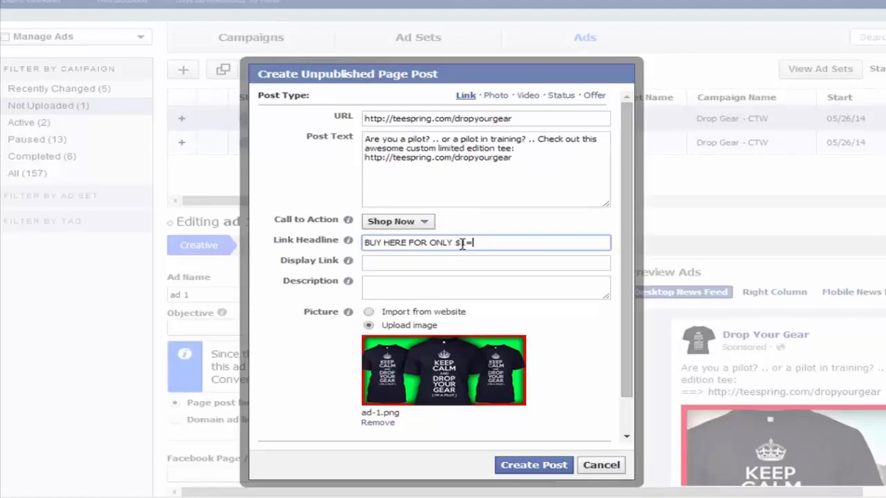
type("$19.50")
Copy the link headline into the Data Bank and add it as new content labelled "Link Headline 1".
left_click_drag(501, 244, 332, 244)
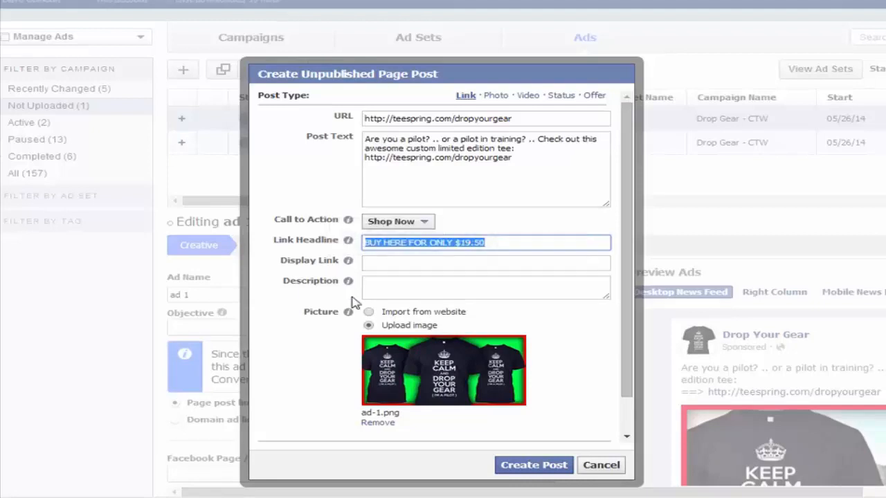
key("alt+Tab")
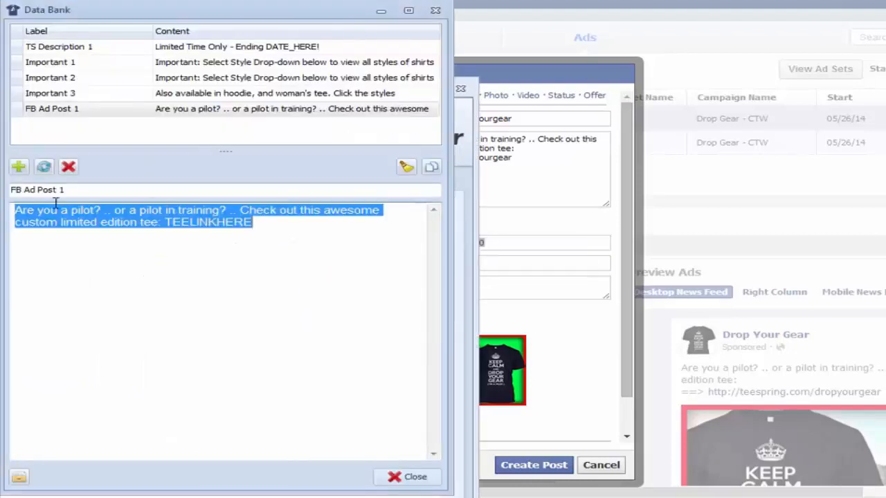
left_click_drag(290, 229, 8, 201)
key("ctrl+v")
left_click(118, 192)
key("alt+Tab")
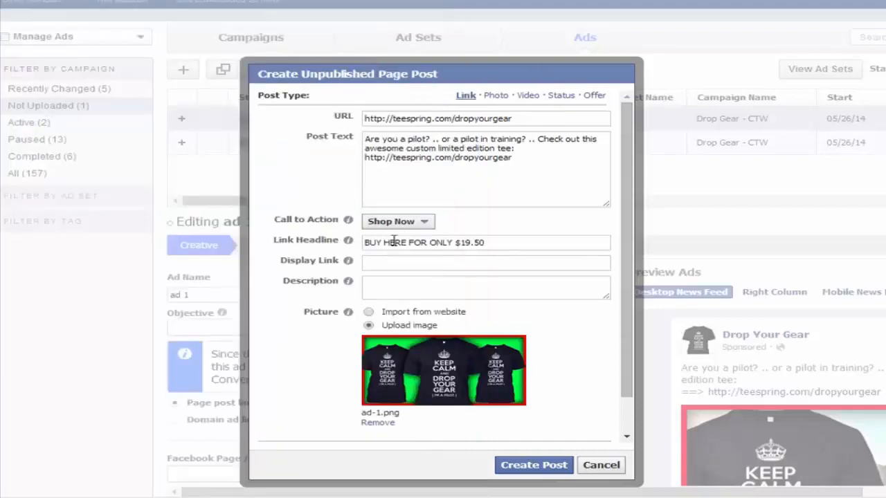
key("alt+Tab")
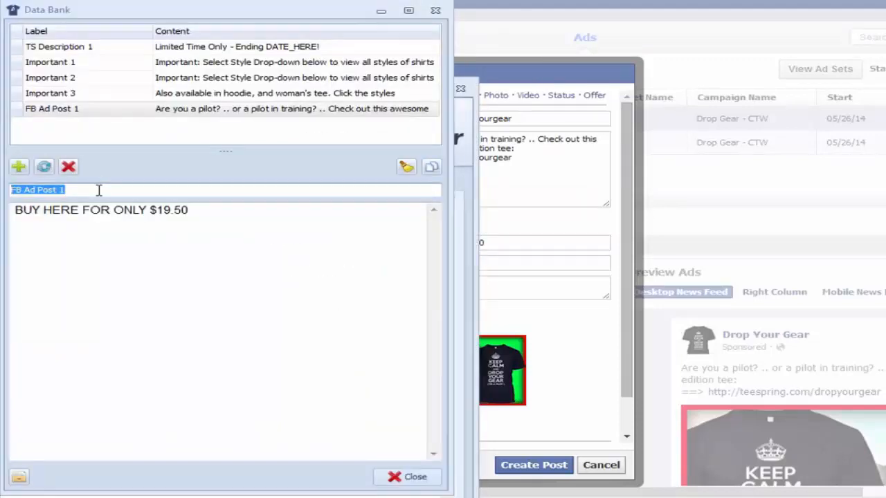
type("Link Headline")
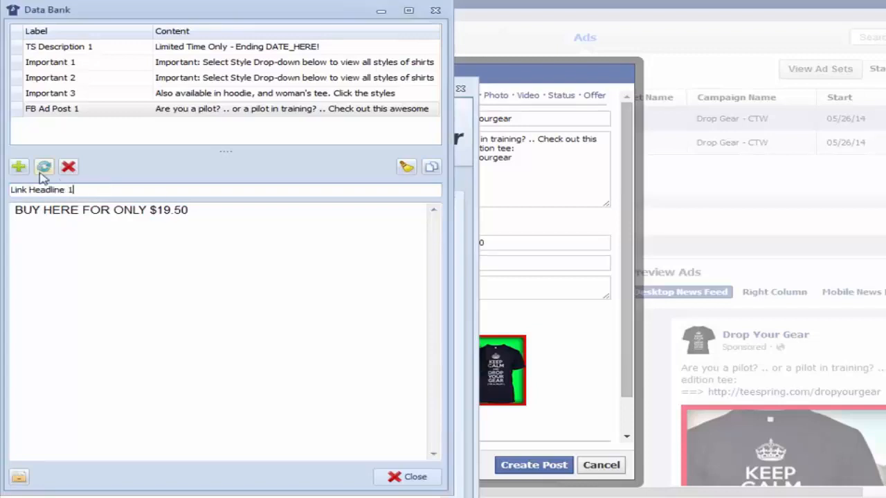
left_click(19, 166)
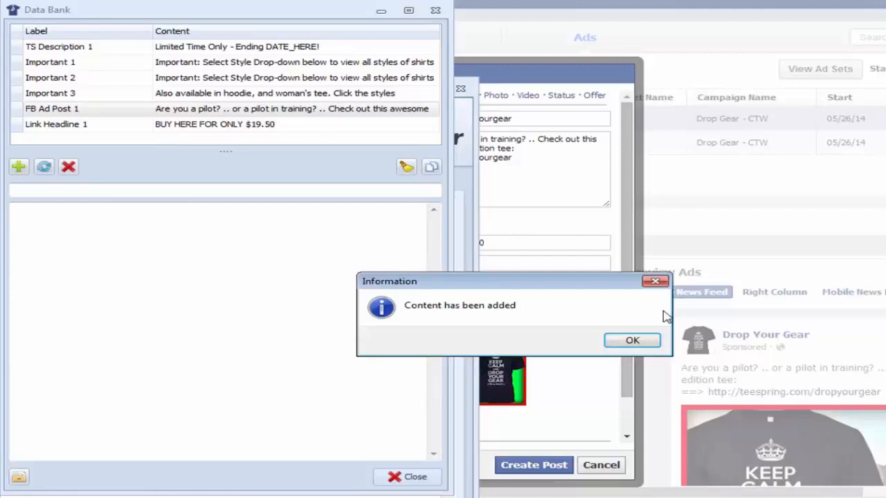
left_click(632, 340)
Look through the saved Facebook headlines, display link and descriptions in Tee Inspector, and give the Data Bank's entry list more height.
left_click_drag(340, 13, 383, 69)
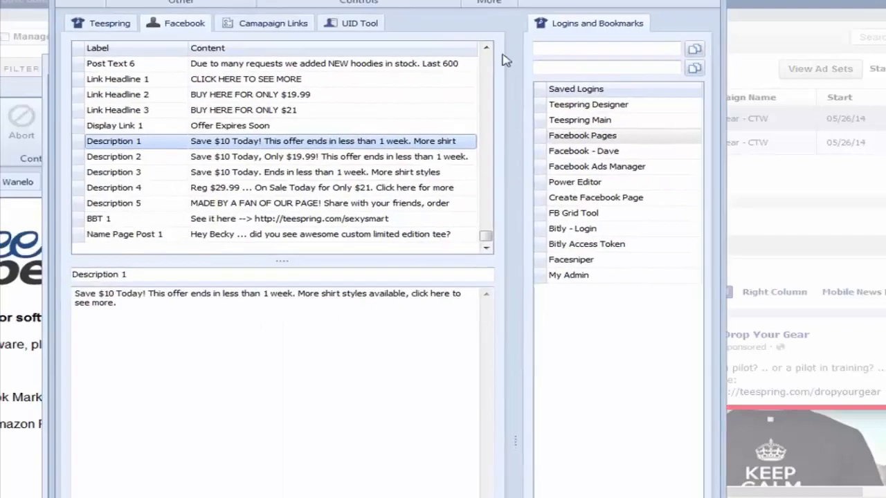
left_click(306, 156)
left_click(298, 187)
left_click(297, 218)
left_click(284, 125)
left_click(280, 94)
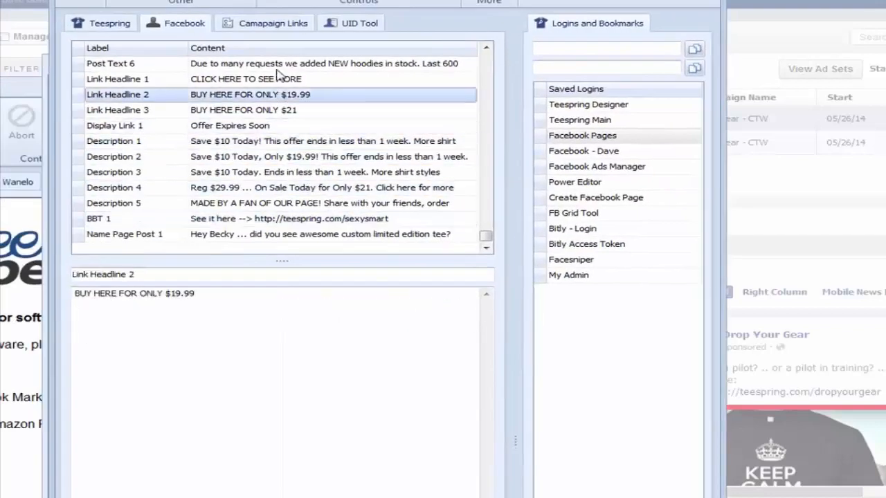
left_click(277, 63)
left_click(109, 23)
left_click(176, 23)
left_click_drag(644, 1, 2, 0)
left_click(346, 59)
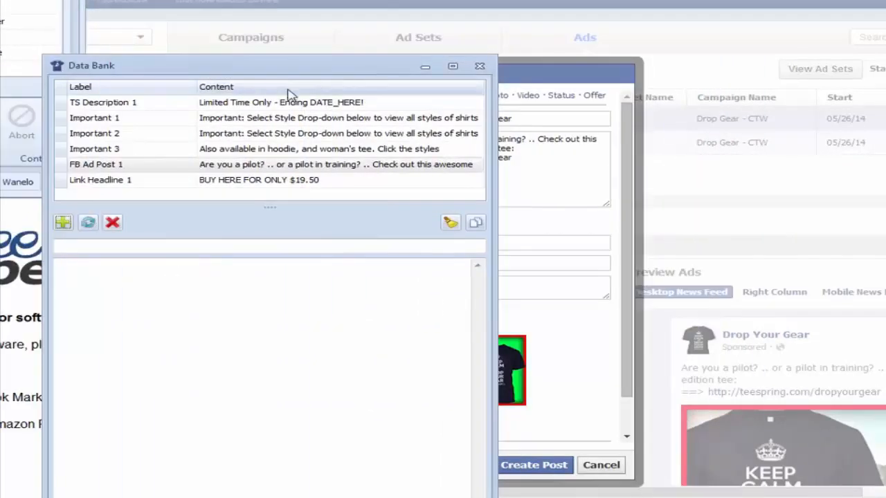
left_click_drag(283, 206, 292, 256)
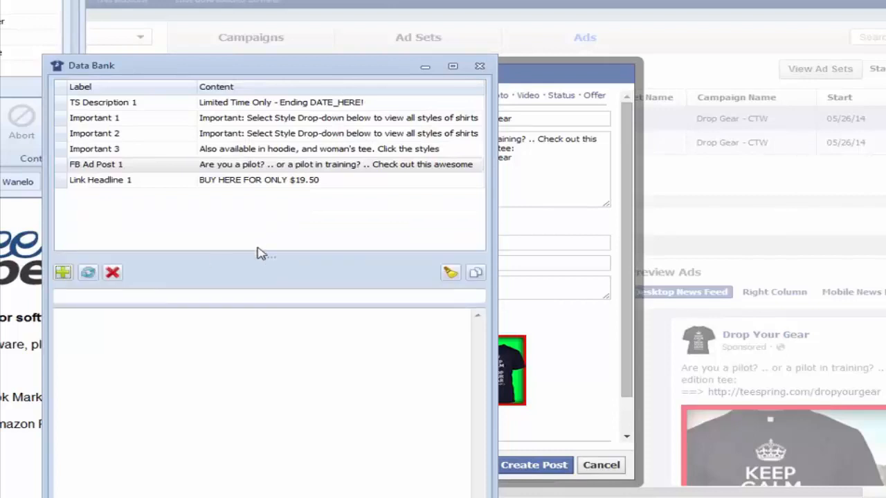
left_click_drag(371, 63, 251, 81)
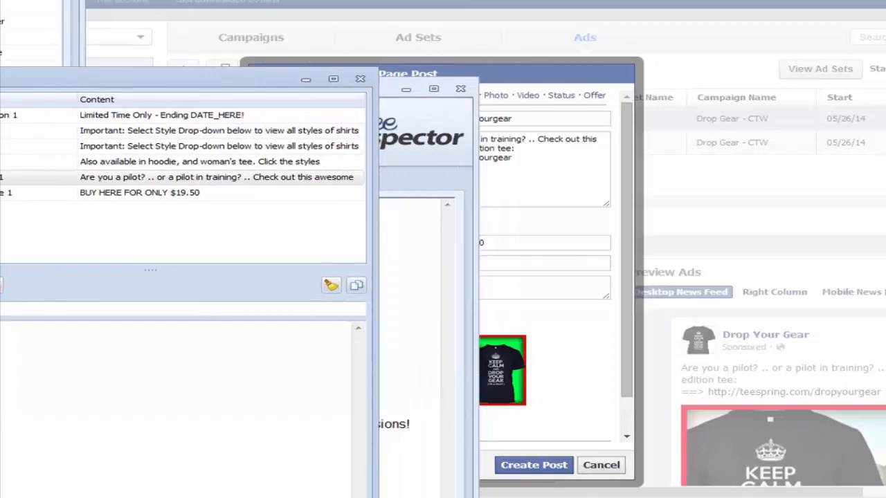
Set the unpublished post's display link to "OFFER ENDS SOON".
left_click(417, 263)
type("OFFER ENDS SOO")
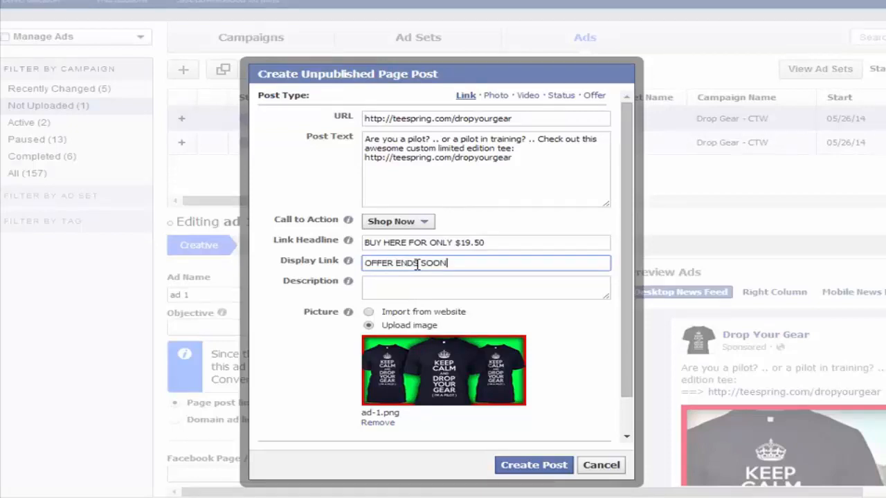
type("N")
Enter the post description "Sale ends June 3rd. Grab it before this ends forever! Click here now..".
left_click(412, 289)
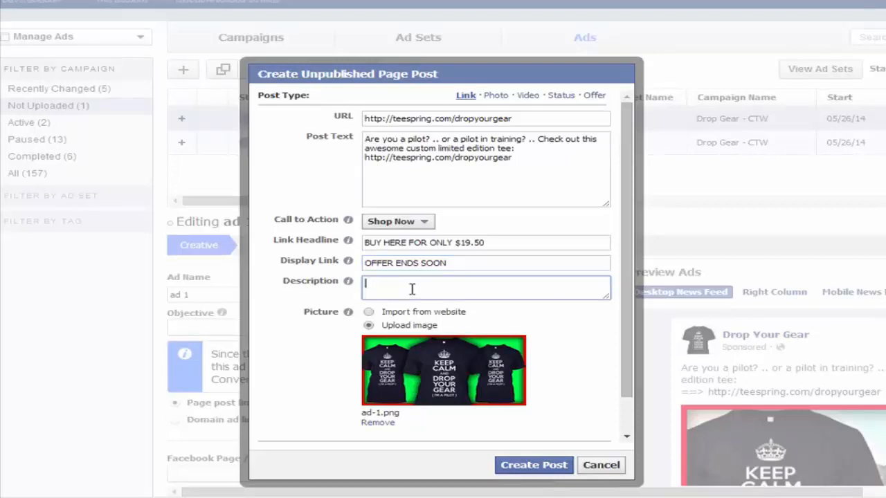
type("Sale ends Jun")
type("e 34")
type(". More s")
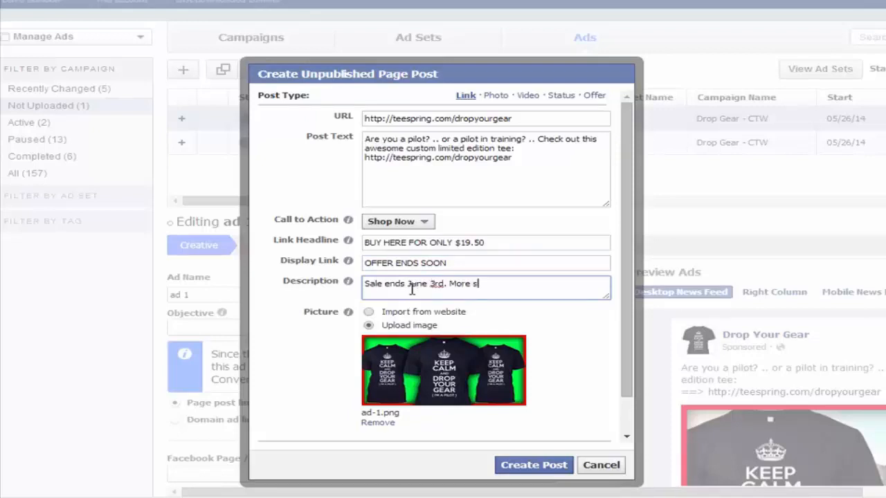
type("hirt styule")
key("BackSpace")
key("BackSpace")
key("BackSpace")
key("BackSpace")
key("BackSpace")
key("BackSpace")
key("BackSpace")
key("BackSpace")
key("BackSpace")
key("BackSpace")
key("BackSpace")
key("BackSpace")
key("BackSpace")
key("BackSpace")
key("BackSpace")
key("BackSpace")
type("Great")
key("BackSpace")
key("BackSpace")
key("BackSpace")
key("BackSpace")
type("ab it before thie")
type(" en")
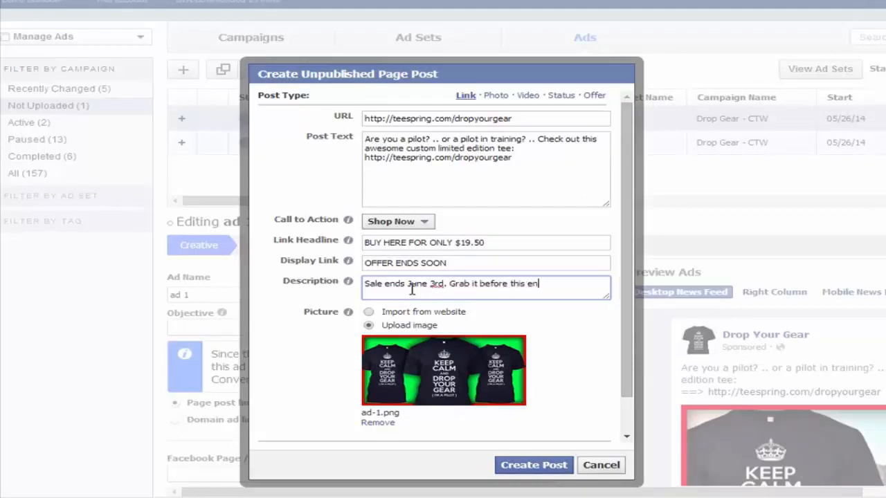
type("ds forever! Click here now")
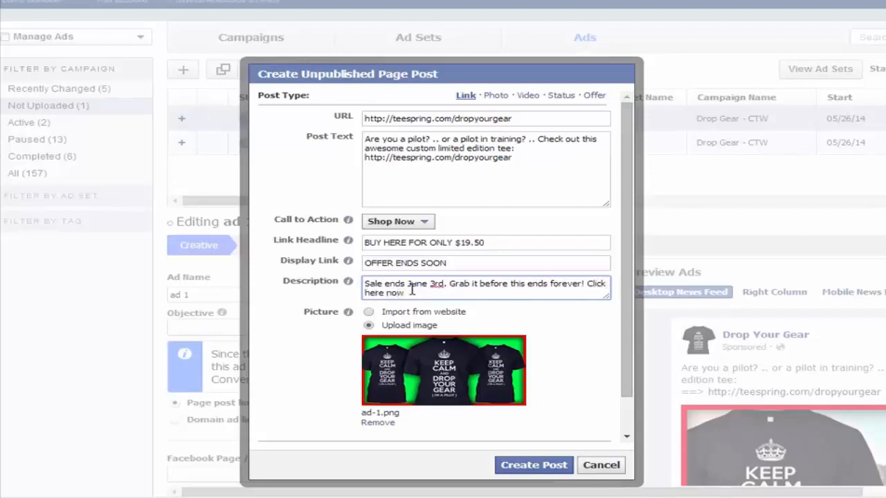
type("!")
Create the post for use only as an ad and check its image, headline and description in the desktop news feed preview.
left_click_drag(625, 257, 625, 342)
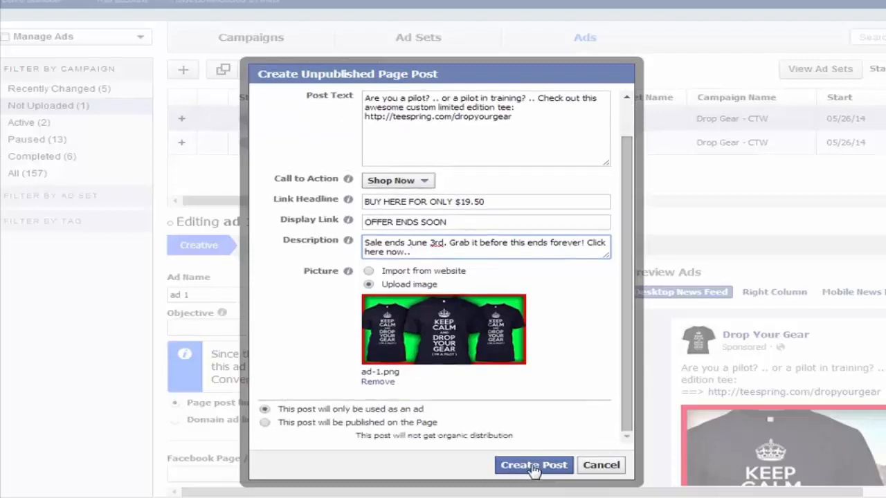
left_click(534, 465)
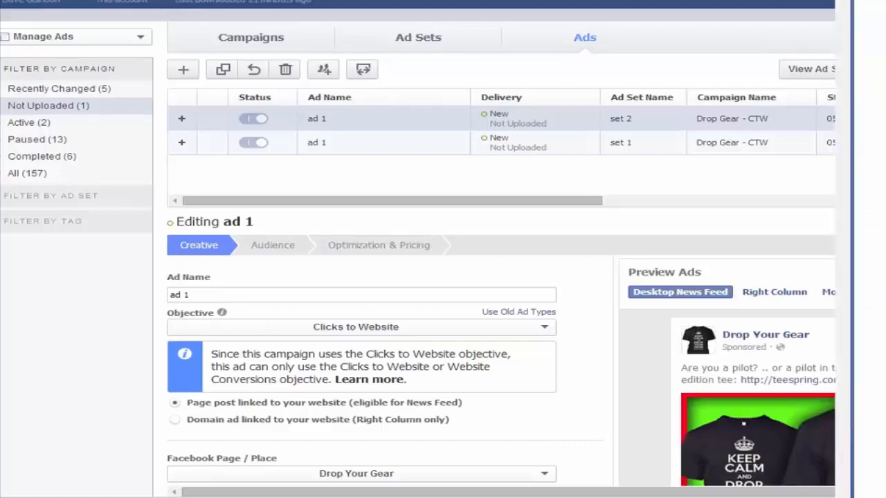
scroll(655, 495, "right", 3)
scroll(485, 438, "down", 3)
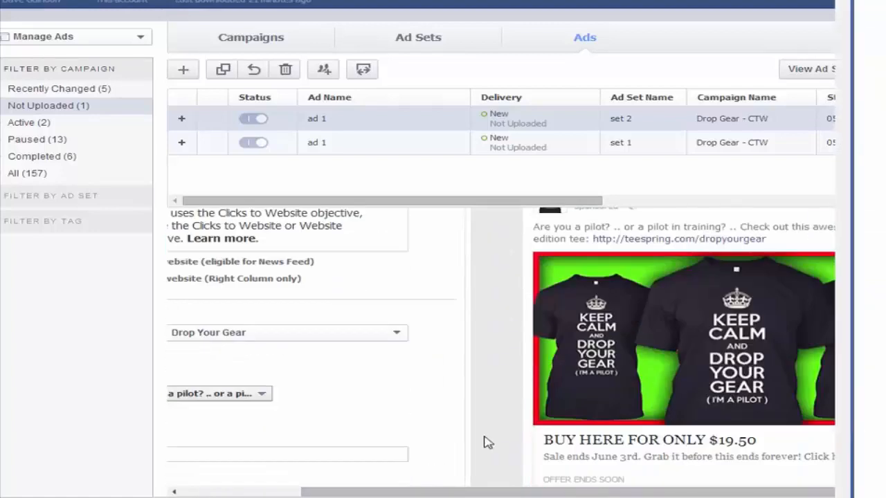
scroll(669, 496, "right", 1)
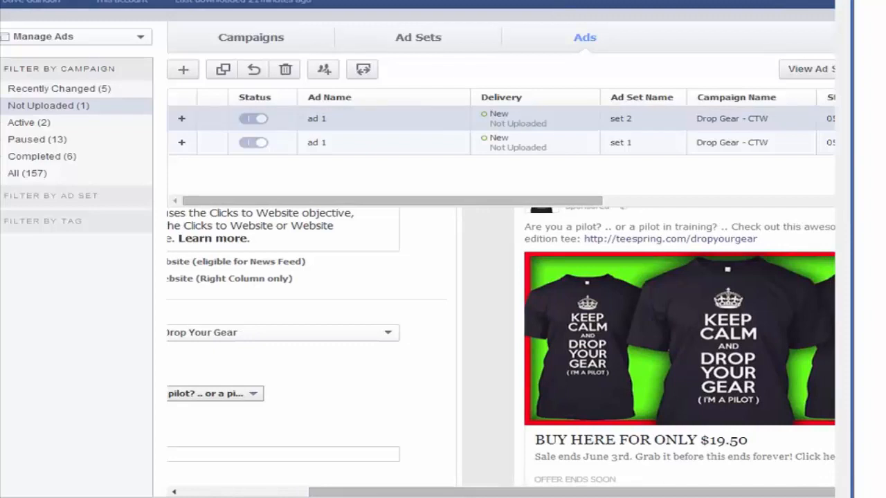
left_click(339, 1)
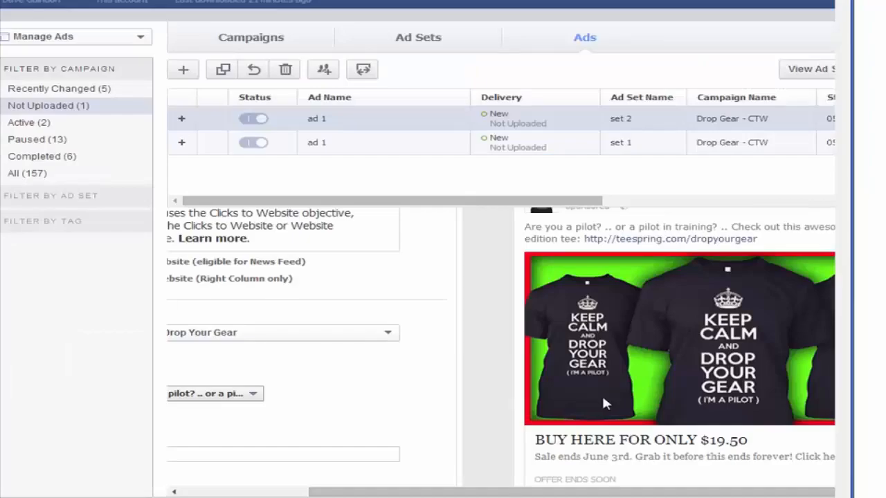
Set the optional URL tags of set 2's ad to fb=a2.
left_click_drag(511, 493, 330, 493)
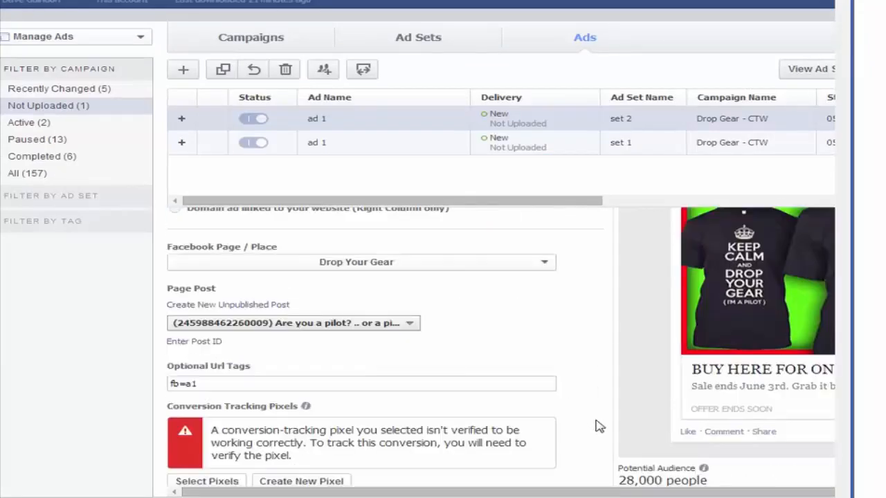
scroll(594, 419, "down", 3)
left_click(217, 314)
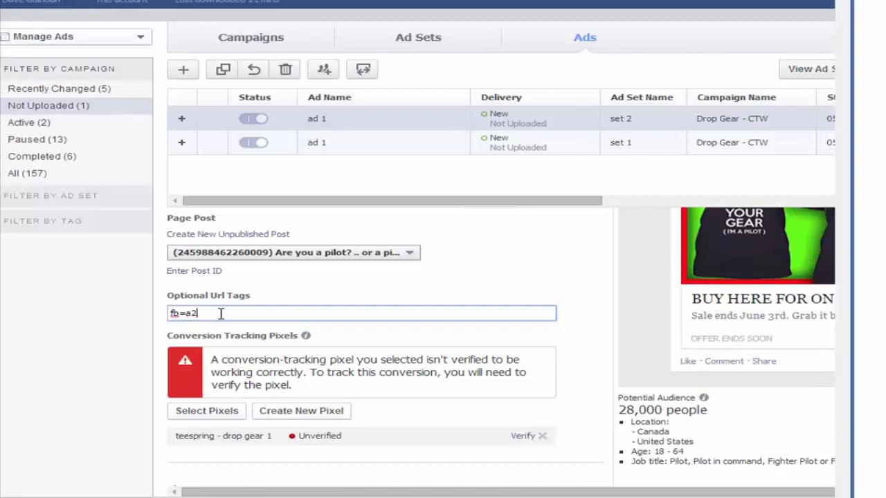
scroll(449, 401, "down", 1)
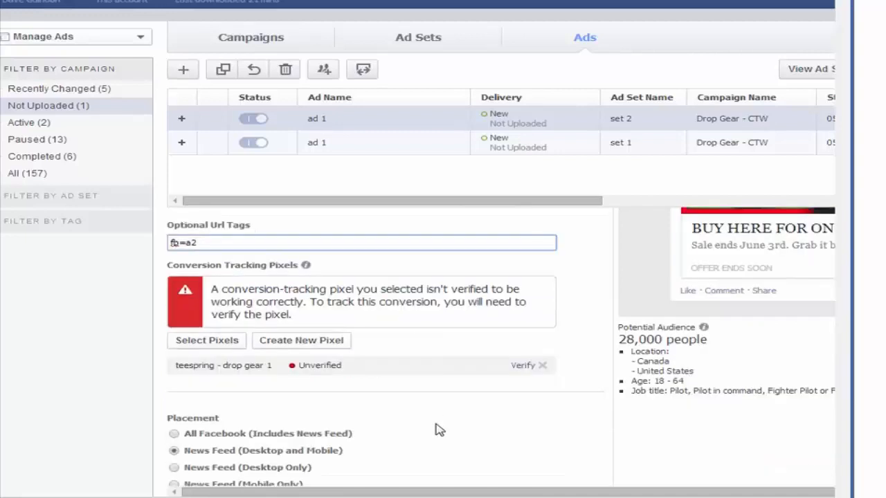
Remove the Job Titles targeting from the audience of set 2's ad.
scroll(439, 429, "up", 3)
scroll(438, 429, "up", 2)
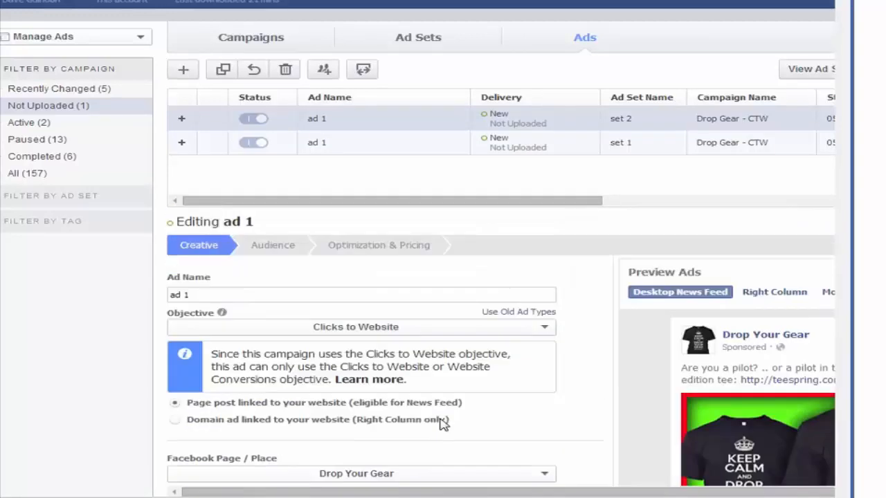
left_click(265, 247)
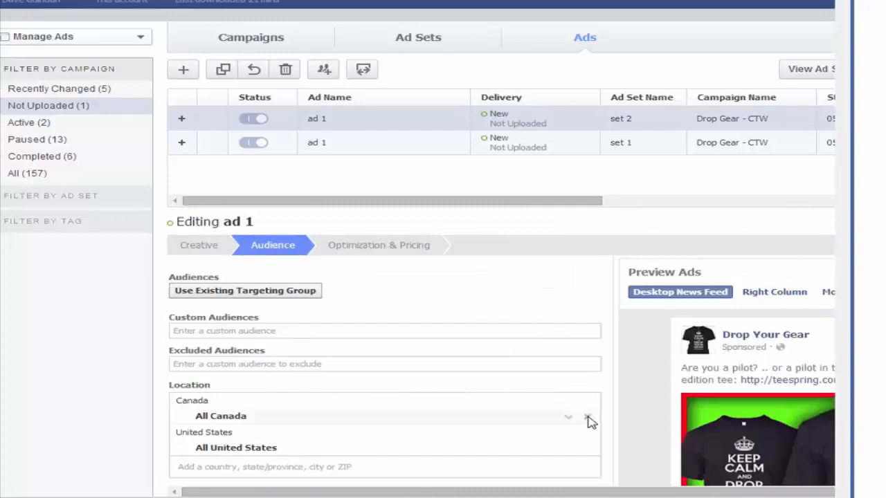
scroll(589, 422, "down", 1)
scroll(560, 429, "down", 2)
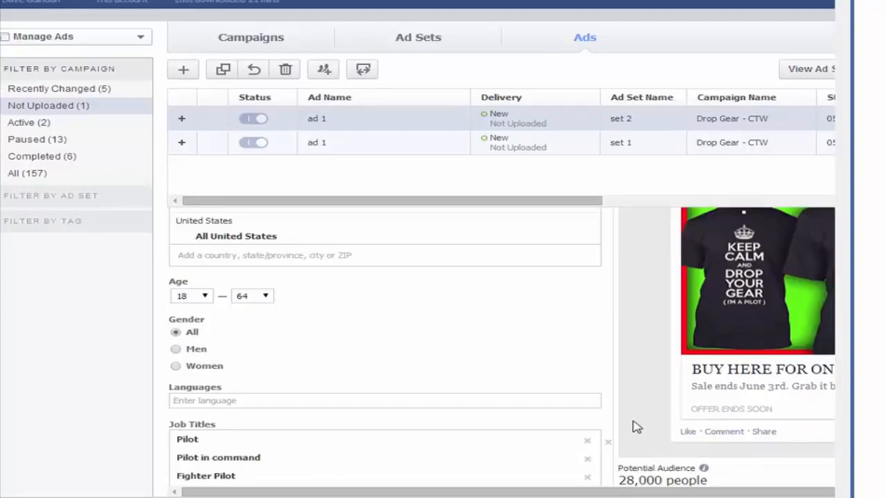
scroll(636, 432, "down", 2)
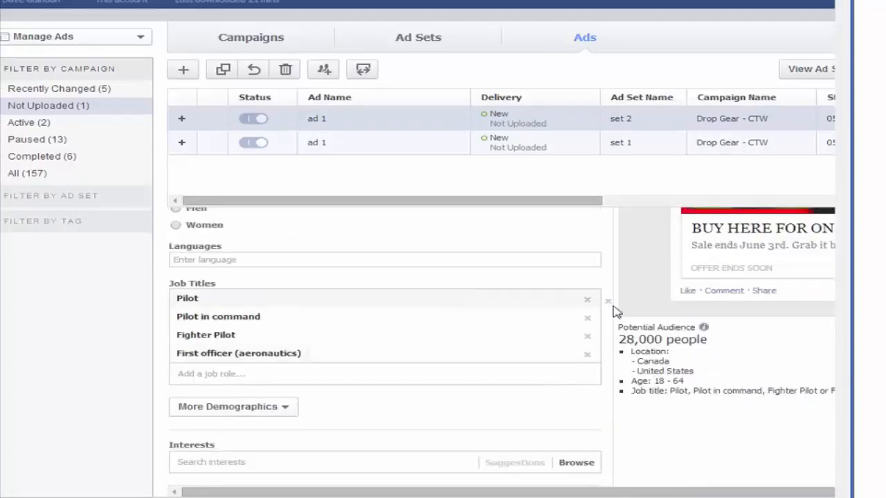
left_click(607, 305)
Add the Schools education demographic to the audience of set 2's ad.
scroll(644, 402, "down", 1)
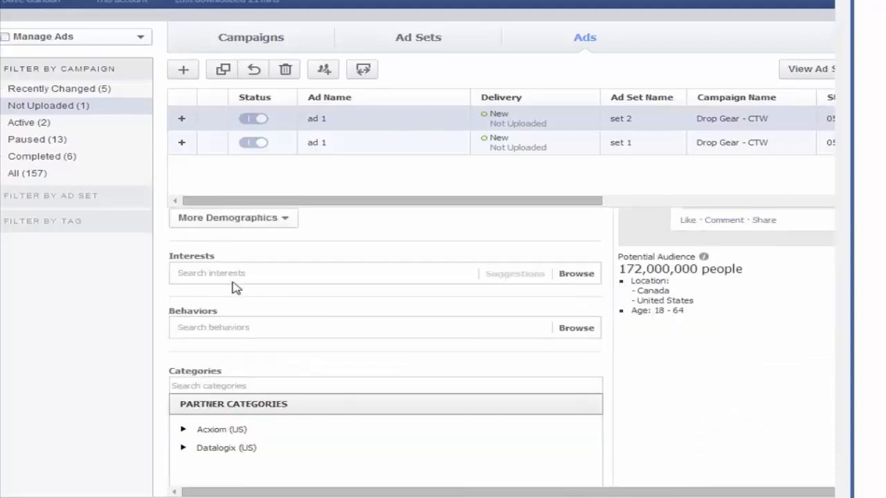
left_click(217, 274)
left_click(686, 454)
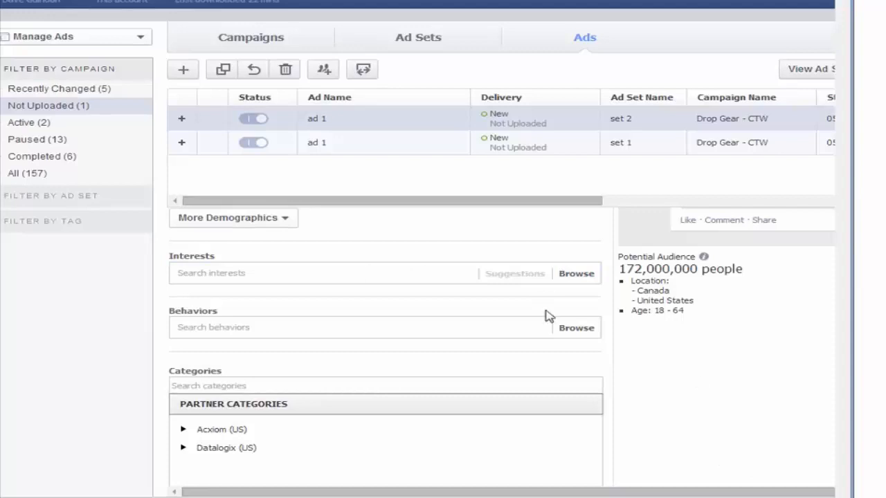
scroll(659, 415, "up", 1)
left_click(275, 291)
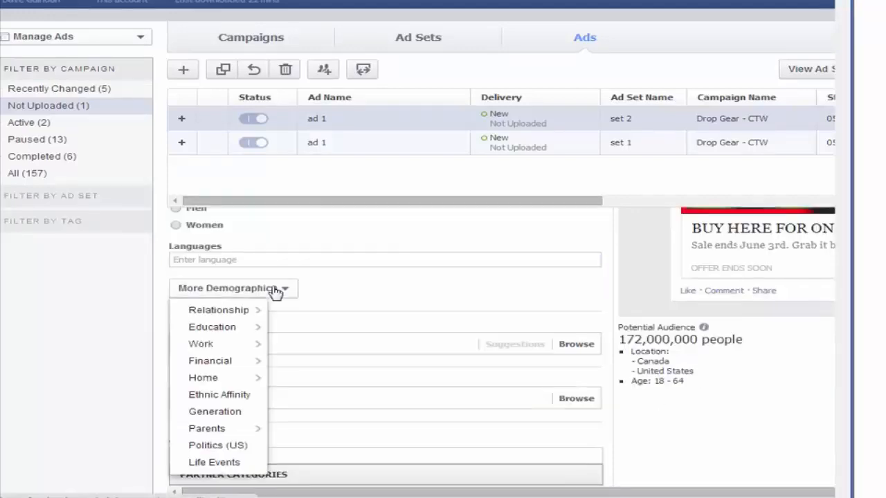
mouse_move(249, 327)
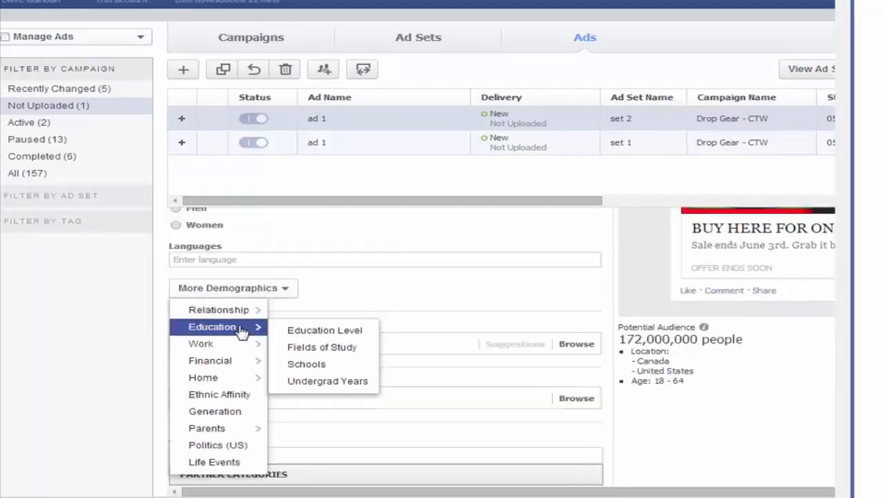
left_click(311, 364)
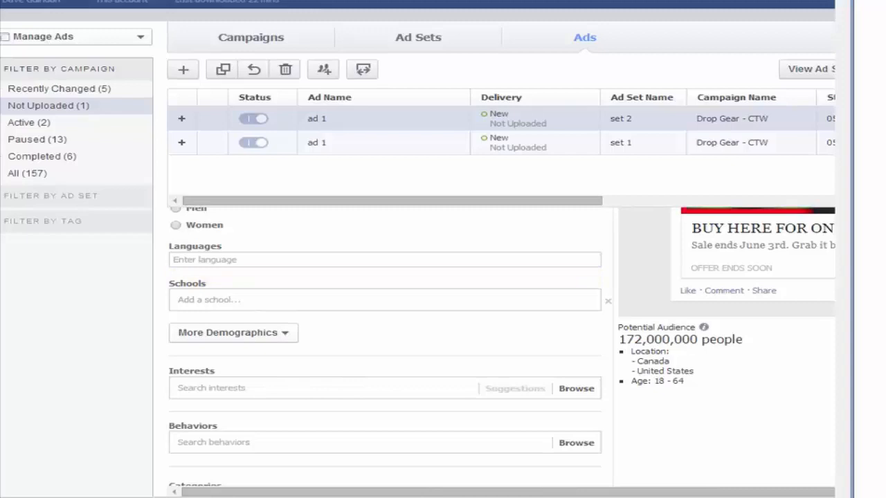
Copy "The American Flying Academy" from schools.txt in Notepad and add it to the ad's targeted schools.
mouse_move(885, 122)
left_mouse_down()
mouse_move(614, 122)
mouse_move(885, 123)
left_mouse_up()
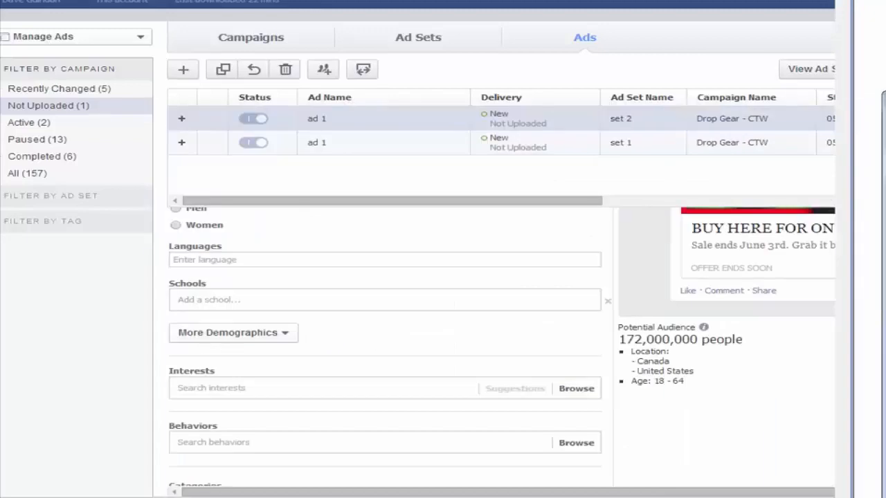
left_click_drag(884, 134, 621, 139)
left_click_drag(587, 164, 399, 164)
key("ctrl+c")
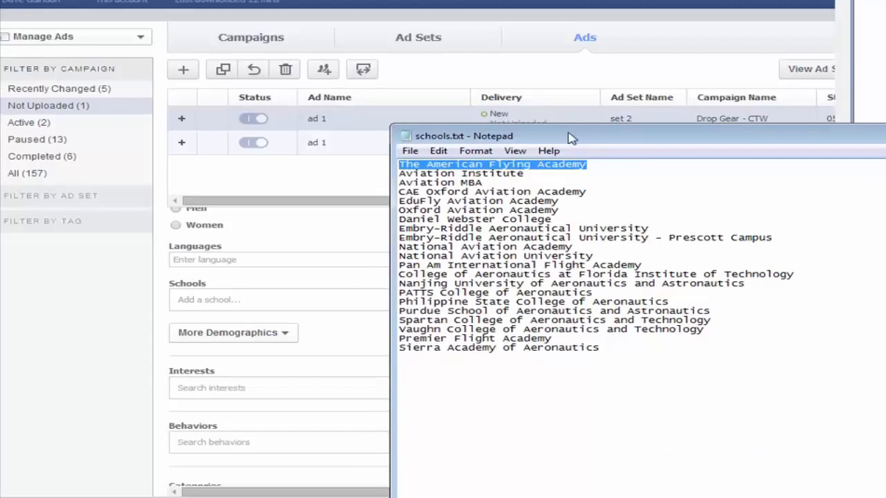
left_click_drag(570, 138, 599, 122)
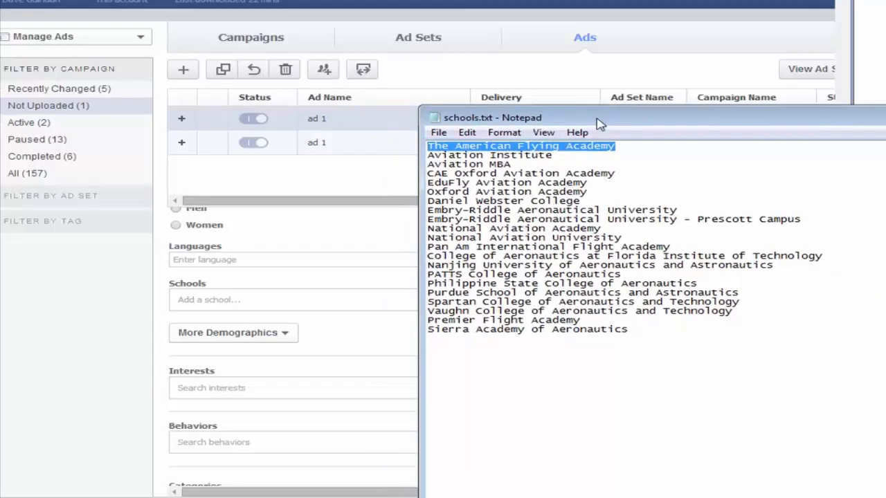
key("alt+Tab")
left_click(234, 300)
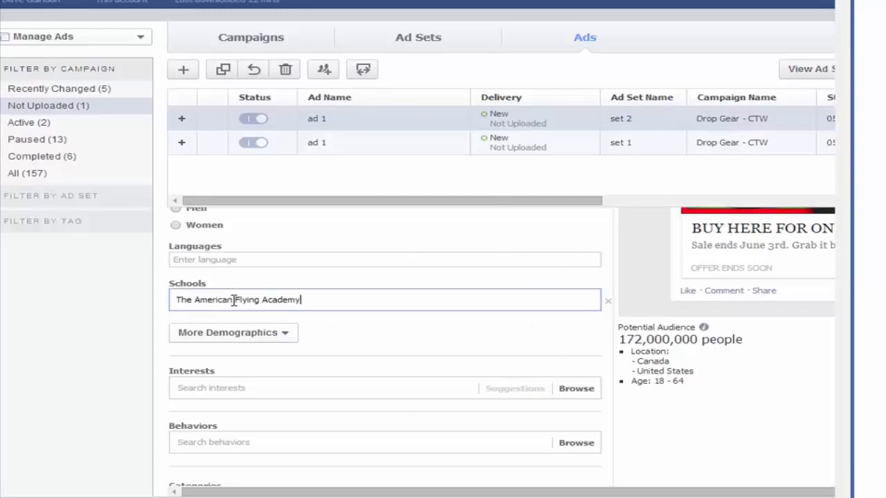
key("ctrl+v")
left_click(234, 324)
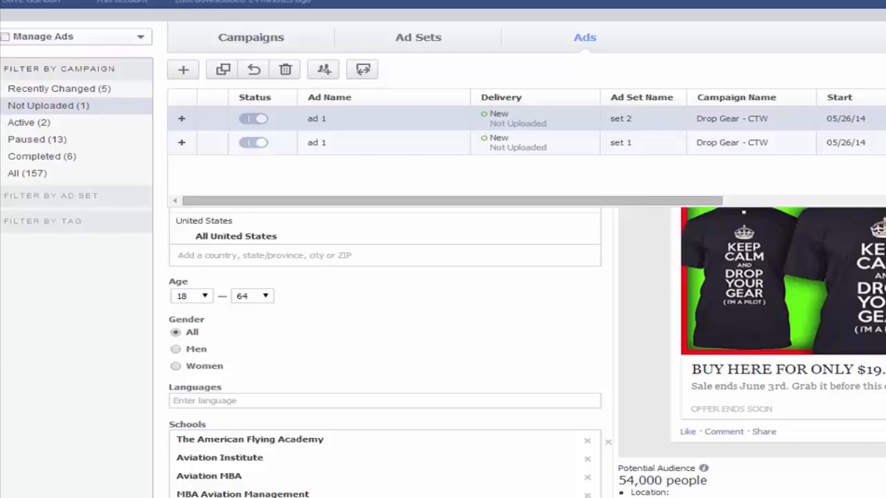
Examine the potential audience of set 2's ad along with its targeted schools, locations, age range and gender.
scroll(752, 369, "down", 3)
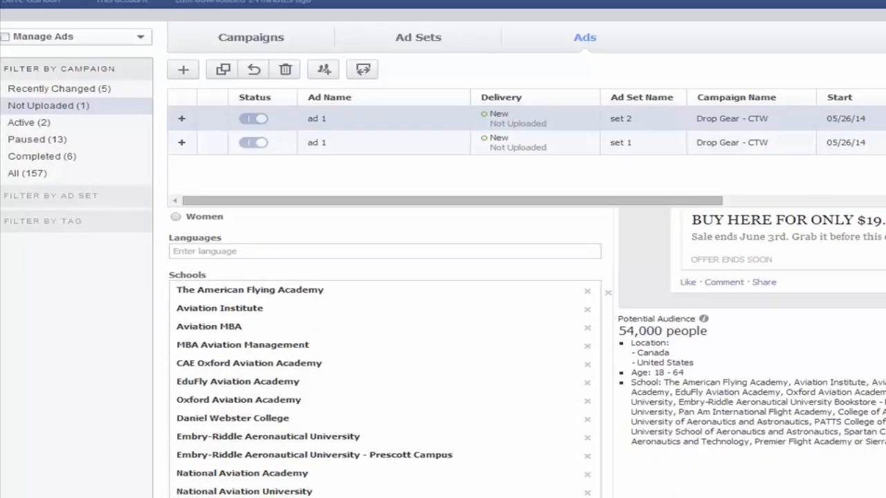
scroll(526, 353, "up", 4)
scroll(526, 353, "up", 1)
scroll(526, 353, "down", 1)
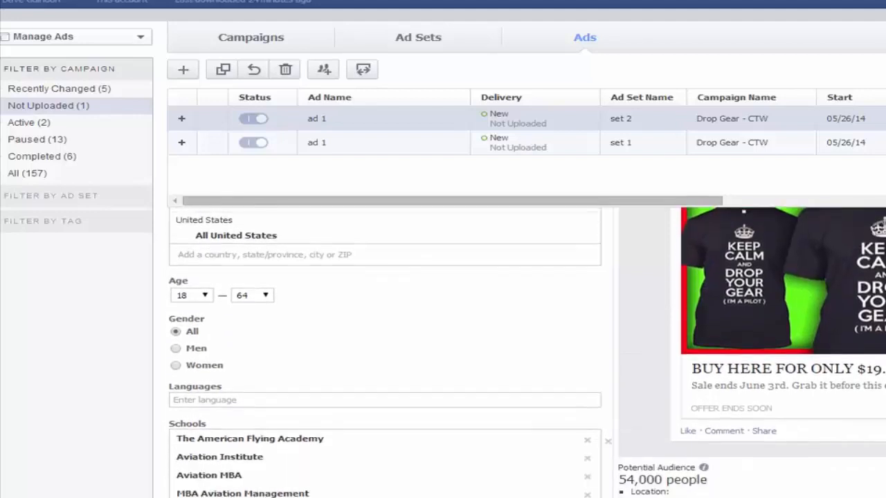
scroll(526, 354, "down", 1)
scroll(526, 353, "up", 1)
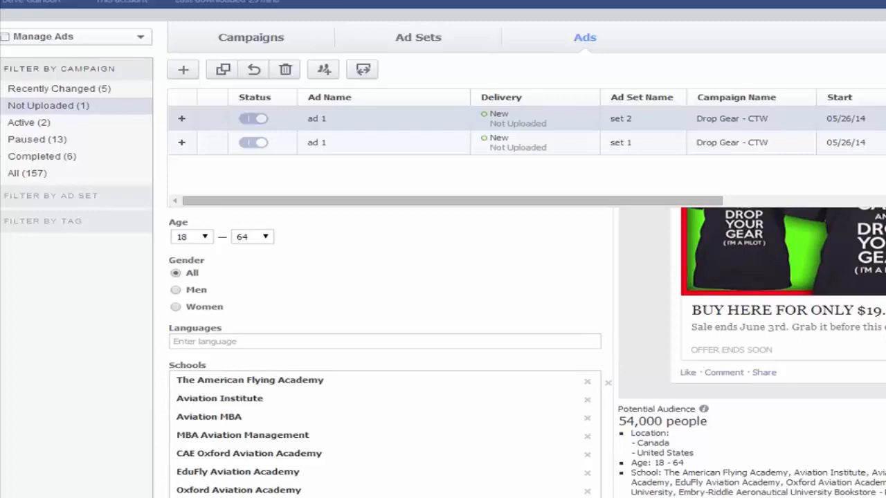
scroll(527, 353, "down", 1)
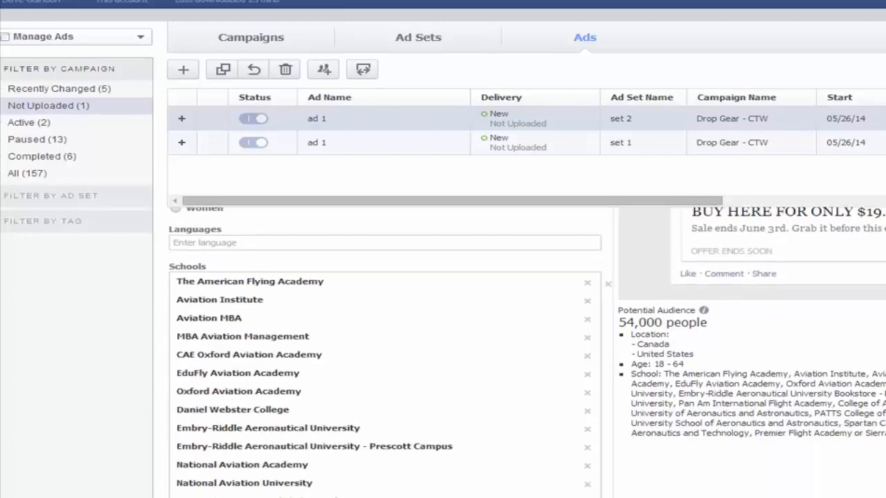
scroll(386, 353, "down", 6)
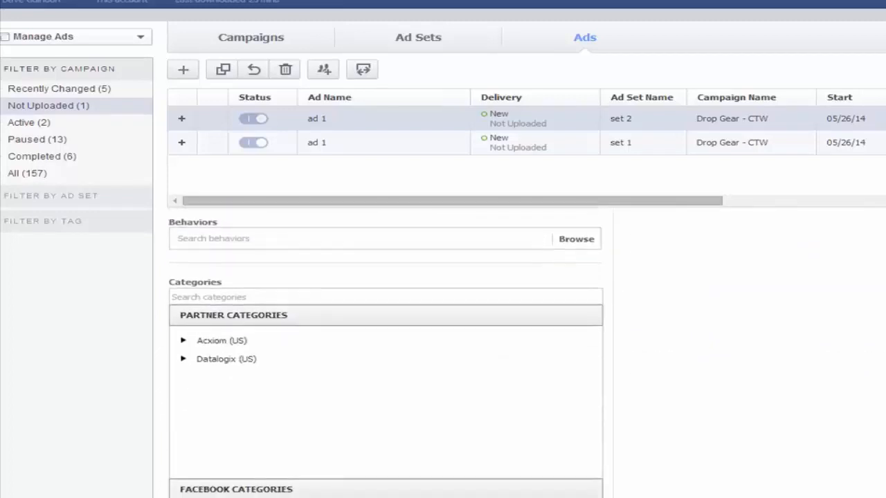
scroll(385, 353, "up", 6)
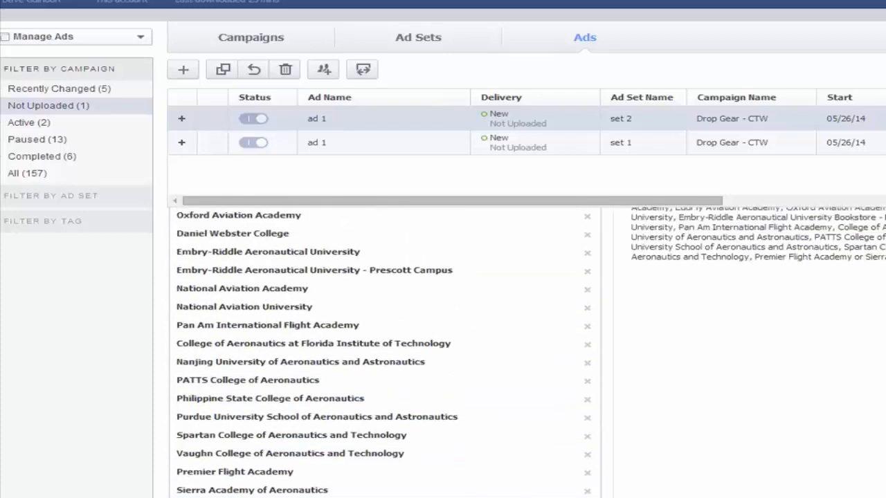
scroll(531, 347, "up", 1)
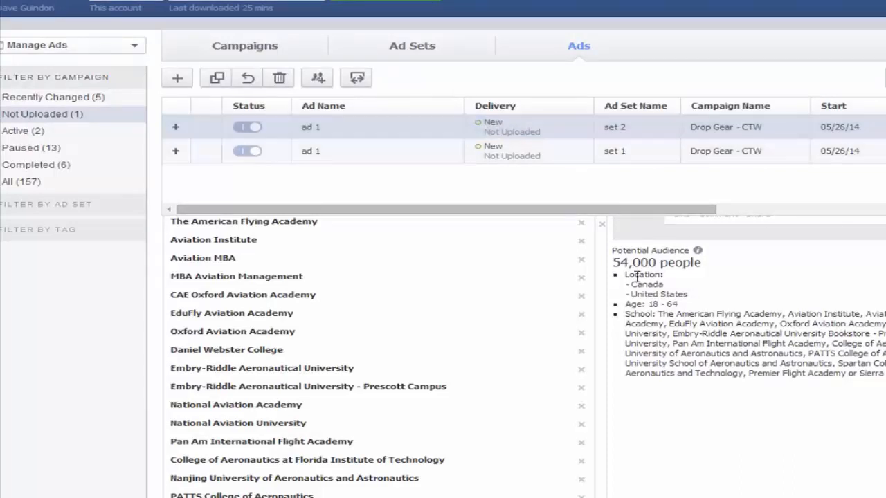
left_click(634, 144)
left_click(631, 134)
scroll(379, 356, "up", 10)
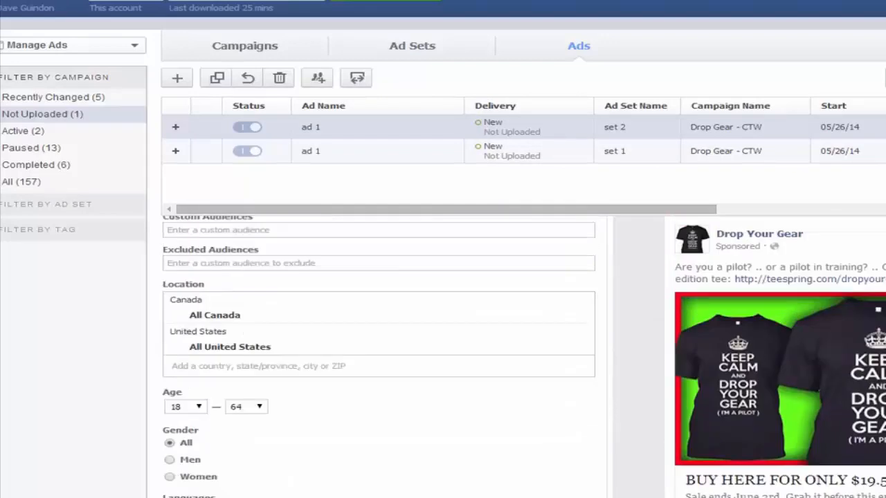
scroll(379, 356, "down", 10)
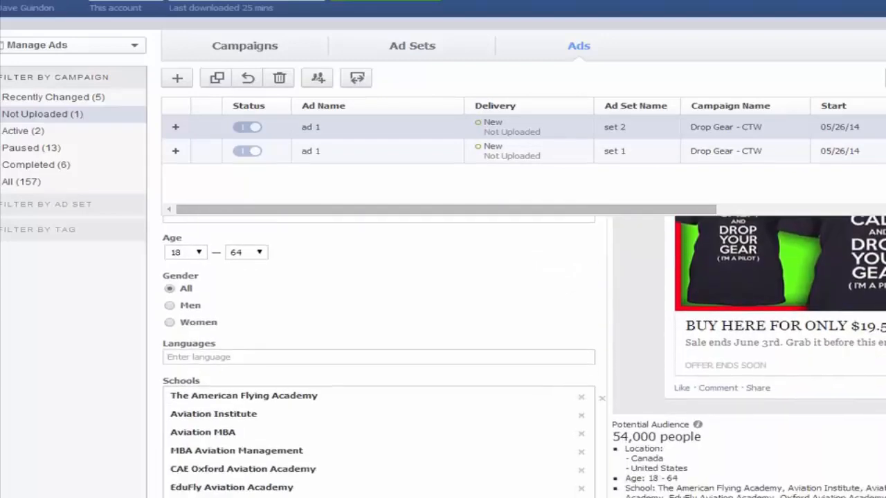
scroll(378, 356, "up", 10)
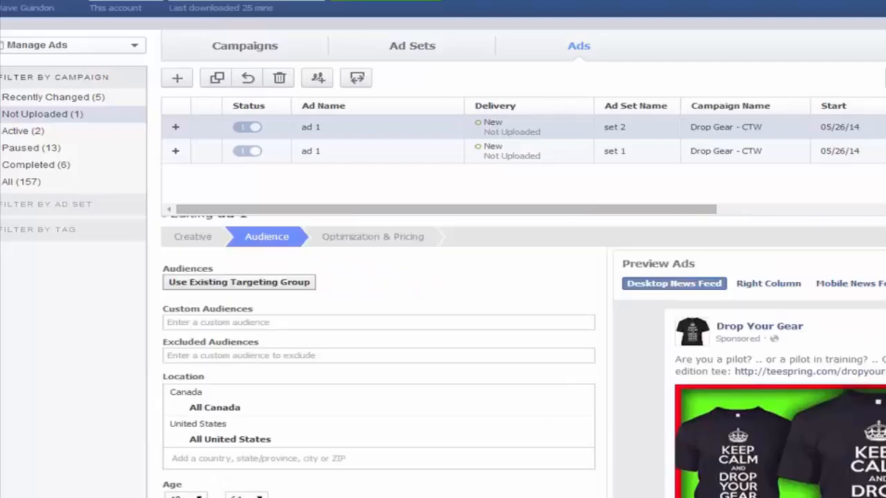
Open the ad's optimization and pricing settings, and switch to Bitly to refresh the Drop Your Gear link's click statistics.
left_click(376, 258)
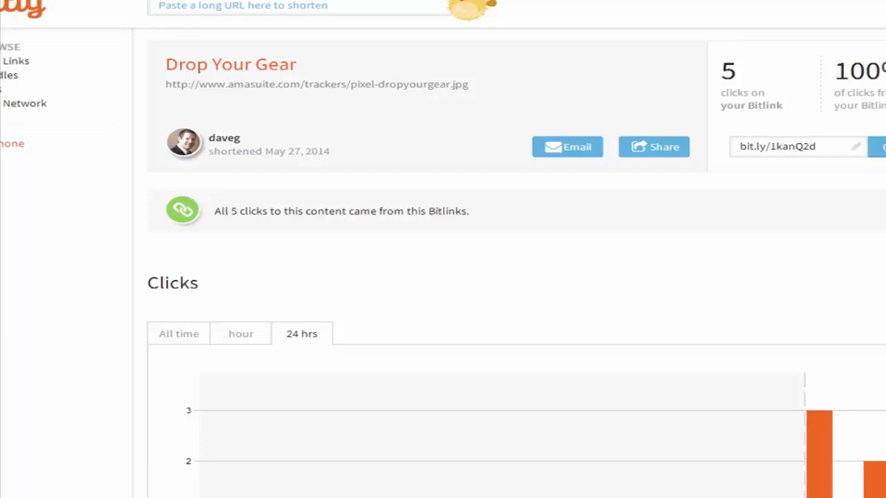
key("F5")
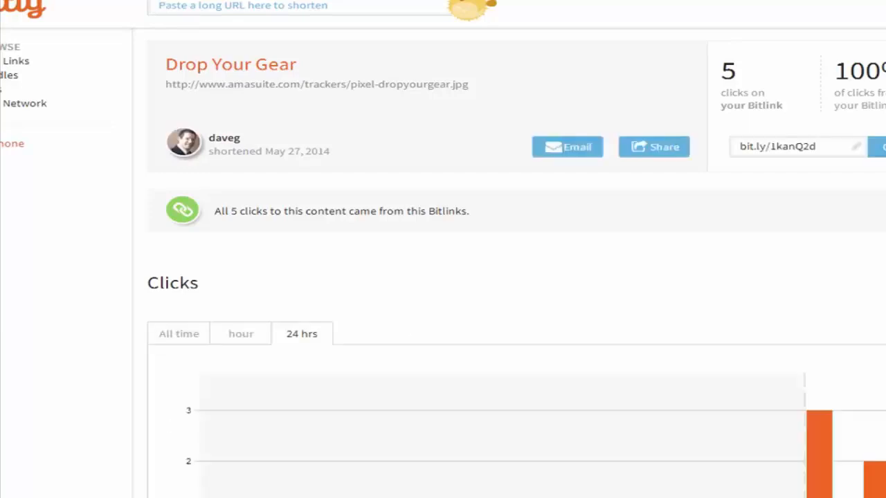
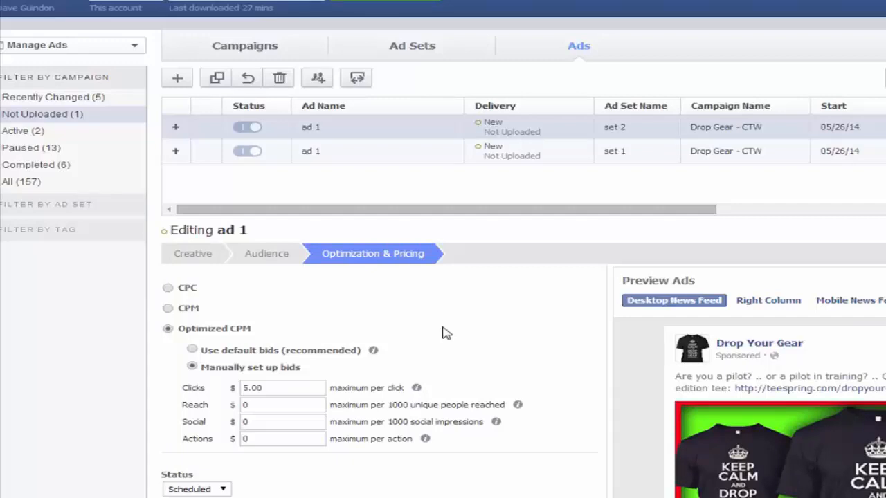
Review the URL tag, conversion pixel and placement of set 2's ad, plus its audience locations, age, gender and schools.
left_click(277, 261)
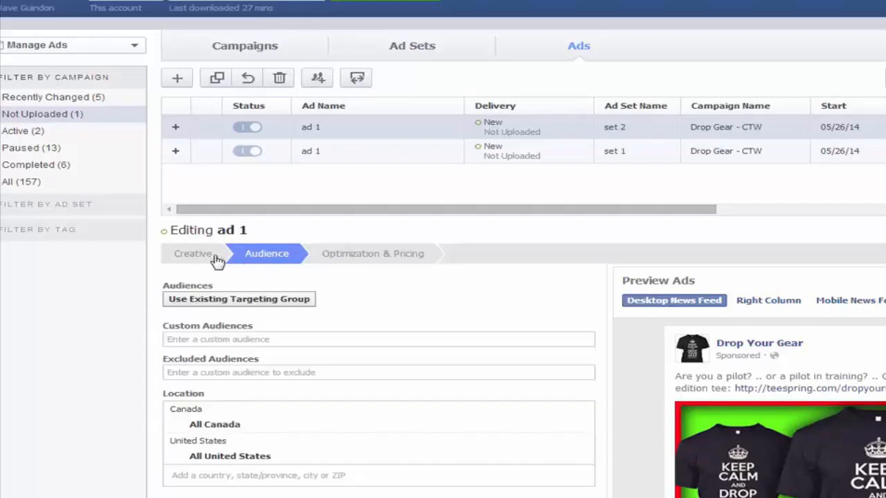
left_click(201, 256)
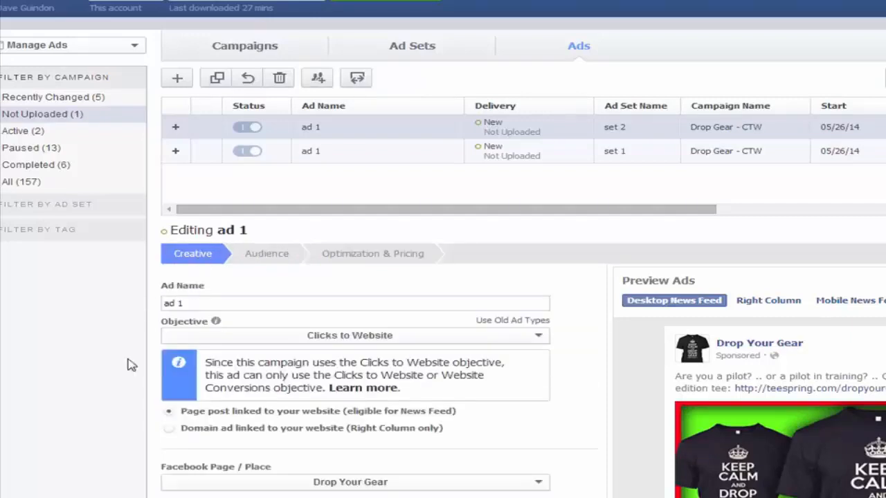
scroll(557, 460, "down", 5)
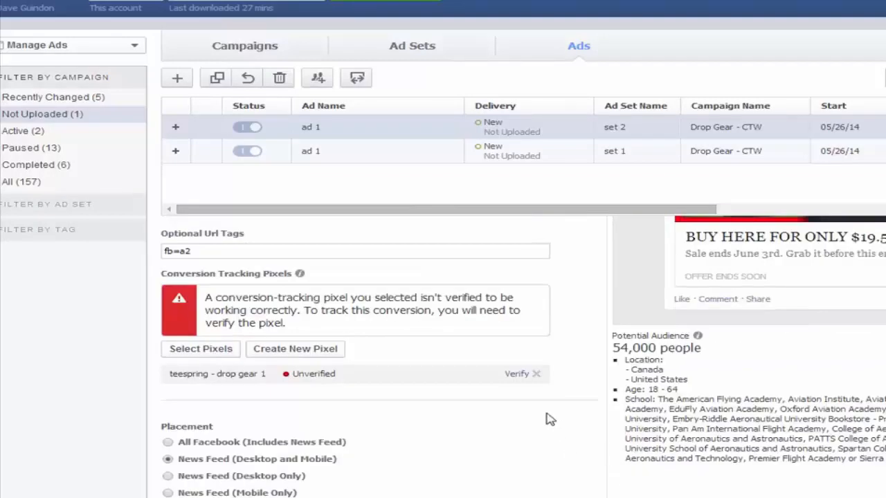
scroll(546, 419, "down", 1)
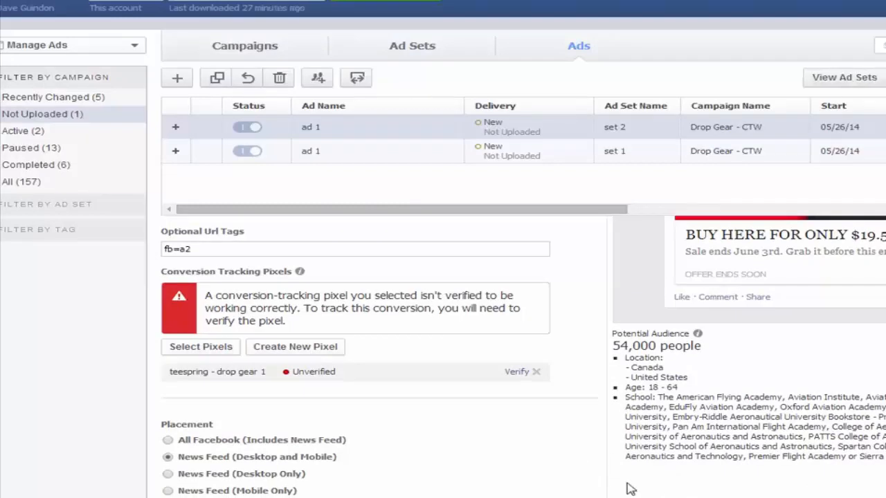
scroll(560, 455, "down", 1)
scroll(562, 461, "up", 6)
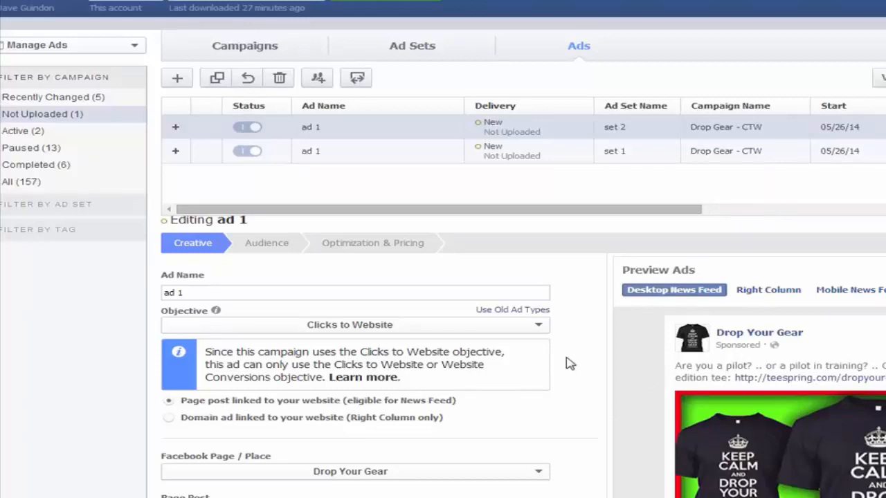
scroll(585, 391, "down", 2)
scroll(585, 391, "up", 2)
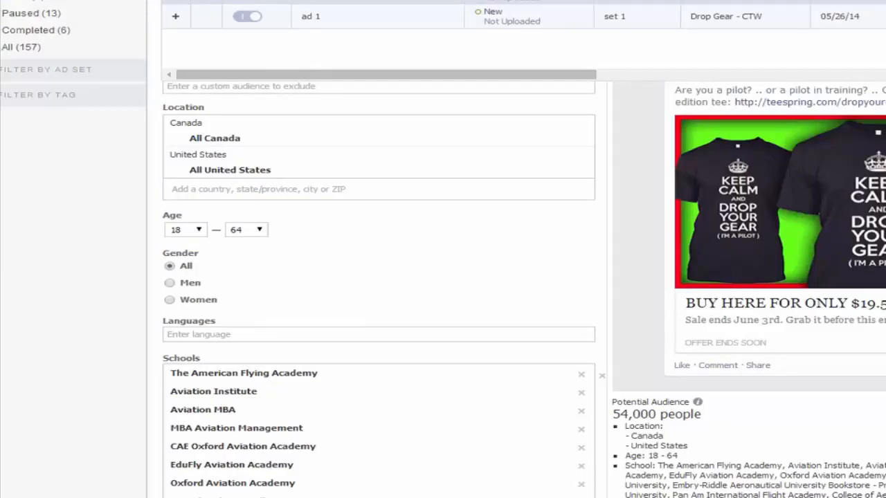
scroll(305, 286, "down", 10)
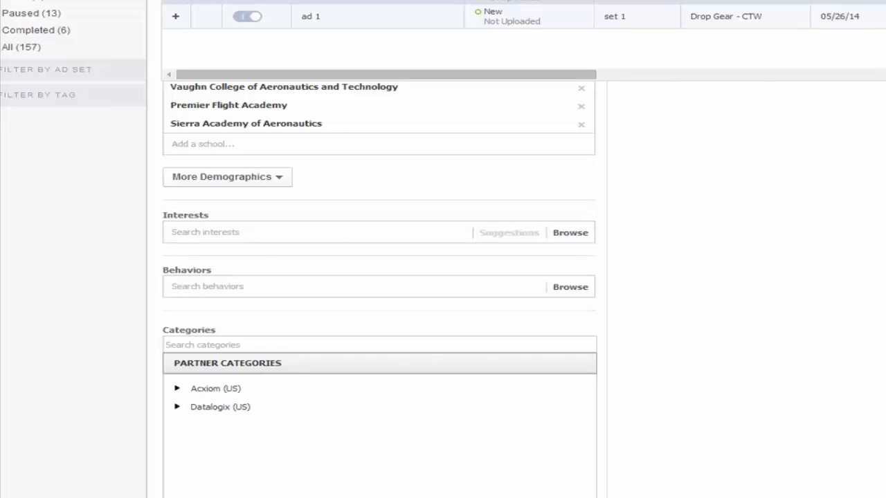
scroll(378, 277, "up", 15)
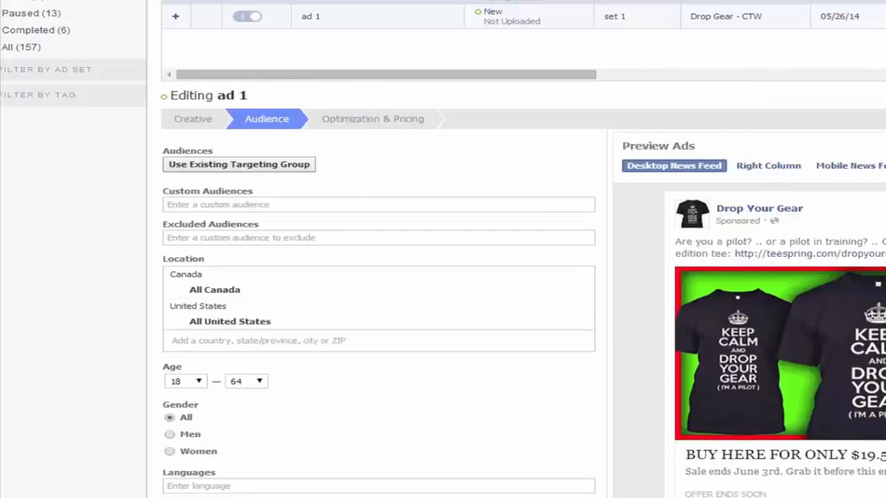
Duplicate ad set 2 within the existing Drop Gear - CTW campaign and name the copy set 3.
scroll(443, 277, "up", 2)
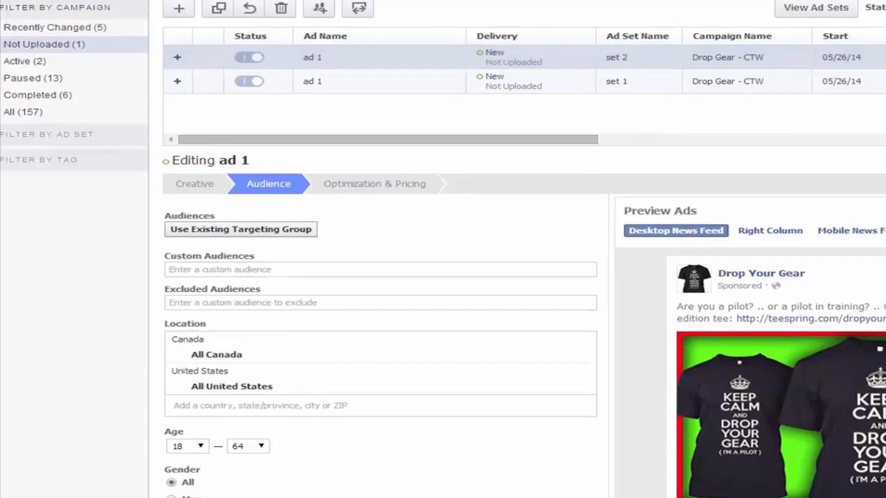
left_click(319, 0)
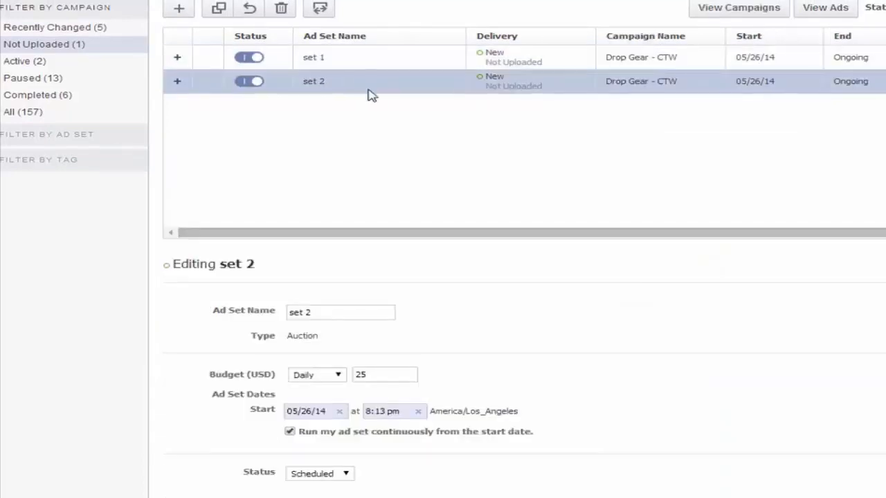
left_click(218, 9)
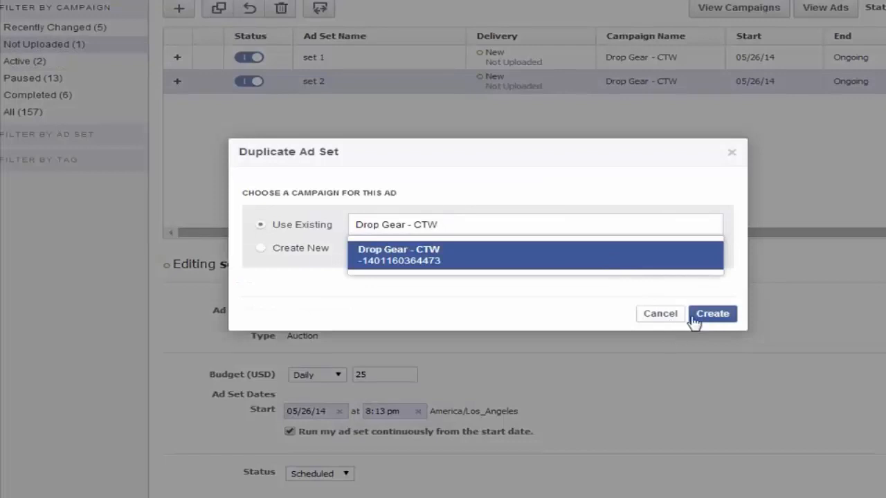
left_click(702, 317)
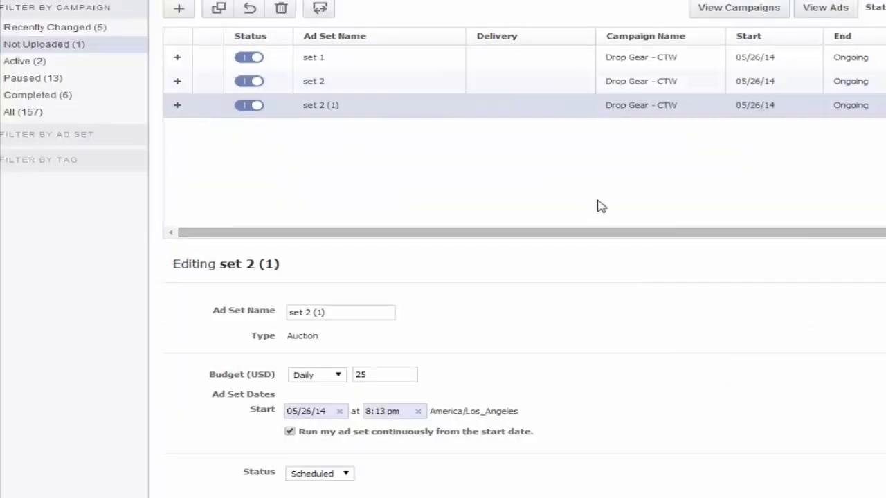
left_click_drag(348, 317, 307, 312)
type("3")
double_click(396, 376)
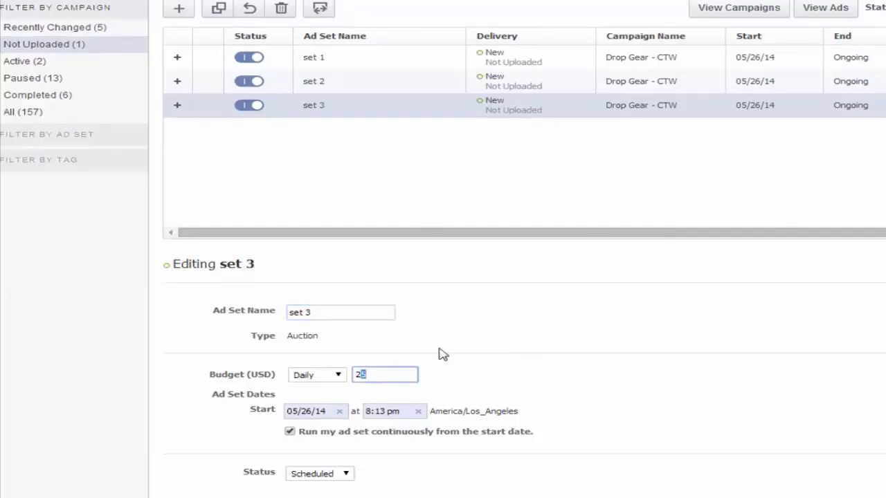
left_click(531, 342)
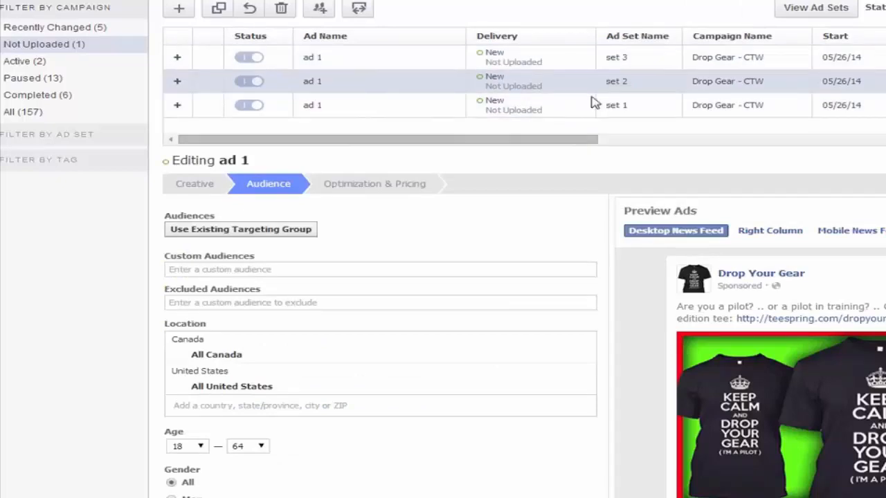
Select set 3's ad and remove the entire list of targeted schools from its audience.
left_click(636, 64)
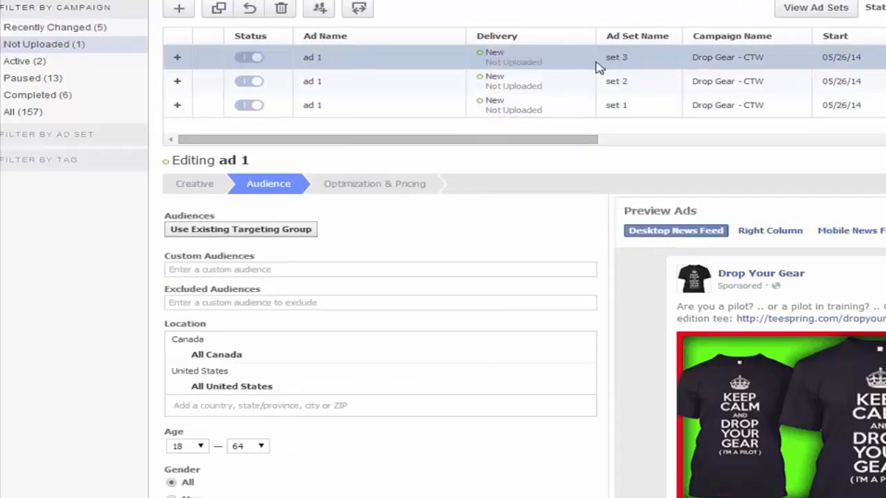
scroll(392, 447, "down", 2)
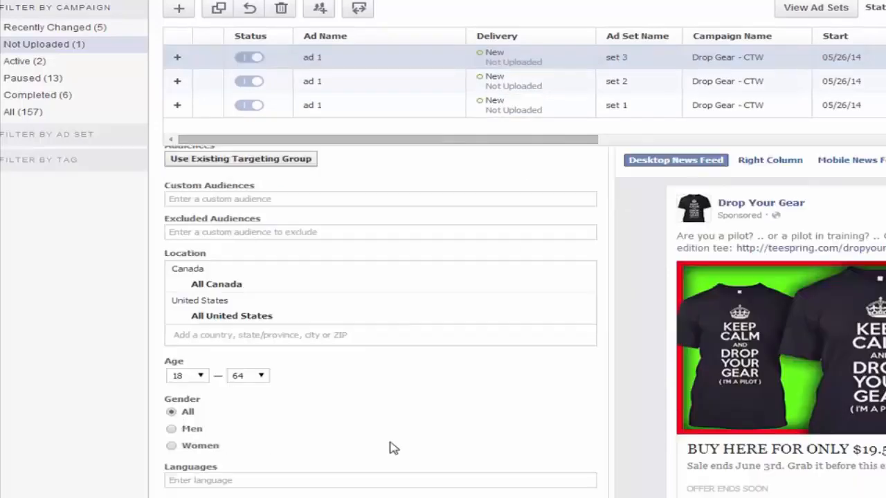
scroll(462, 408, "down", 1)
scroll(462, 409, "down", 1)
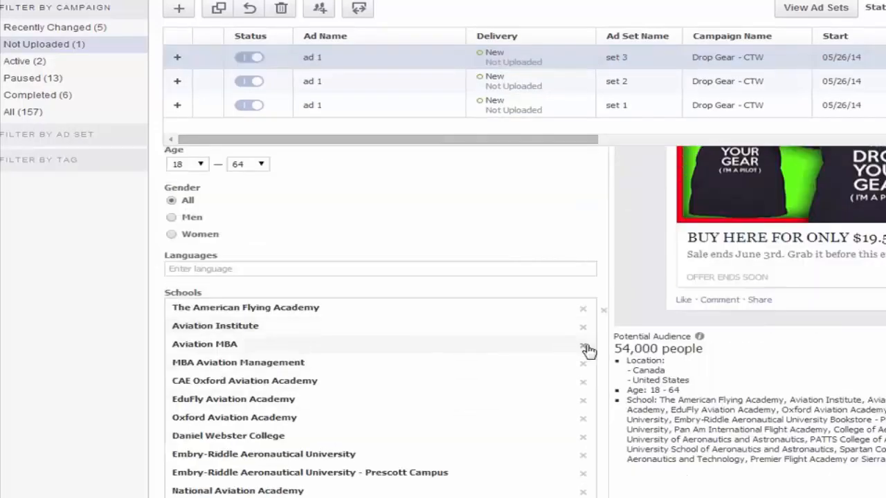
left_click(602, 312)
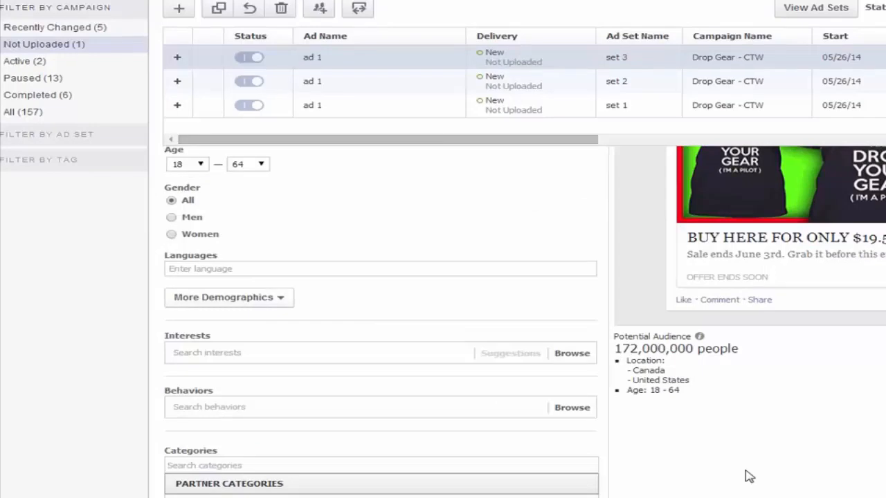
Add the interest Pilot (aircraft) to the audience of set 3's ad.
scroll(734, 463, "down", 1)
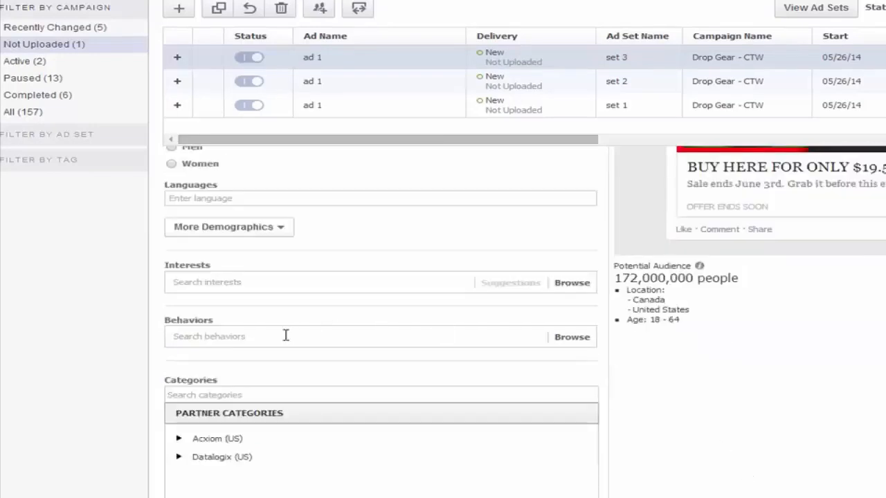
scroll(837, 377, "up", 3)
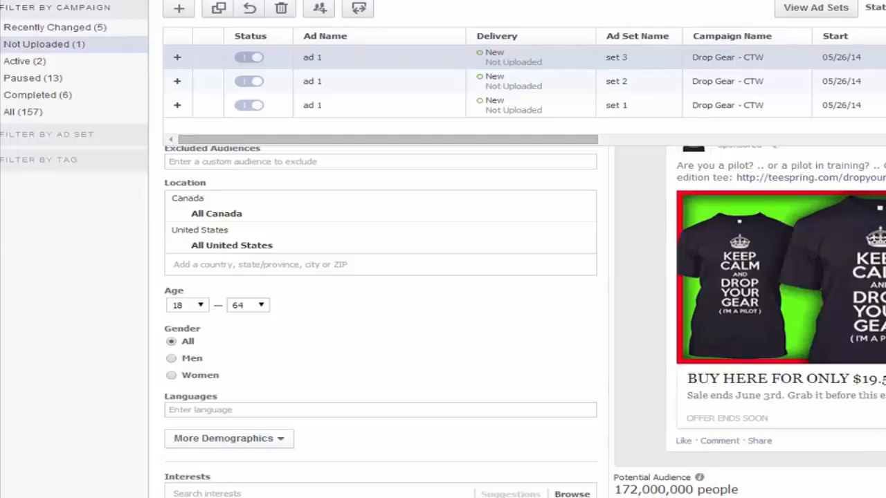
scroll(524, 322, "right", 2)
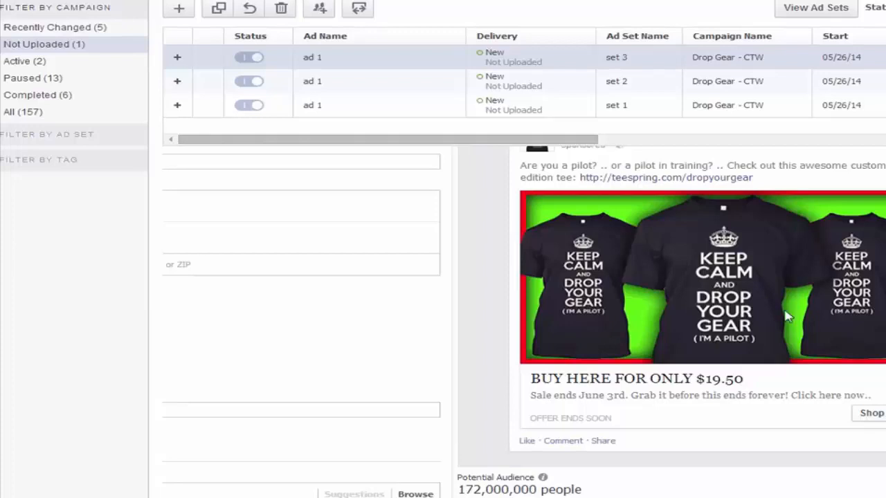
left_click_drag(664, 497, 553, 497)
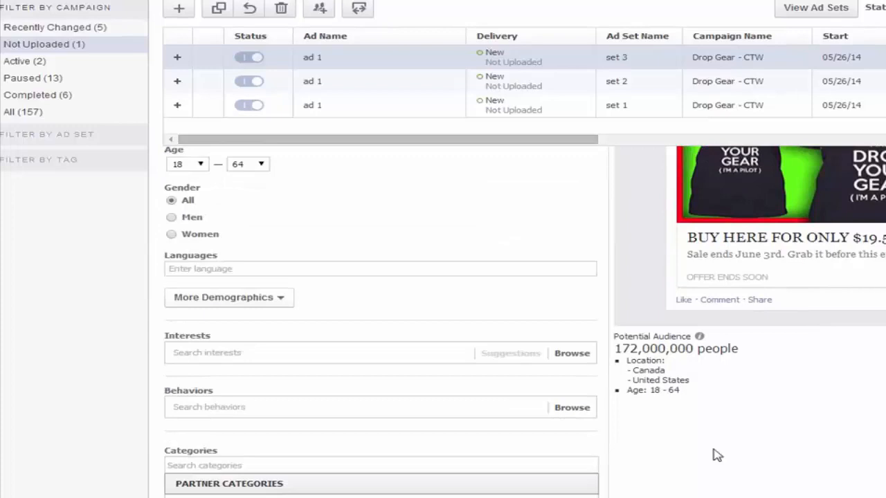
scroll(297, 284, "down", 1)
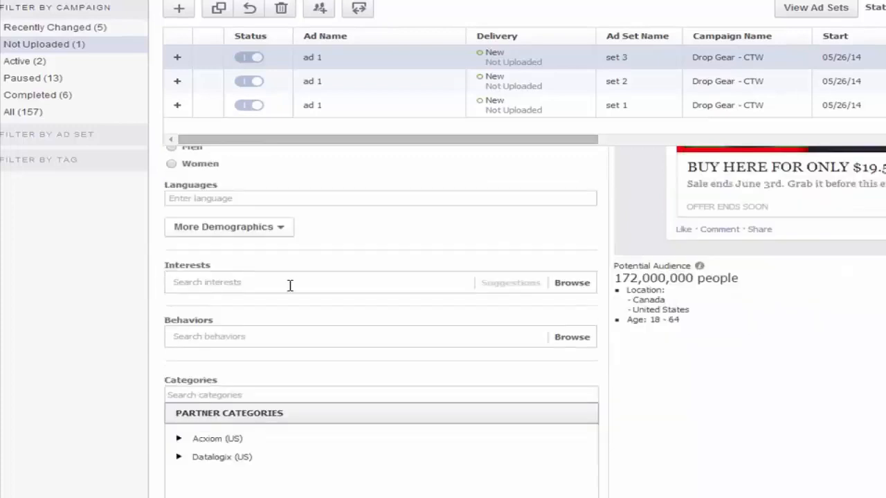
left_click(290, 286)
type("pilot")
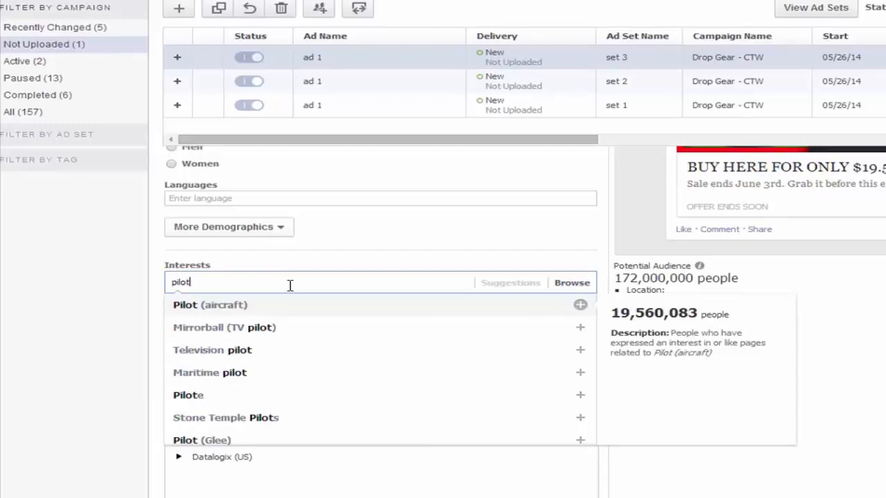
left_click(203, 307)
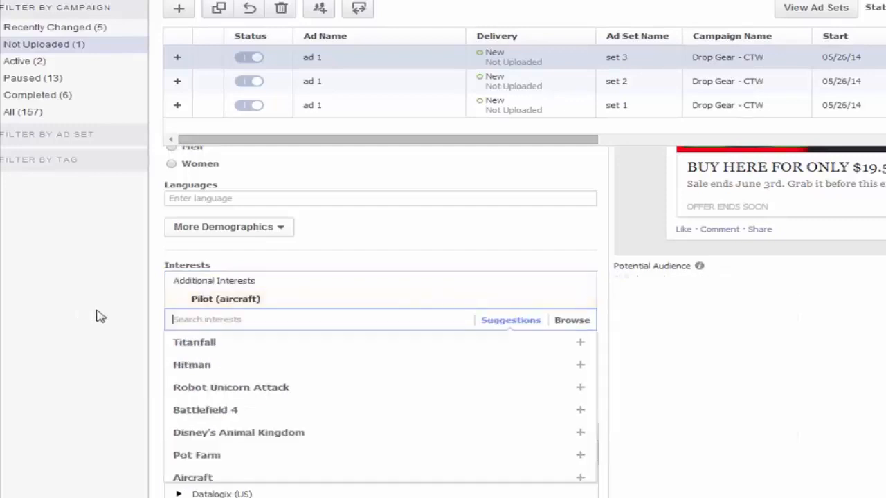
left_click(864, 340)
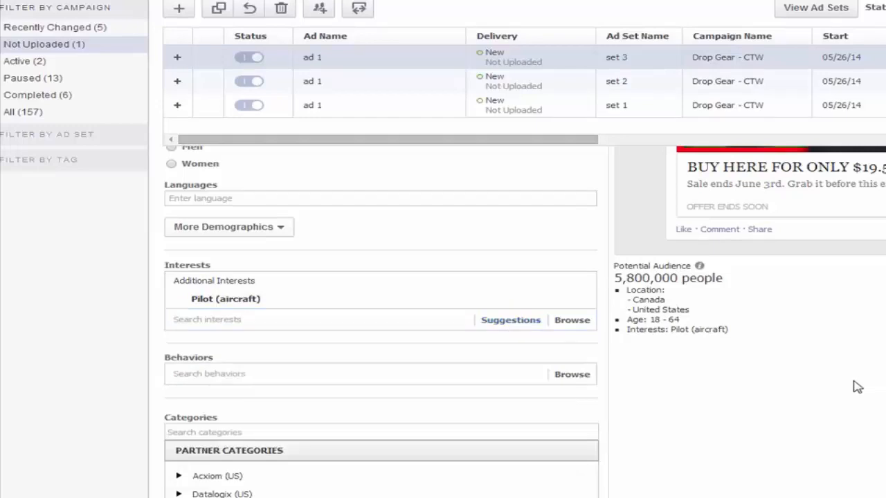
Browse the behavior categories, examining the Digital activities options such as the Online spenders groups and their descriptions.
scroll(857, 387, "down", 1)
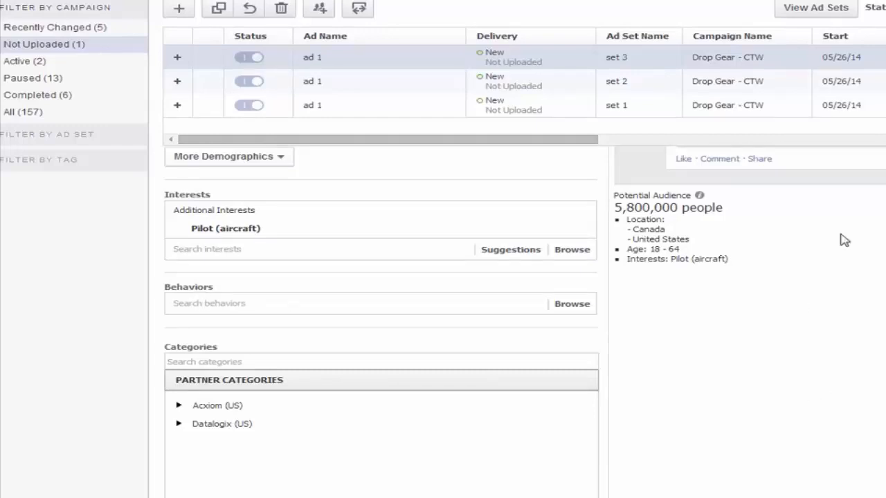
left_click(214, 303)
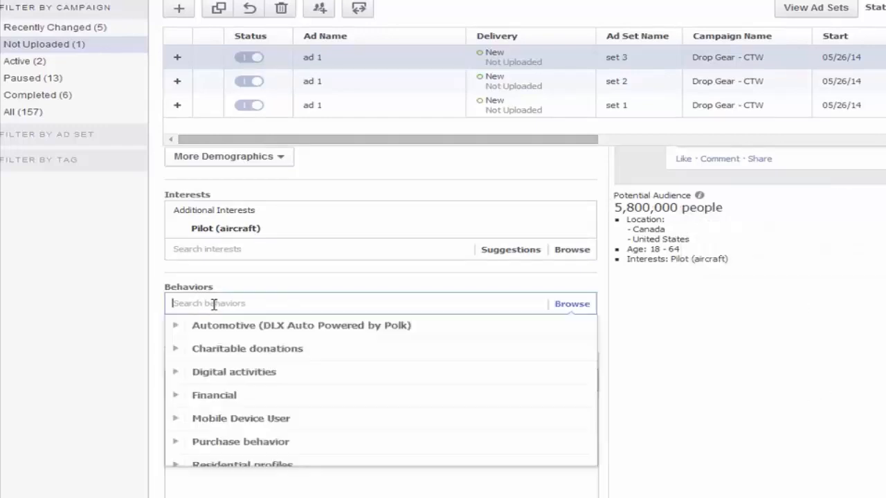
left_click(178, 373)
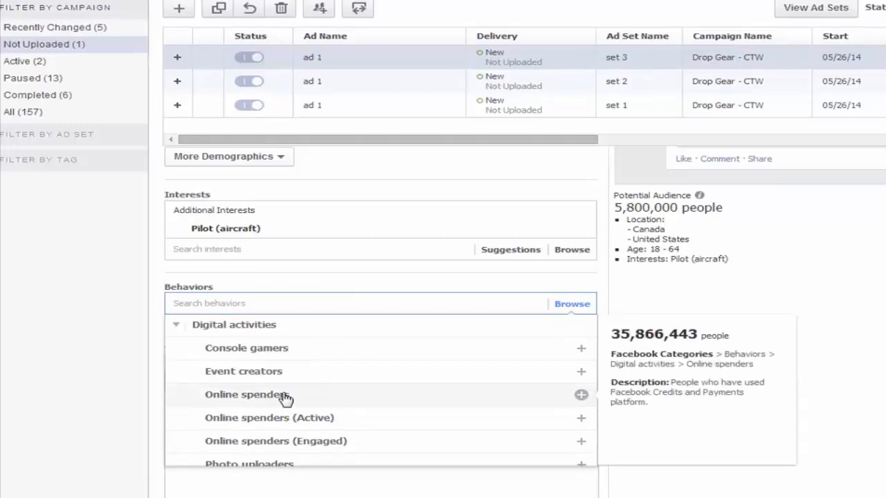
left_click(193, 330)
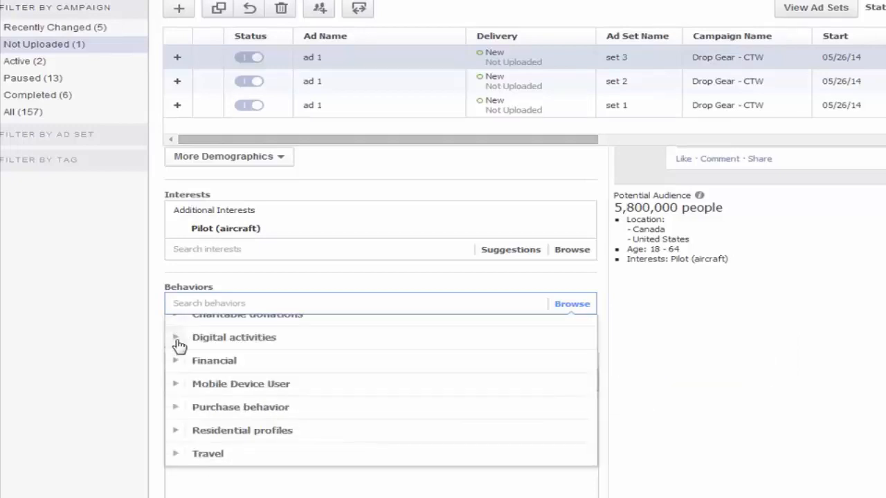
left_click(177, 342)
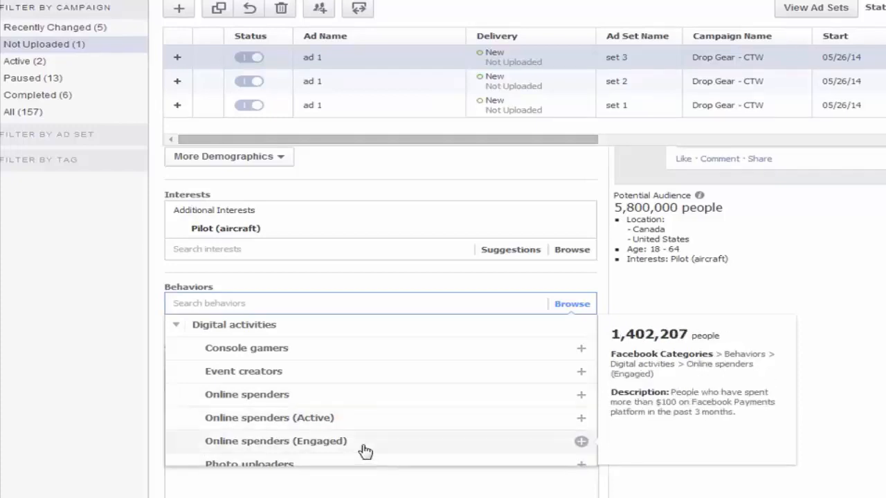
scroll(267, 417, "down", 1)
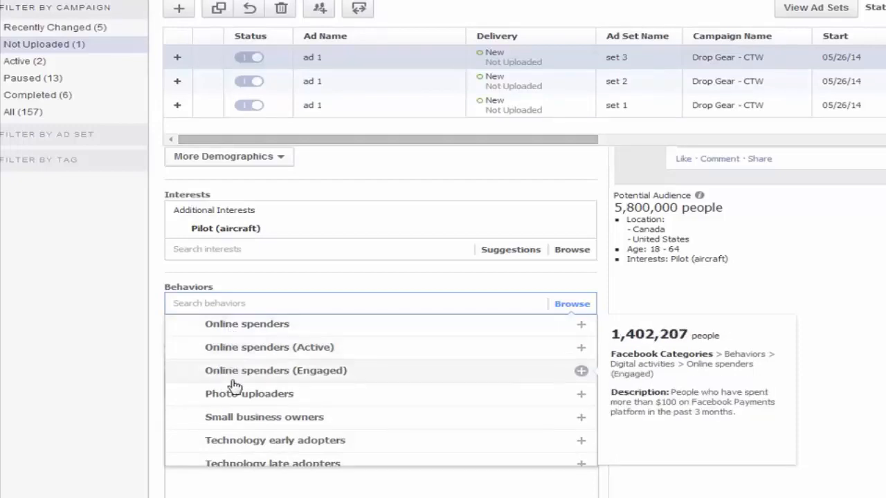
scroll(234, 385, "down", 2)
scroll(241, 393, "up", 4)
left_click(177, 326)
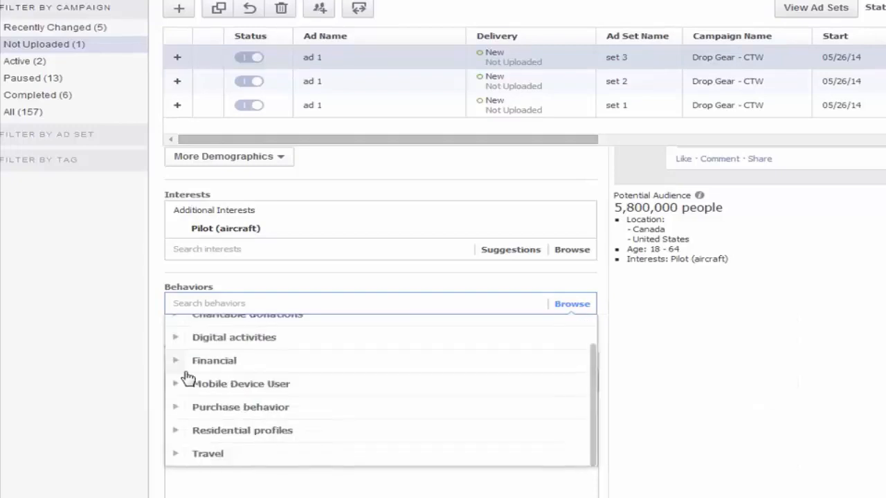
scroll(174, 369, "up", 2)
scroll(173, 370, "down", 2)
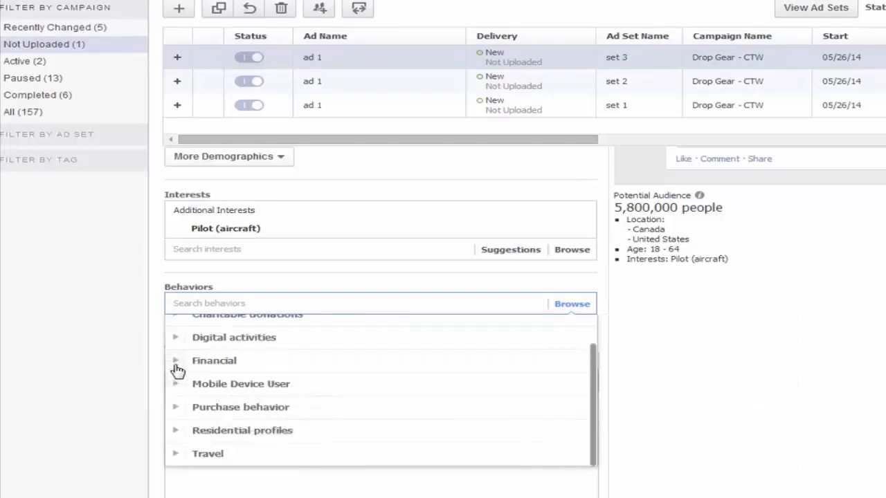
Try targeting the Online buyers behavior from Purchase behavior > Purchase habits in set 3's ad.
left_click(176, 408)
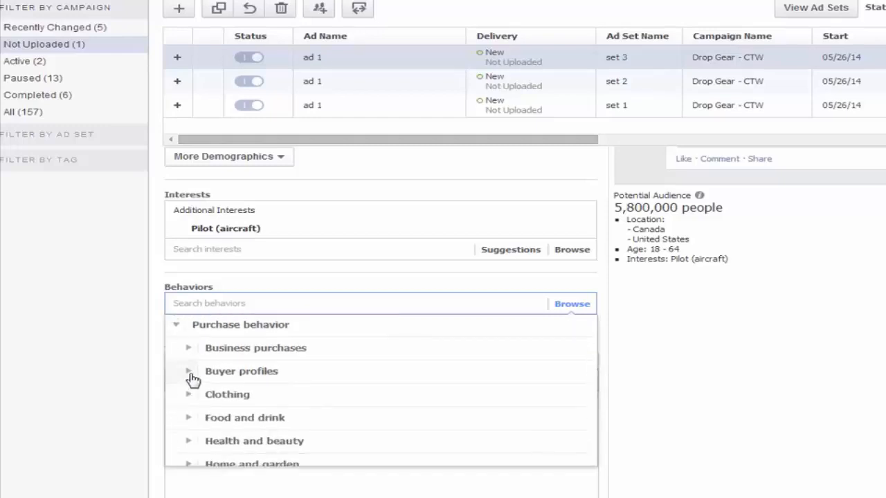
left_click(189, 350)
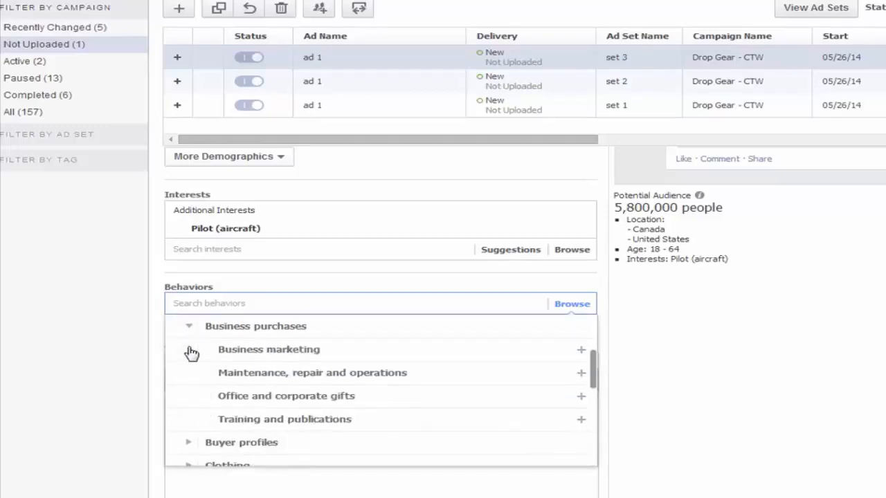
left_click(189, 326)
scroll(188, 381, "down", 3)
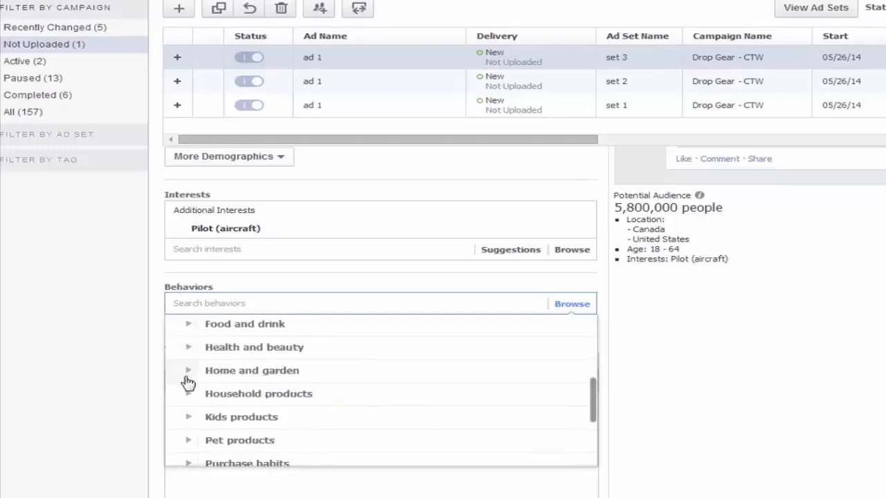
left_click(188, 393)
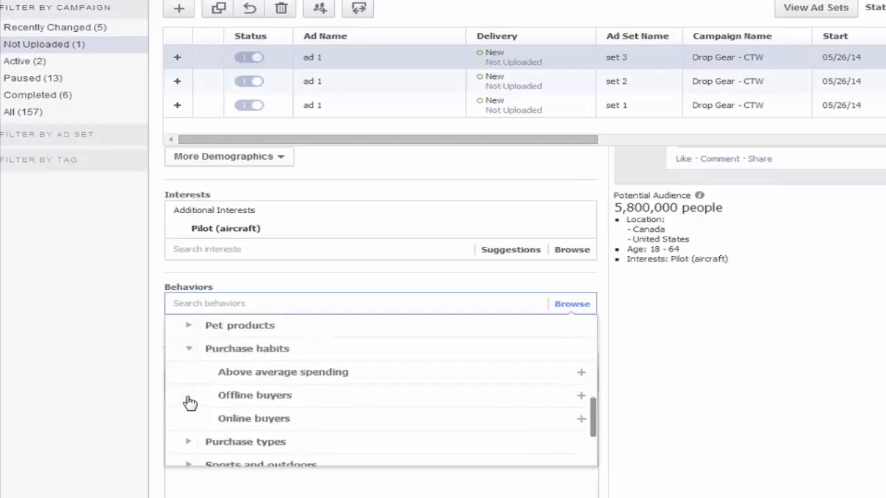
mouse_move(319, 392)
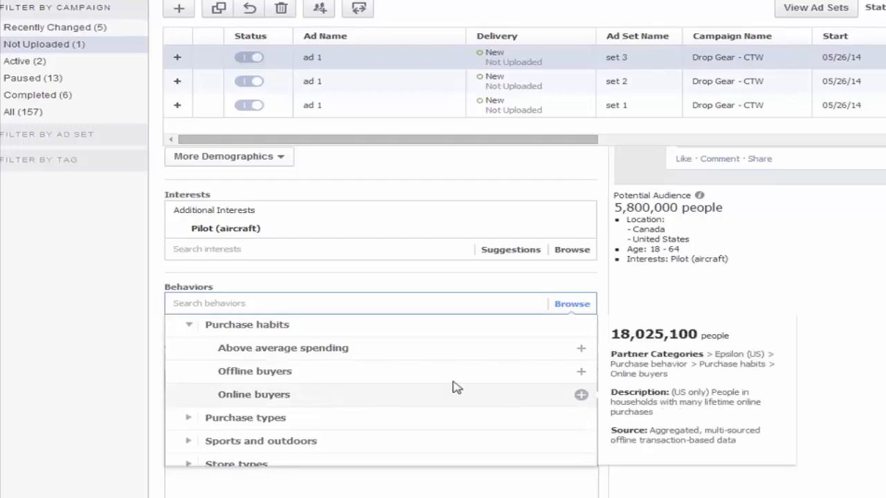
left_click(580, 396)
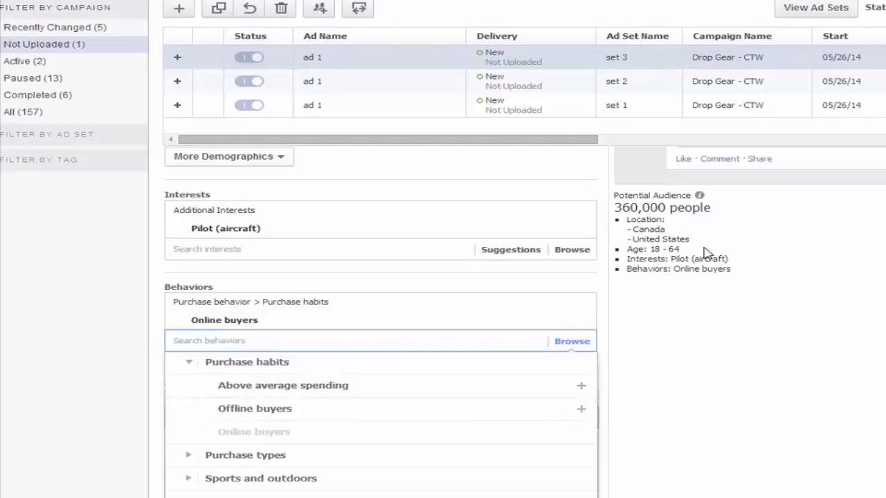
Review the Online buyers behavior's details and remove it from the ad's audience.
mouse_move(535, 442)
mouse_move(332, 428)
mouse_move(215, 429)
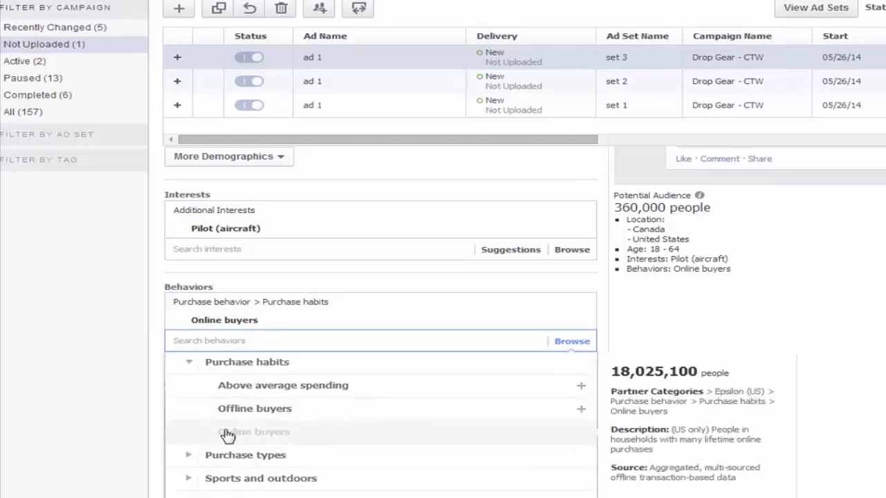
left_click(229, 436)
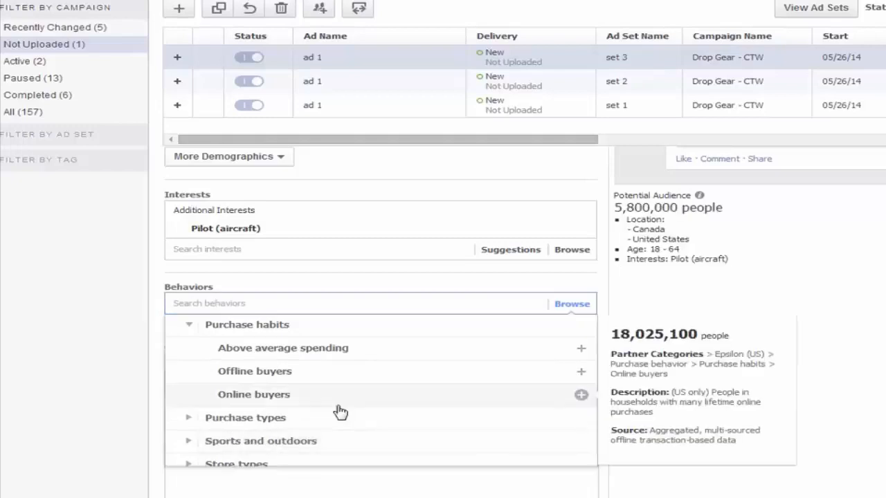
Try targeting the Men's apparel and Women's apparel behaviors from Purchase behavior > Purchase types in set 3's ad.
left_click(190, 421)
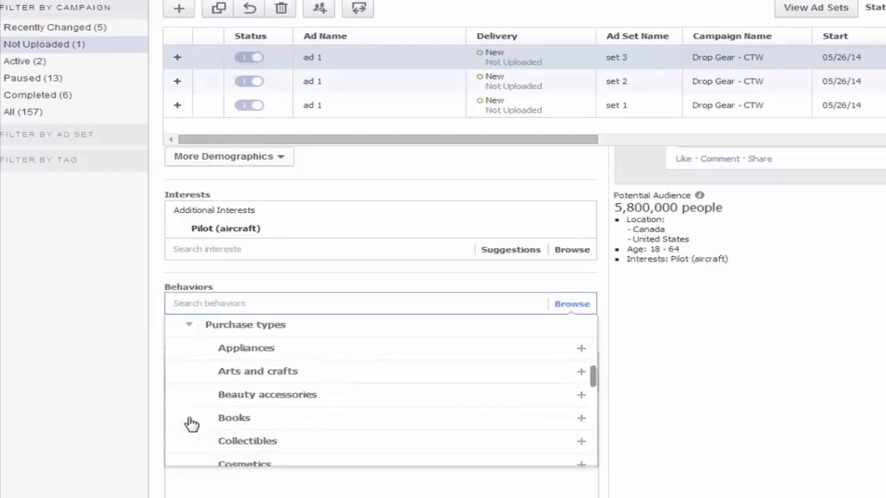
scroll(231, 423, "down", 3)
mouse_move(260, 376)
scroll(289, 393, "down", 2)
left_click(289, 393)
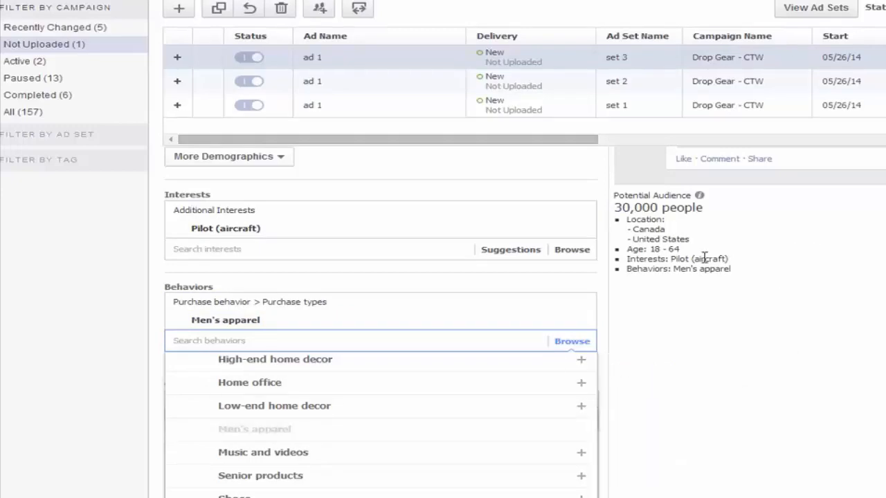
mouse_move(286, 435)
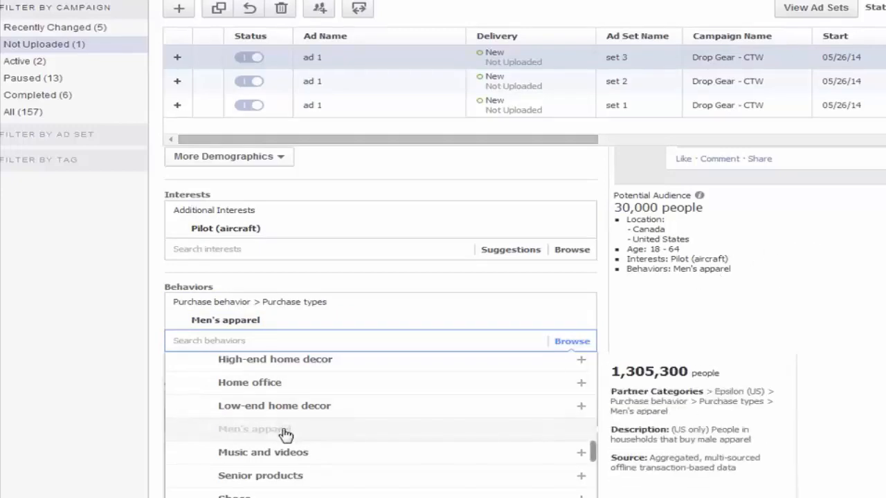
scroll(286, 436, "down", 3)
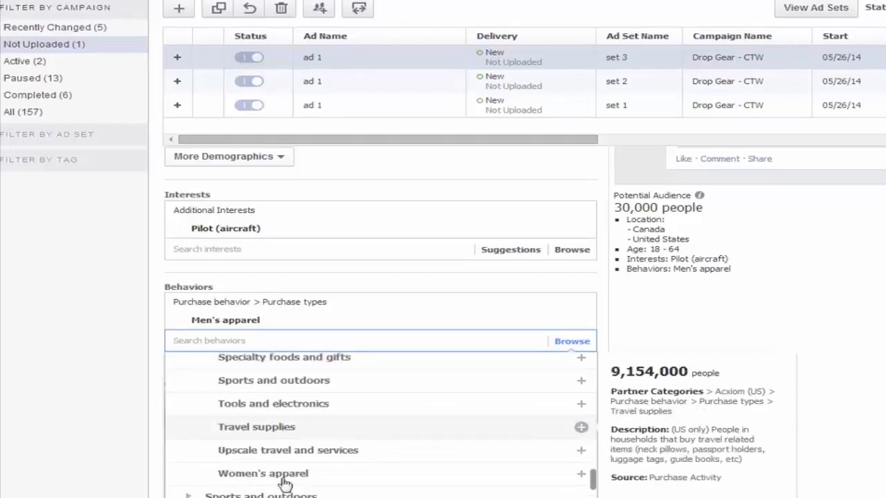
left_click(280, 475)
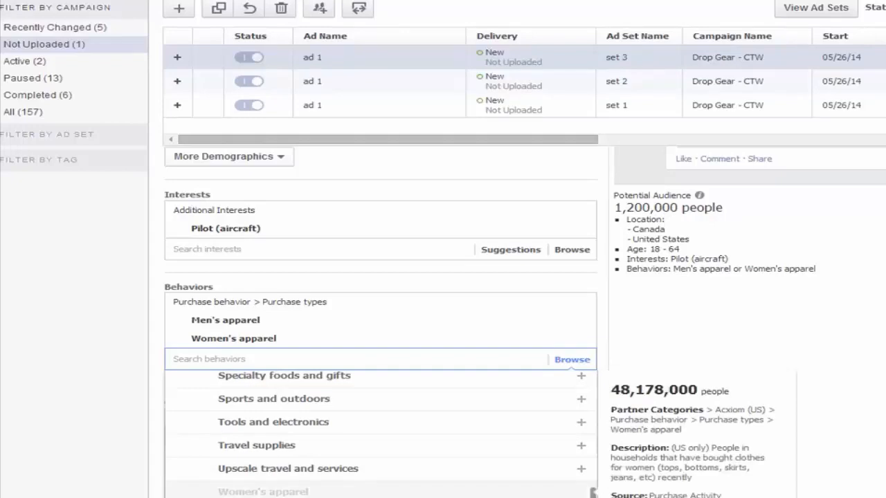
Remove the Women's apparel and Men's apparel behaviors from the audience of set 3's ad.
left_click(252, 492)
scroll(332, 443, "up", 3)
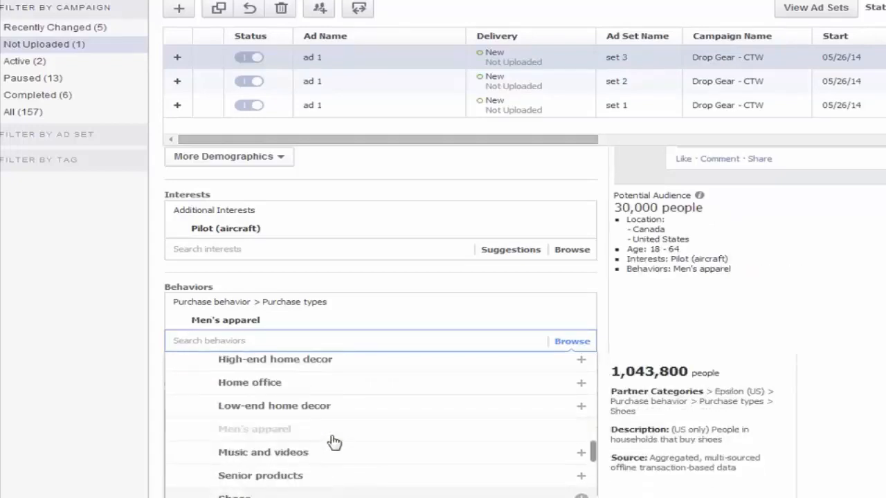
left_click(272, 435)
scroll(210, 449, "up", 6)
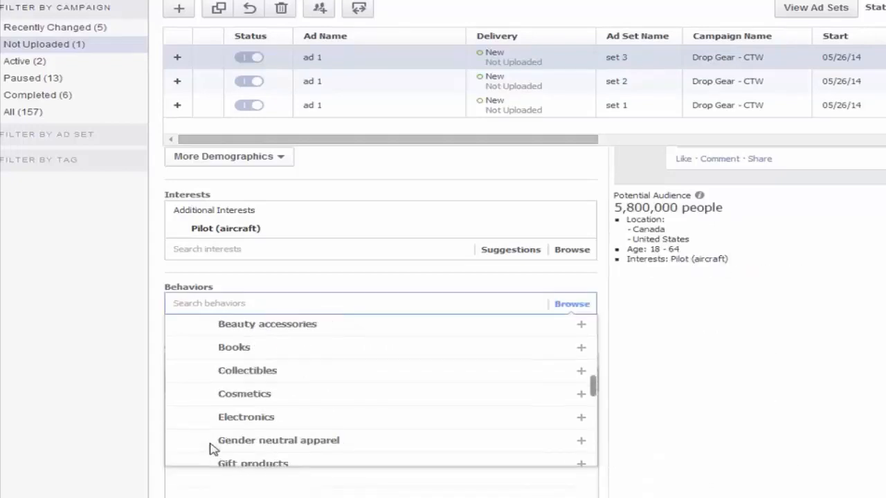
Look through the Sports and outdoors and Purchase types options under Purchase behavior, checking their descriptions.
left_click(188, 325)
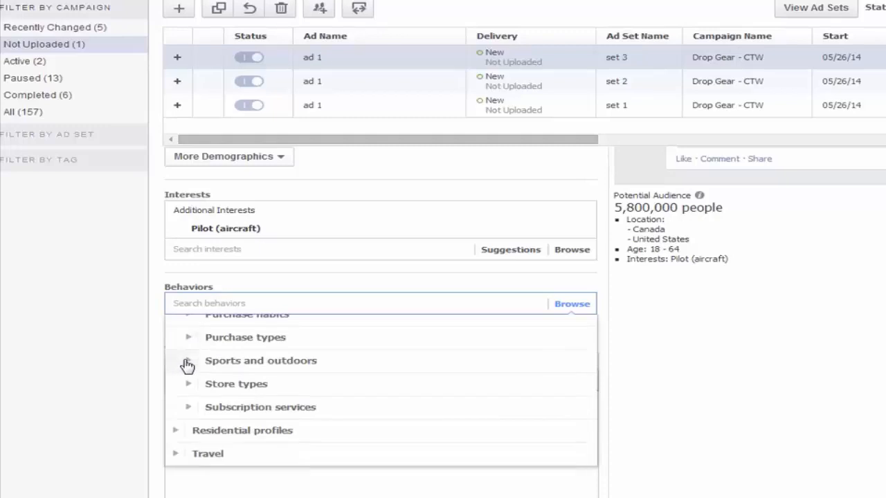
left_click(187, 363)
scroll(263, 443, "down", 4)
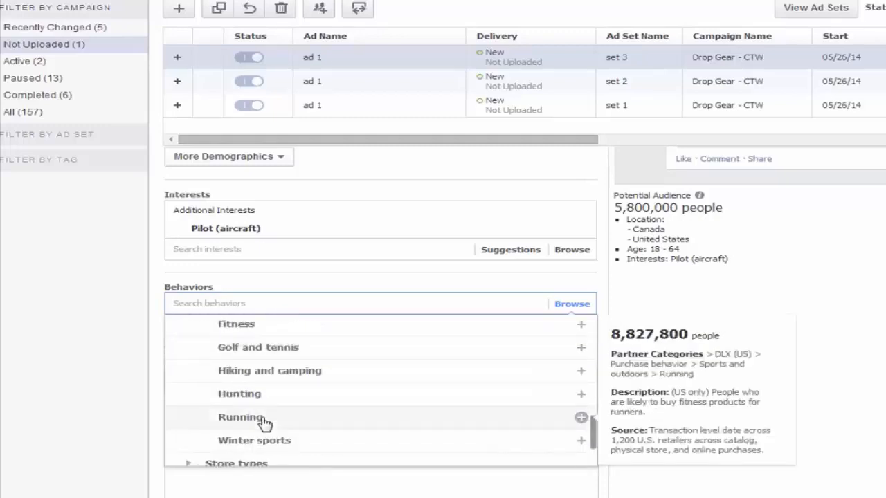
scroll(270, 388, "up", 3)
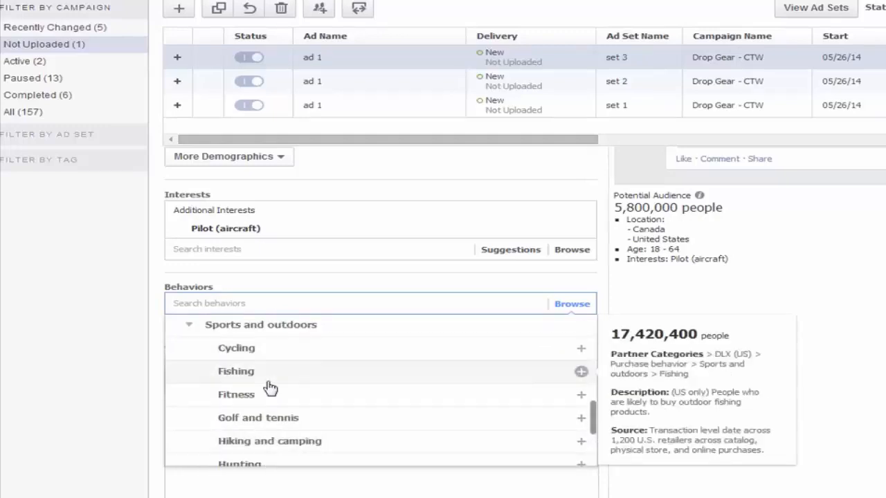
left_click(191, 328)
scroll(188, 381, "up", 1)
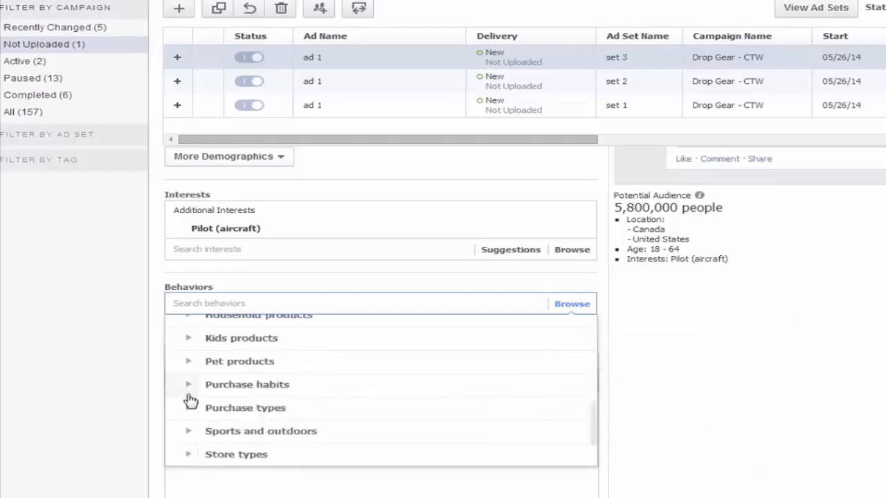
left_click(188, 409)
scroll(270, 374, "down", 5)
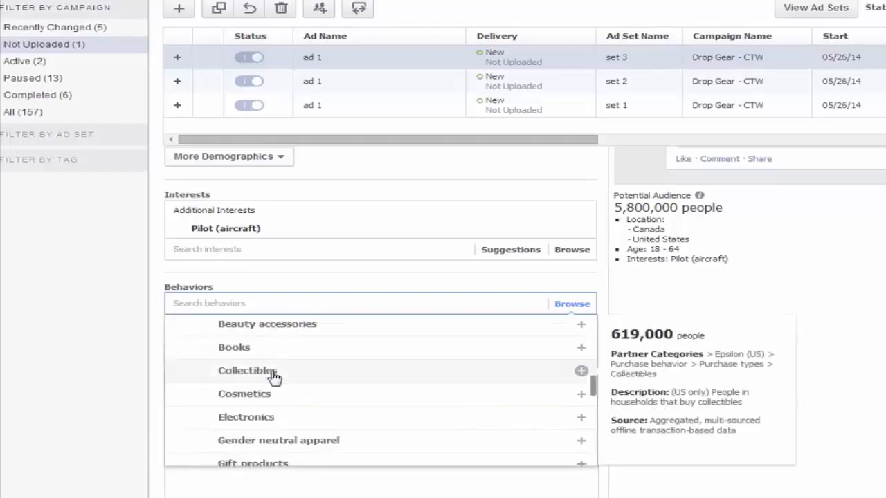
scroll(275, 381, "down", 1)
scroll(277, 380, "up", 6)
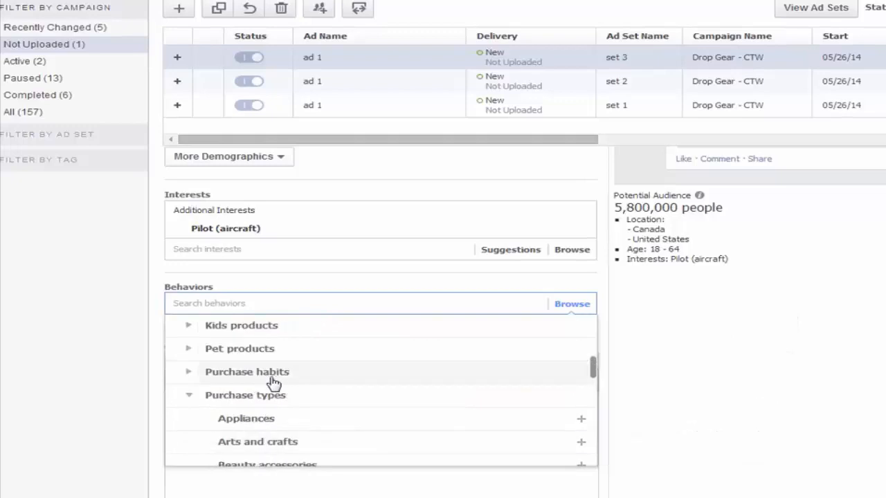
left_click(188, 402)
scroll(241, 399, "up", 4)
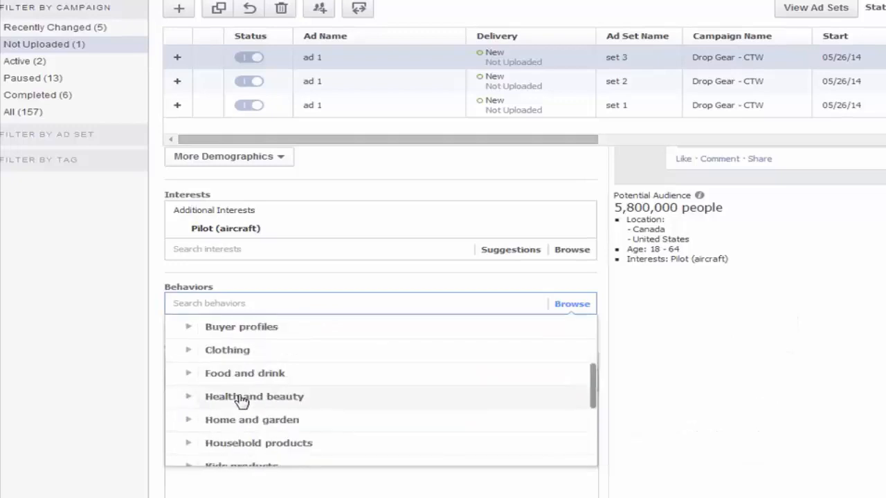
Examine the Buyer profiles options such as Shoppers and Sportsmen, and the Men's options under Clothing.
left_click(189, 398)
scroll(311, 389, "down", 1)
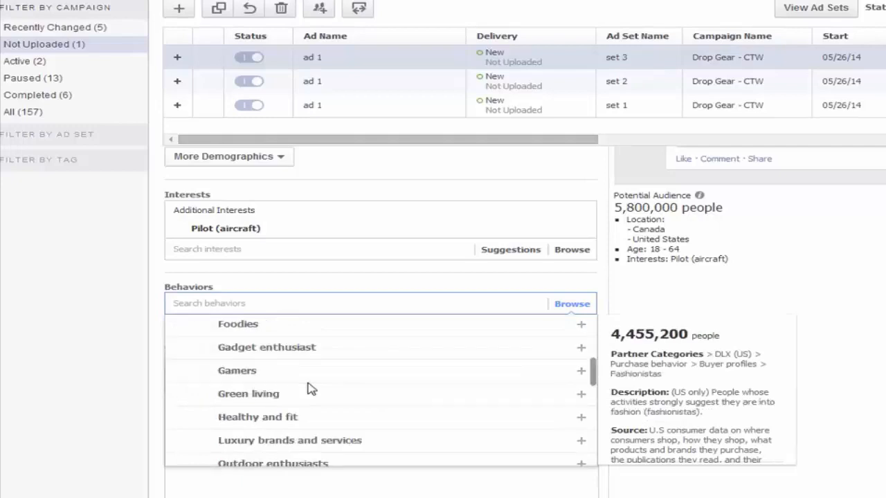
scroll(311, 389, "down", 1)
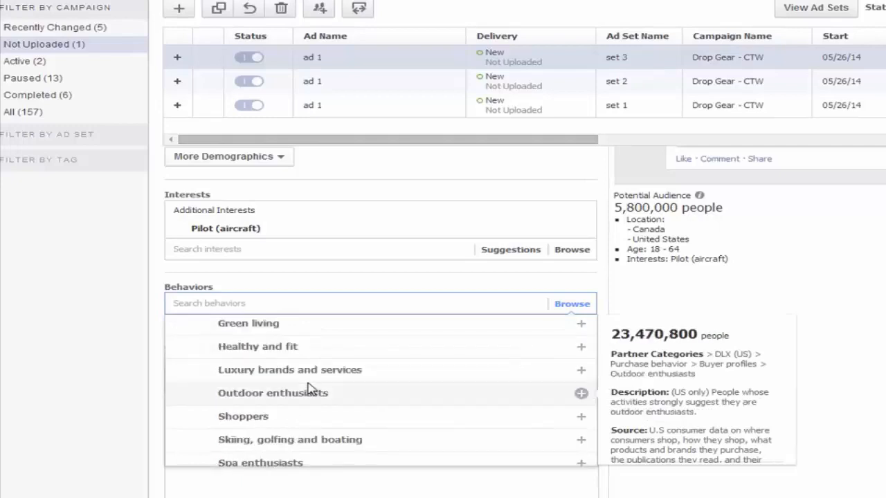
mouse_move(326, 420)
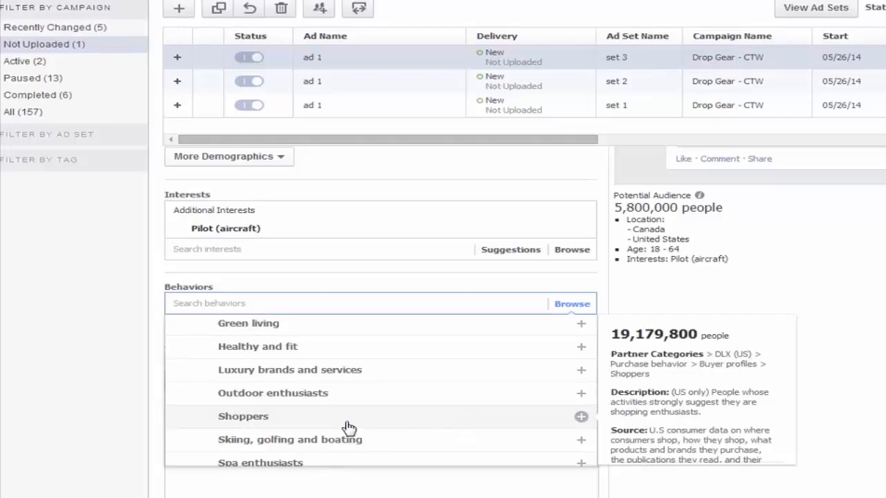
scroll(346, 425, "down", 1)
mouse_move(374, 427)
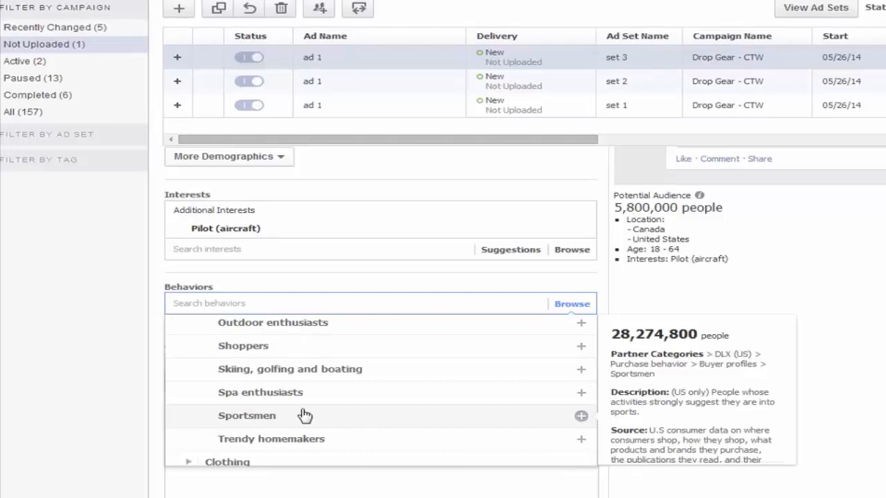
scroll(290, 419, "down", 1)
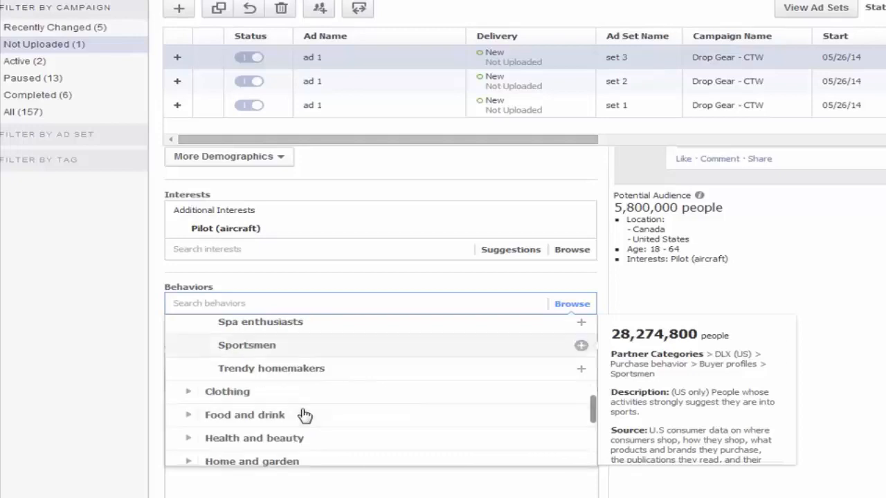
left_click(189, 392)
scroll(194, 394, "down", 2)
scroll(194, 393, "up", 1)
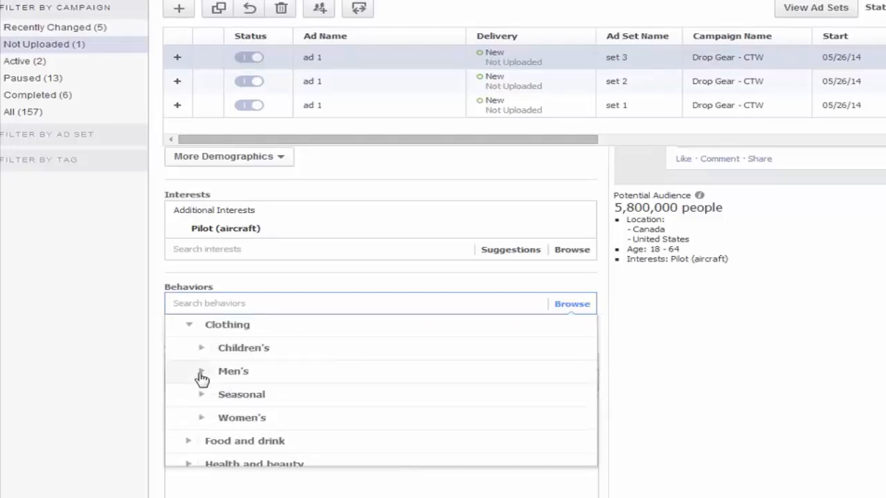
left_click(201, 371)
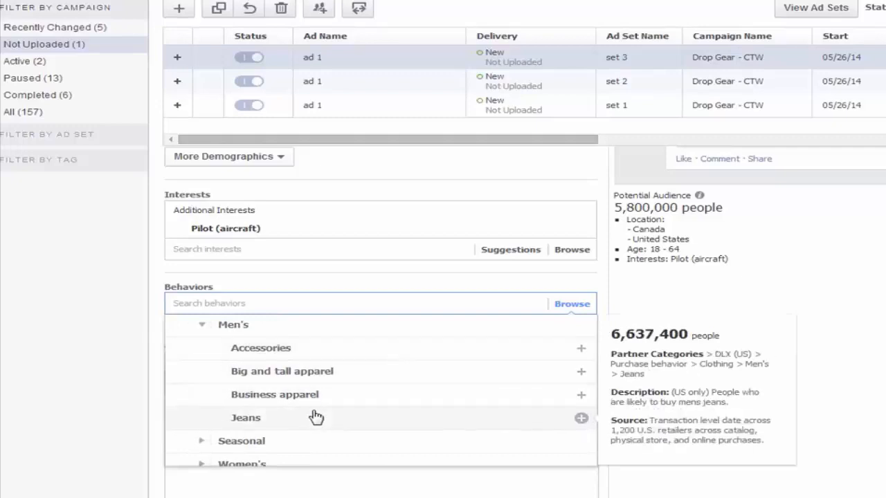
left_click(200, 325)
scroll(193, 364, "up", 2)
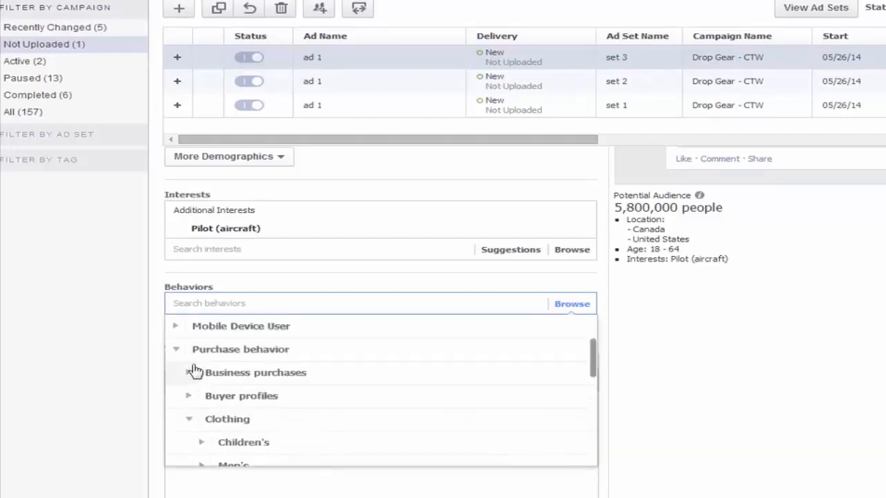
Target the Online buyers and Above average spending behaviors from Purchase behavior > Purchase habits in set 3's ad.
left_click(176, 350)
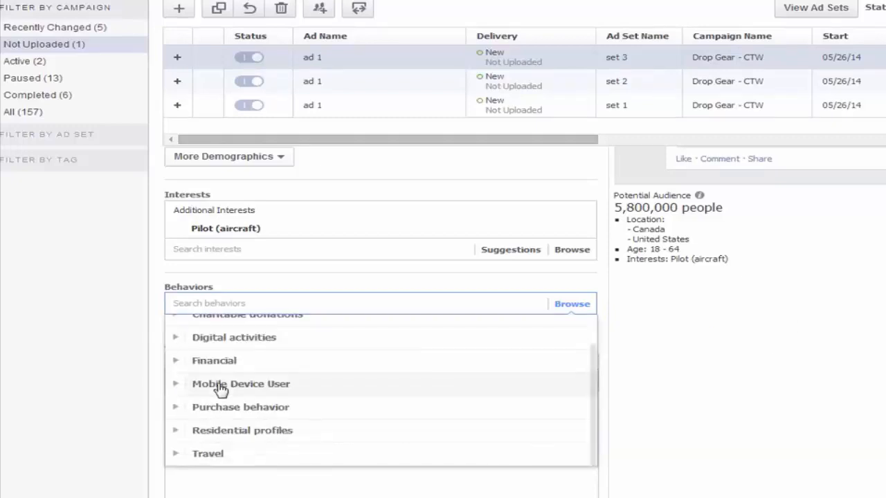
left_click(178, 408)
scroll(291, 415, "down", 3)
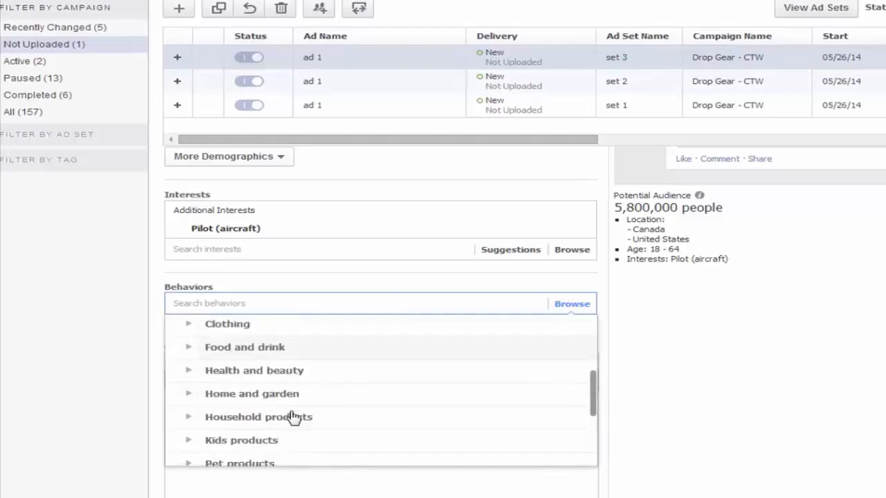
scroll(344, 434, "down", 1)
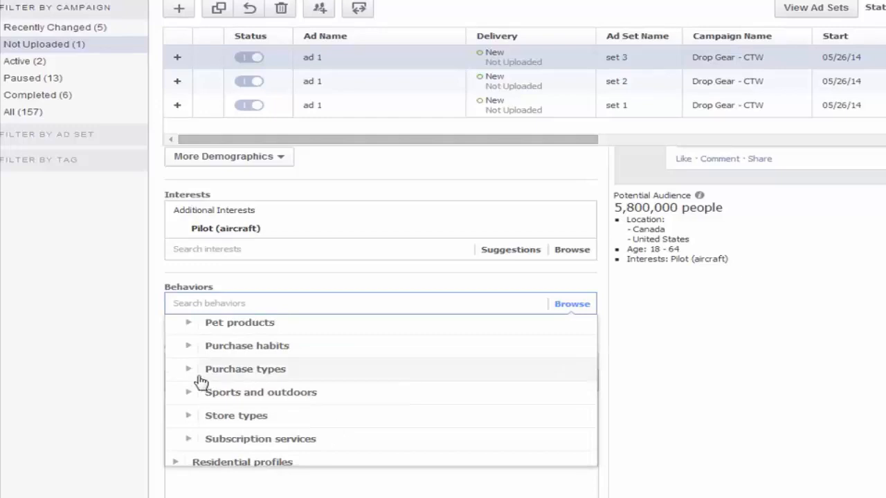
left_click(188, 346)
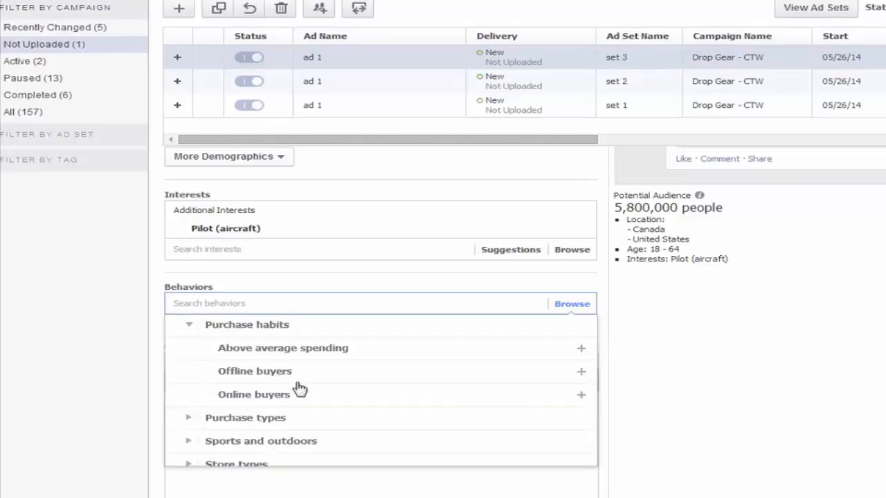
mouse_move(315, 399)
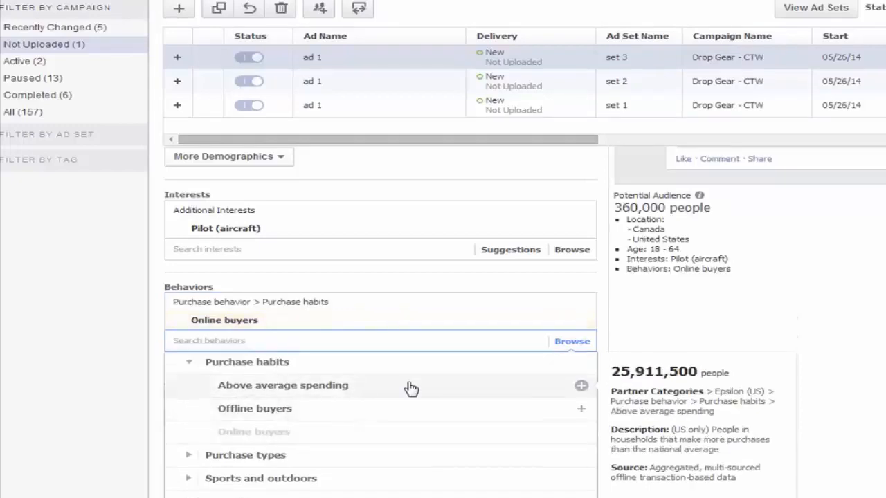
left_click(405, 391)
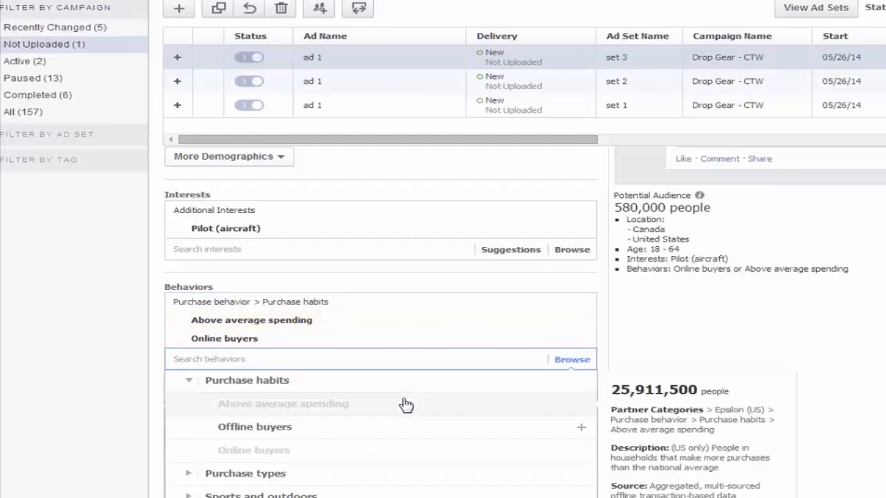
left_click(765, 396)
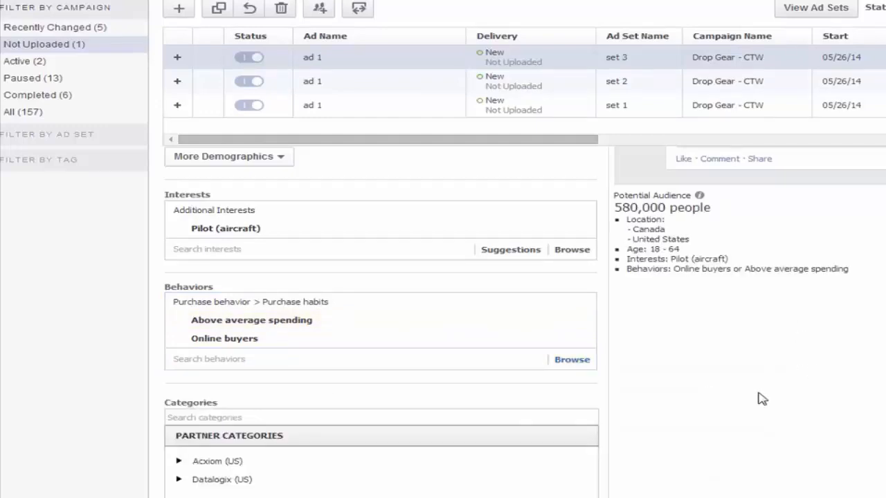
Target all five income brackets, from $40,000 - $50,000 to over $125,000, through the Financial > Income demographics of set 3's ad.
scroll(767, 400, "up", 2)
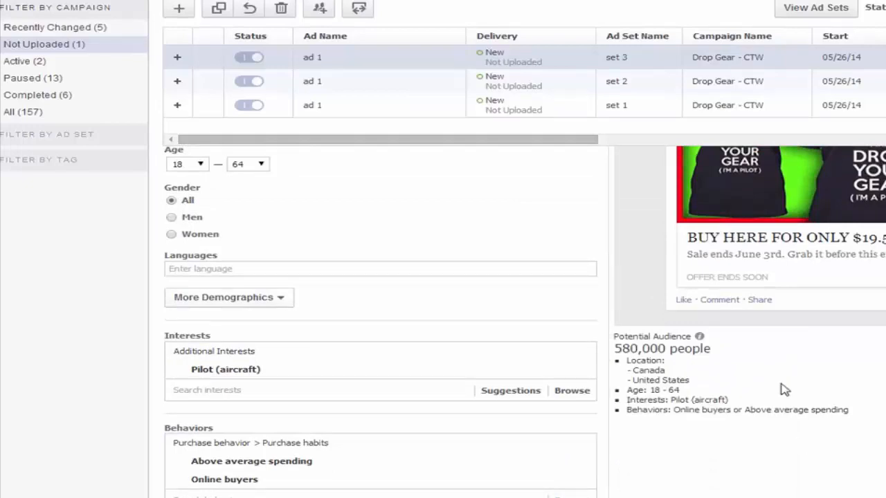
scroll(807, 412, "up", 1)
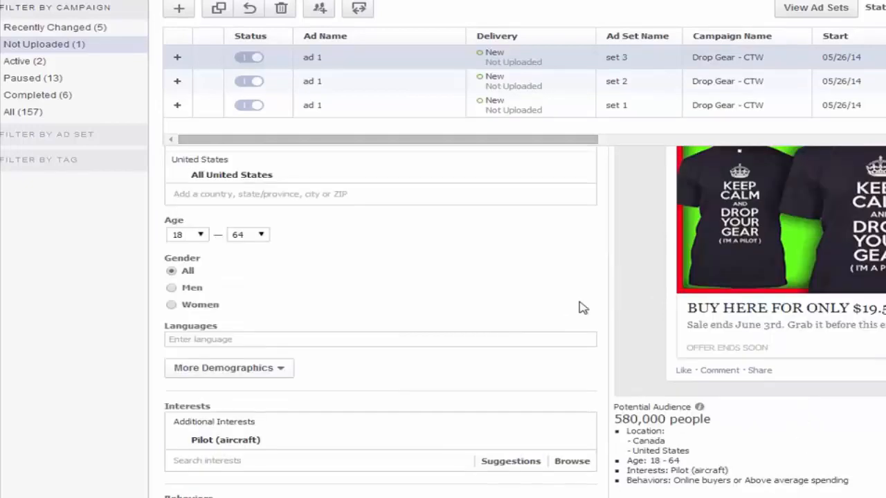
scroll(274, 383, "down", 1)
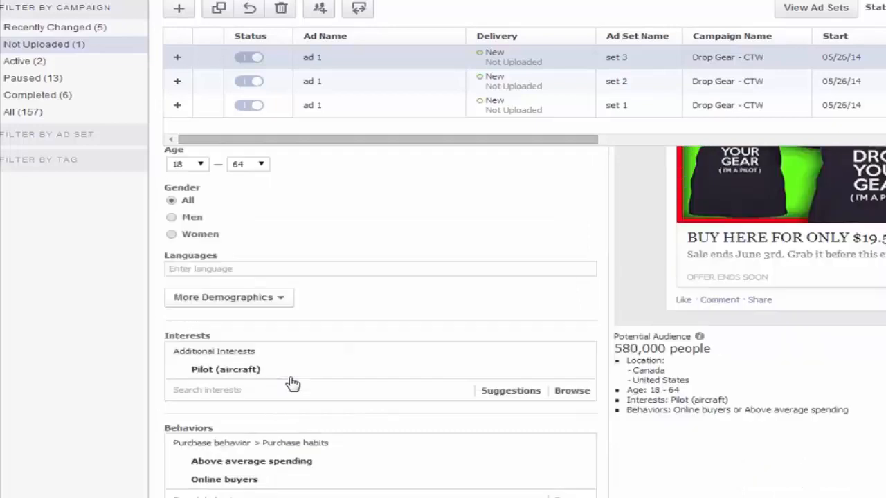
left_click(278, 304)
mouse_move(228, 357)
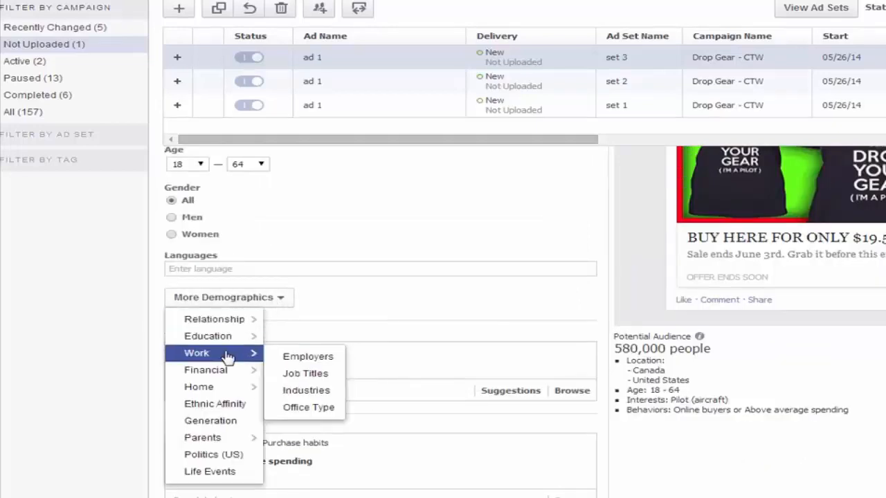
mouse_move(234, 374)
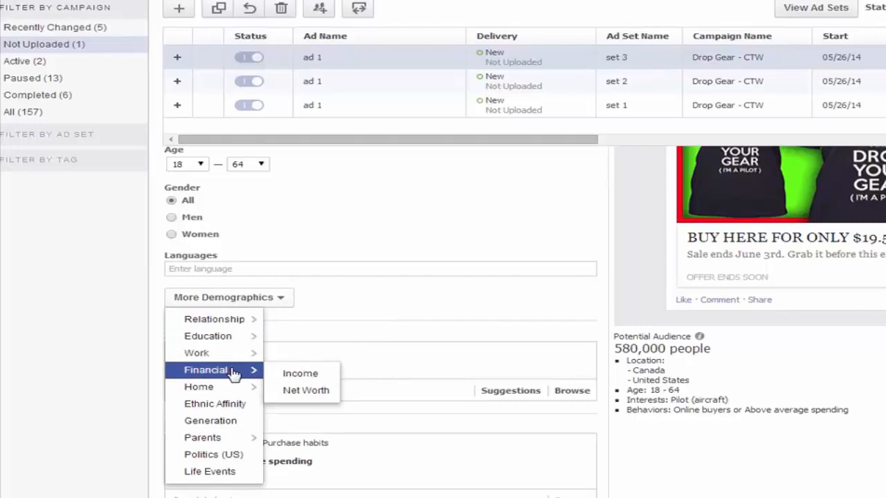
left_click(309, 374)
mouse_move(329, 333)
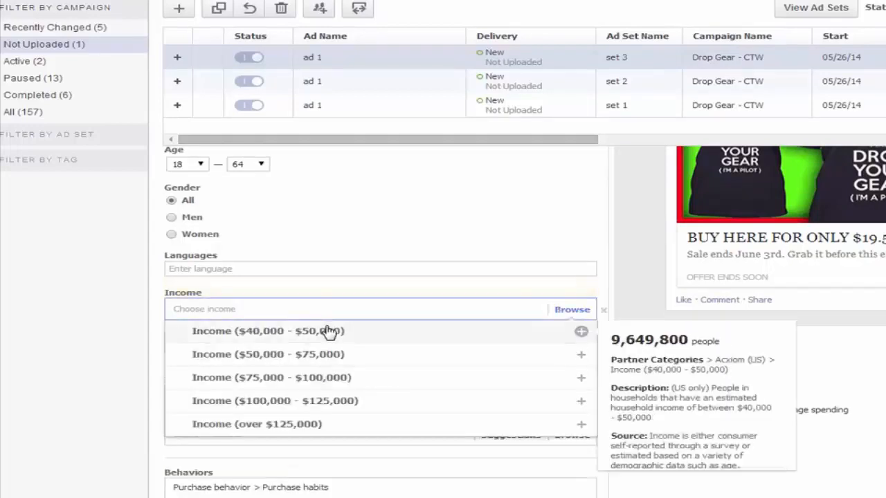
left_click(405, 344)
left_click(410, 375)
left_click(418, 421)
left_click(420, 453)
left_click(420, 489)
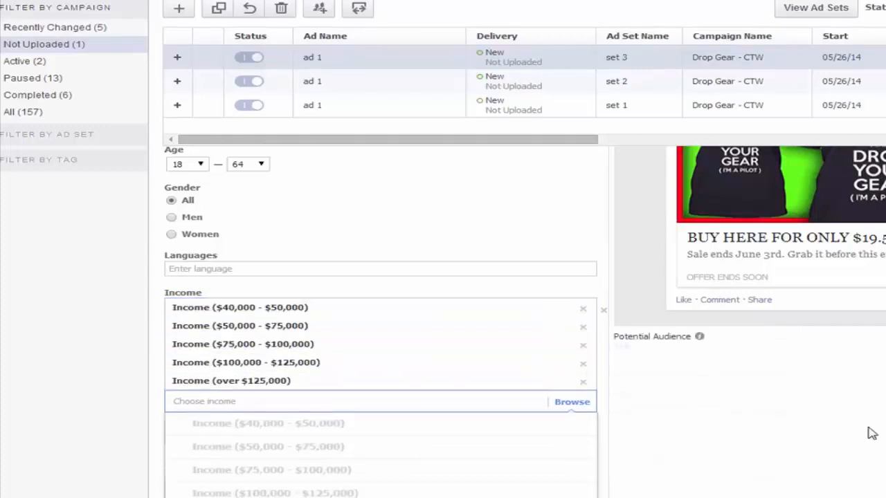
left_click(881, 453)
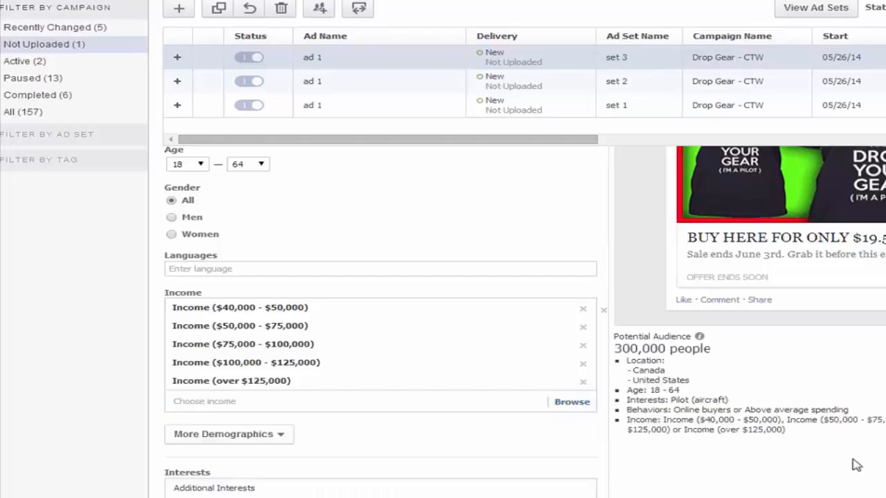
Remove Canada from the location targeting of set 3's ad, keeping only the United States.
scroll(443, 318, "down", 1)
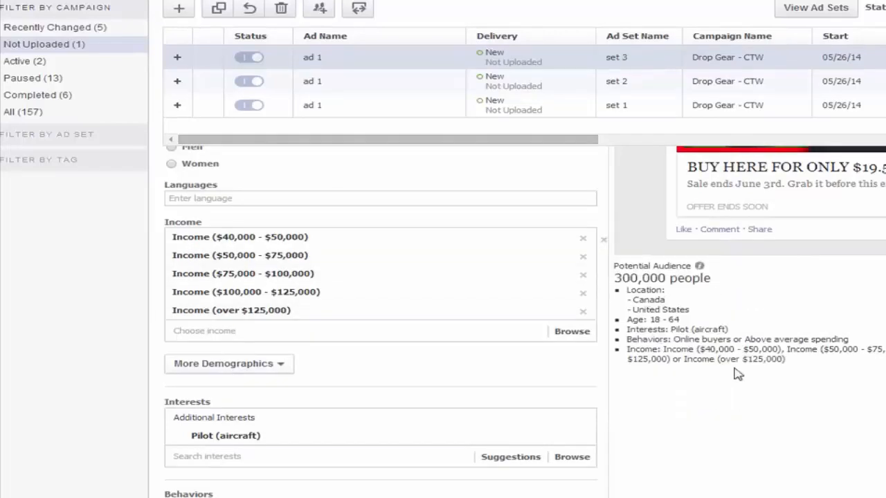
scroll(868, 435, "down", 1)
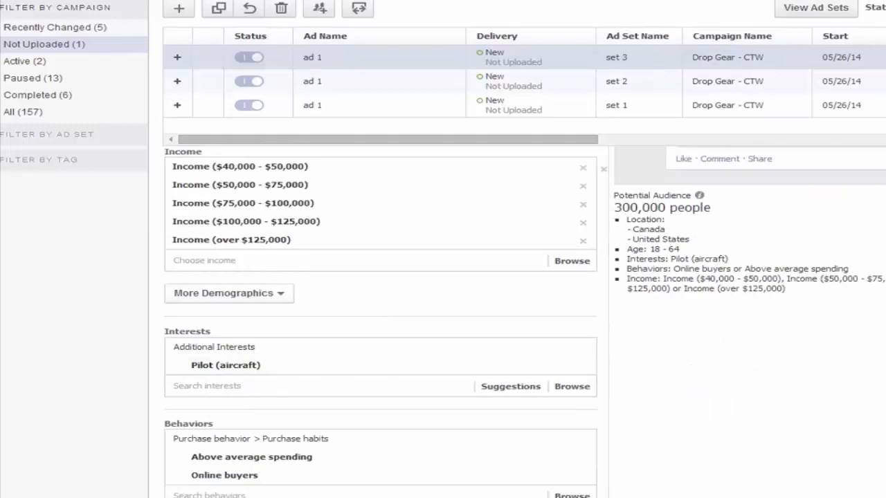
scroll(374, 394, "down", 1)
mouse_move(374, 395)
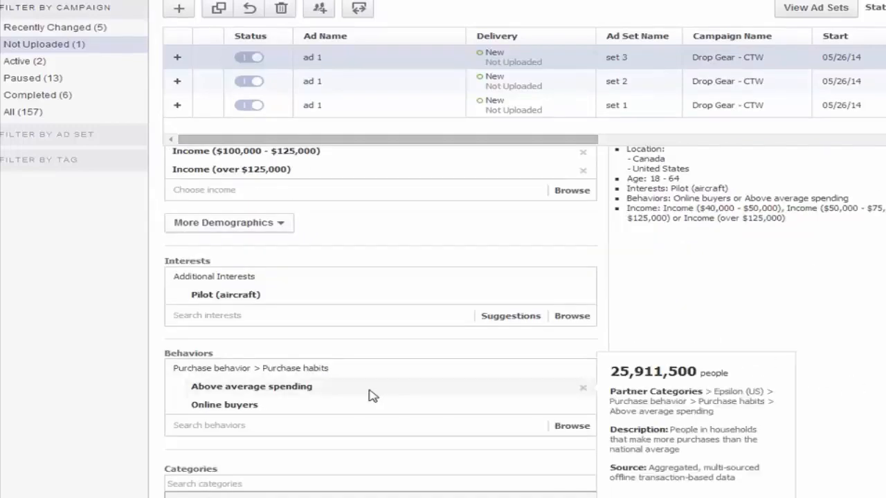
scroll(748, 233, "up", 1)
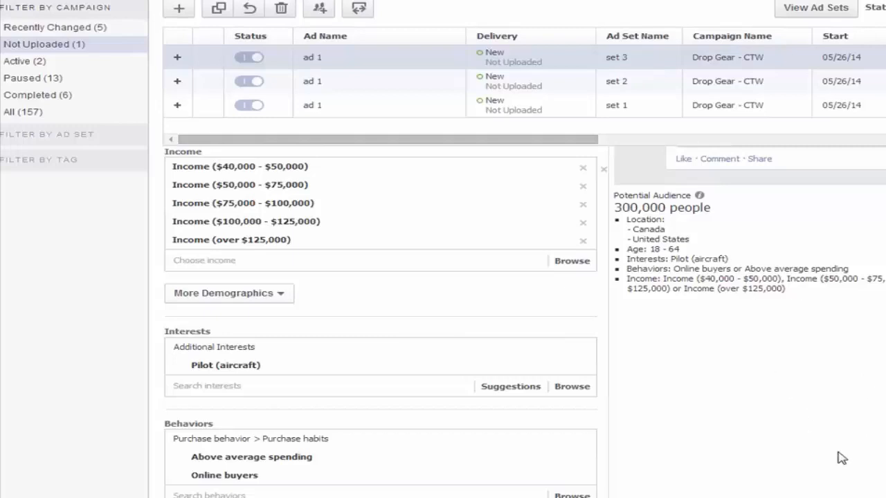
scroll(843, 459, "up", 4)
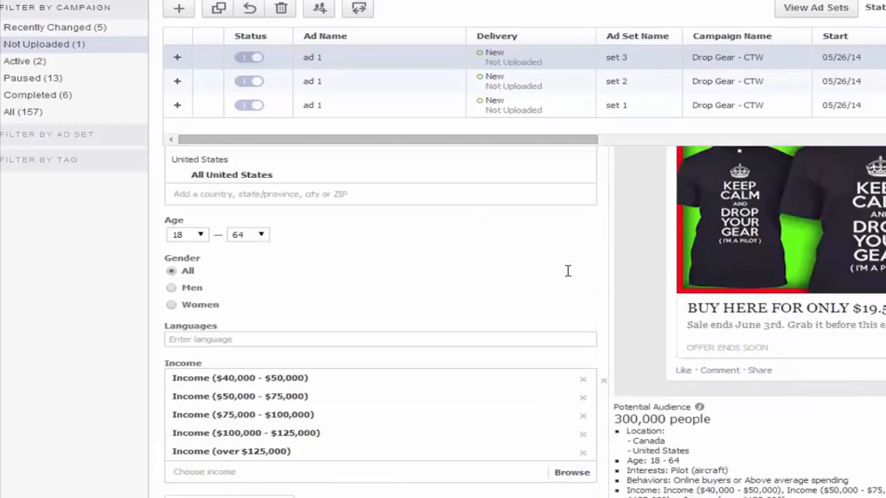
scroll(566, 276, "up", 1)
scroll(431, 265, "up", 1)
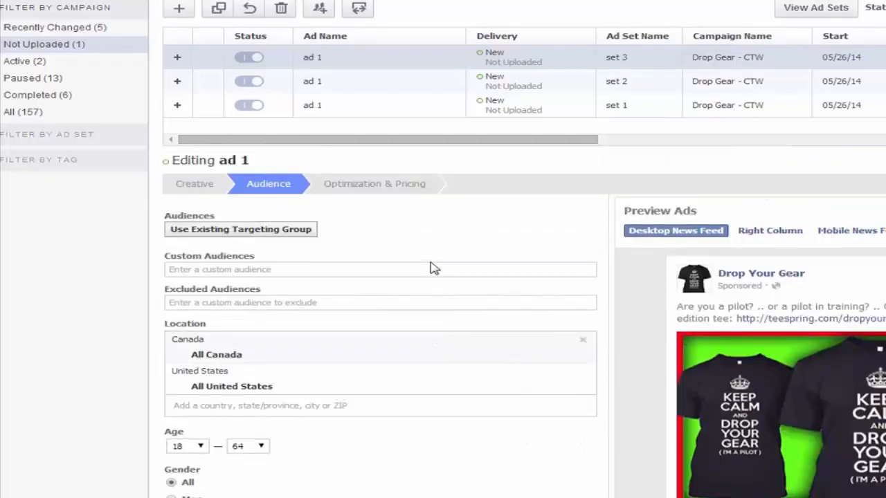
scroll(415, 256, "down", 1)
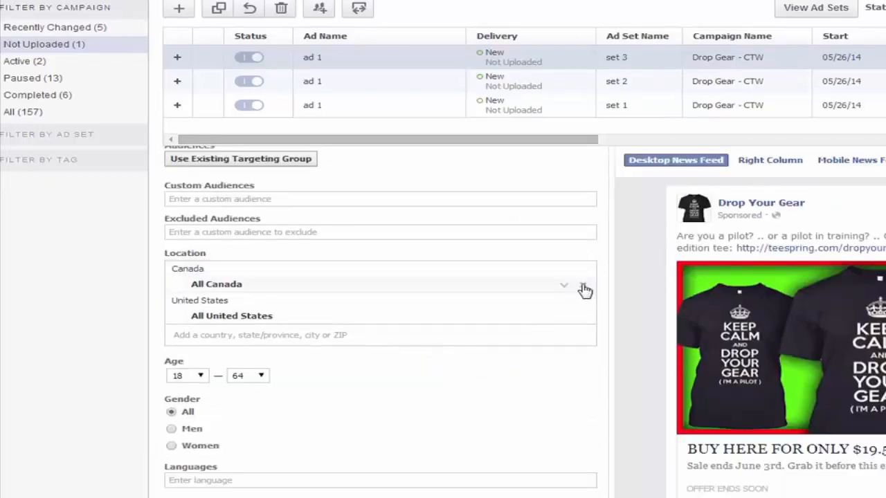
left_click(586, 289)
Review the audience settings of set 3's ad, from location and income to interests, behaviors and partner categories.
scroll(585, 395, "down", 3)
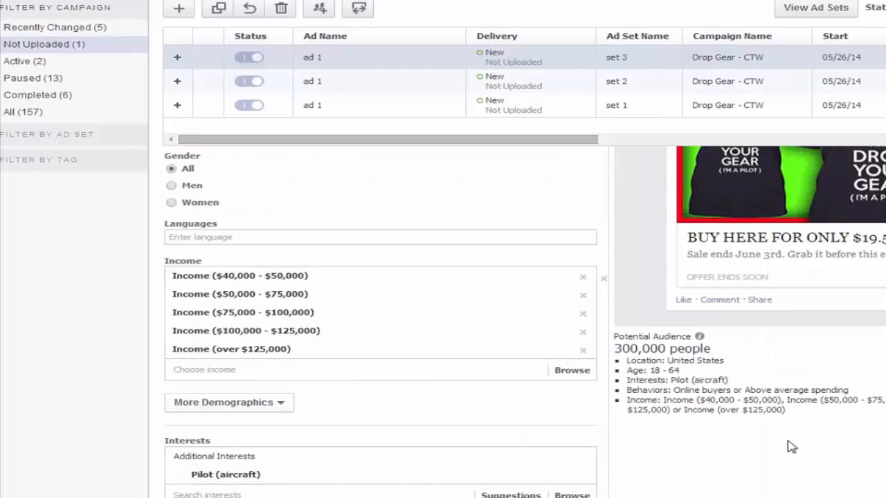
scroll(500, 254, "up", 2)
scroll(758, 385, "down", 5)
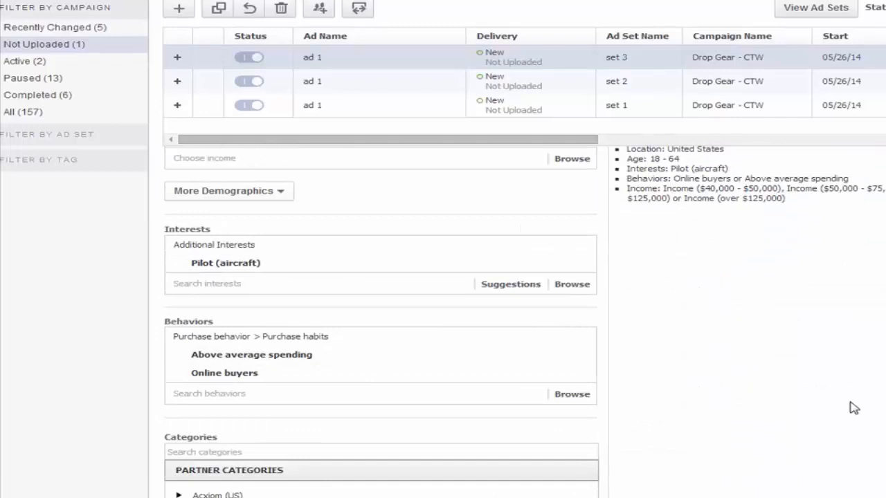
scroll(829, 375, "down", 1)
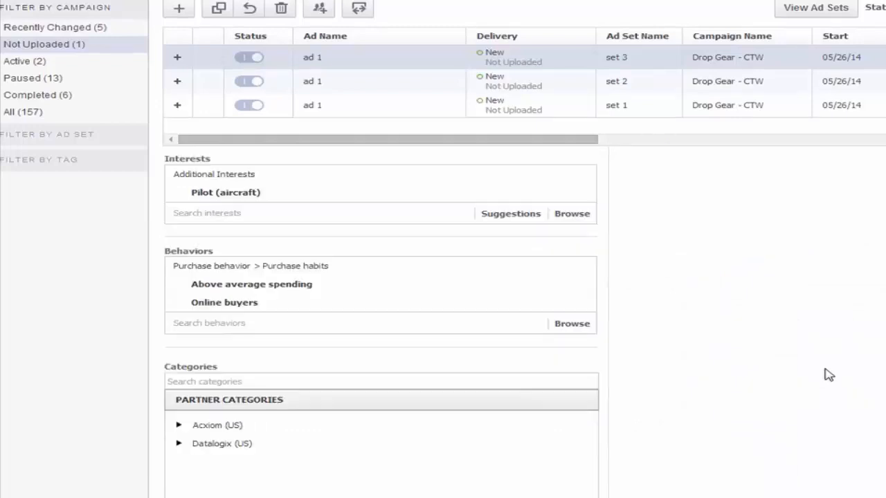
scroll(828, 373, "down", 2)
scroll(828, 374, "up", 3)
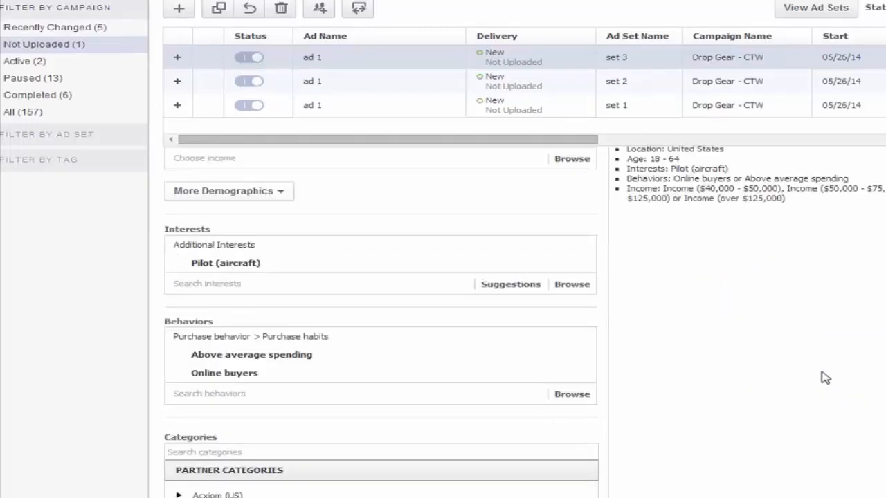
scroll(745, 412, "up", 3)
scroll(742, 410, "up", 3)
scroll(572, 412, "up", 1)
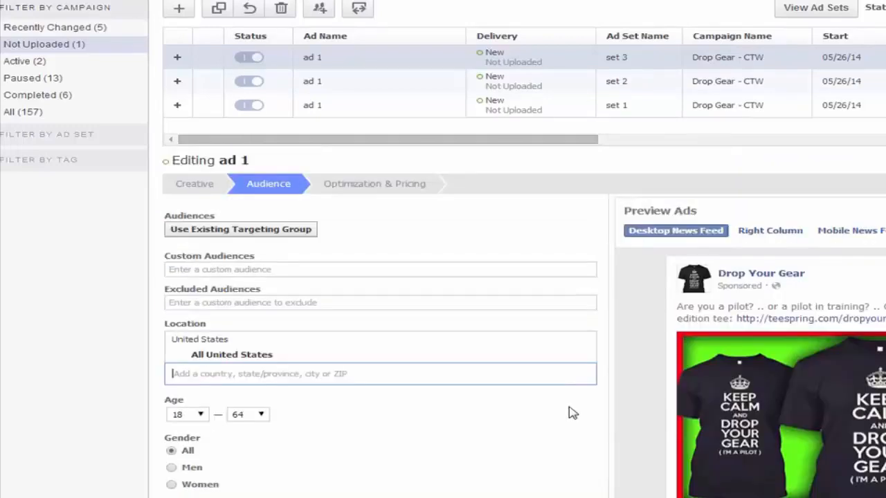
Check the optimization, audience and creative sections of set 3's ad, including its optional URL tags.
left_click(350, 185)
left_click(269, 188)
left_click(205, 189)
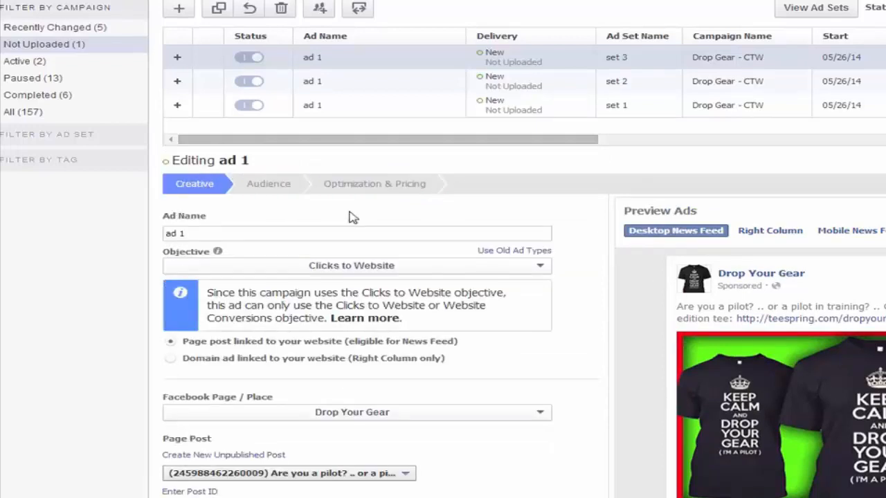
scroll(588, 408, "down", 1)
left_click(236, 463)
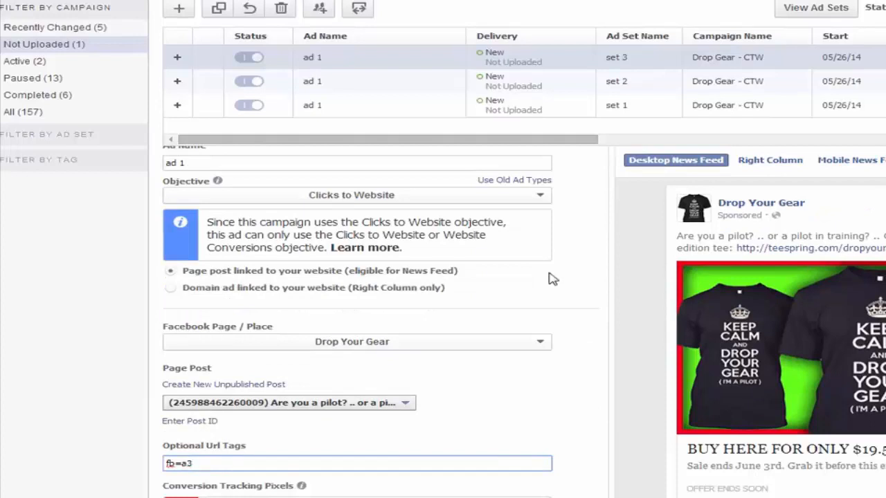
scroll(616, 274, "up", 1)
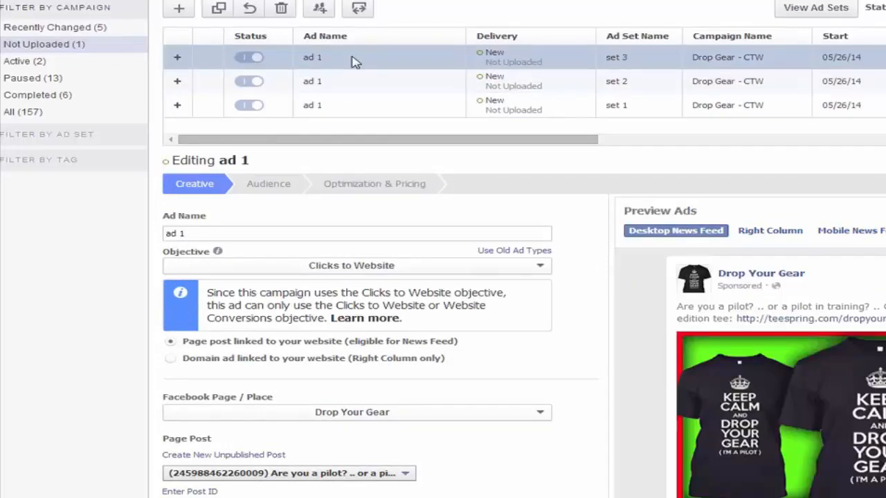
Examine the ad name and the audience settings of set 1's ad, including location, age, income and potential audience.
left_click(366, 108)
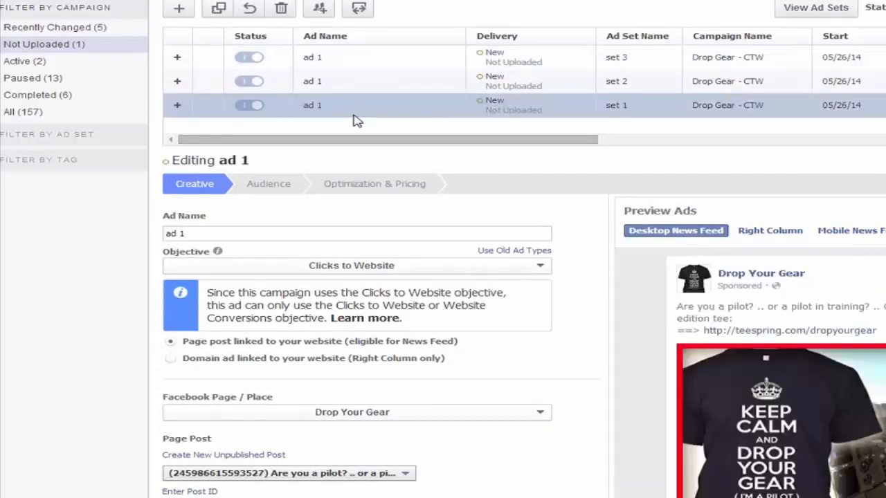
left_click(220, 233)
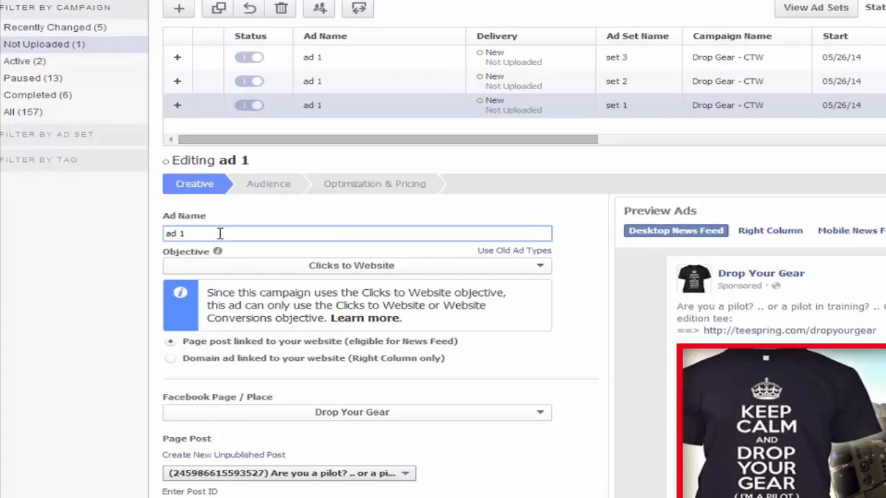
left_click(270, 185)
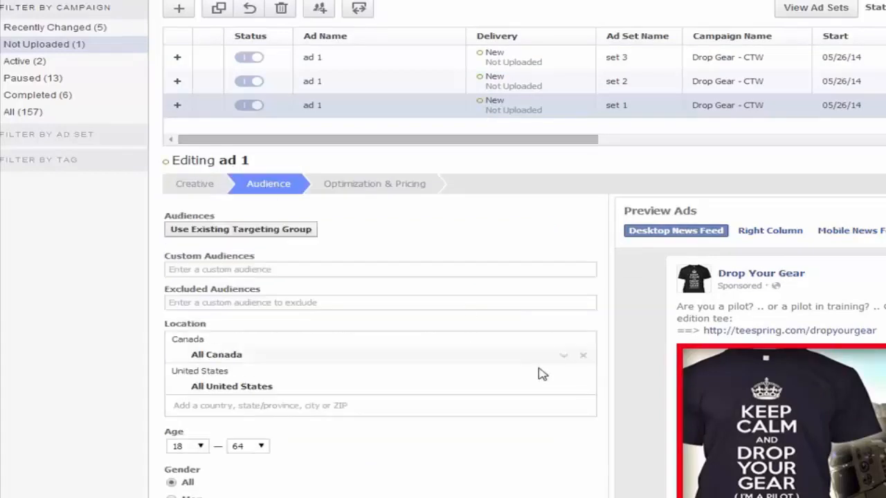
scroll(545, 382, "down", 2)
scroll(544, 382, "down", 2)
scroll(551, 374, "up", 3)
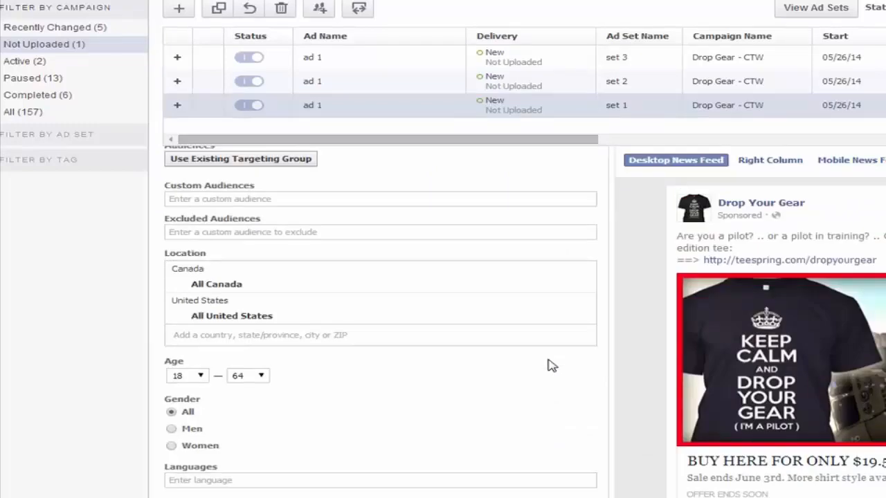
scroll(537, 400, "down", 6)
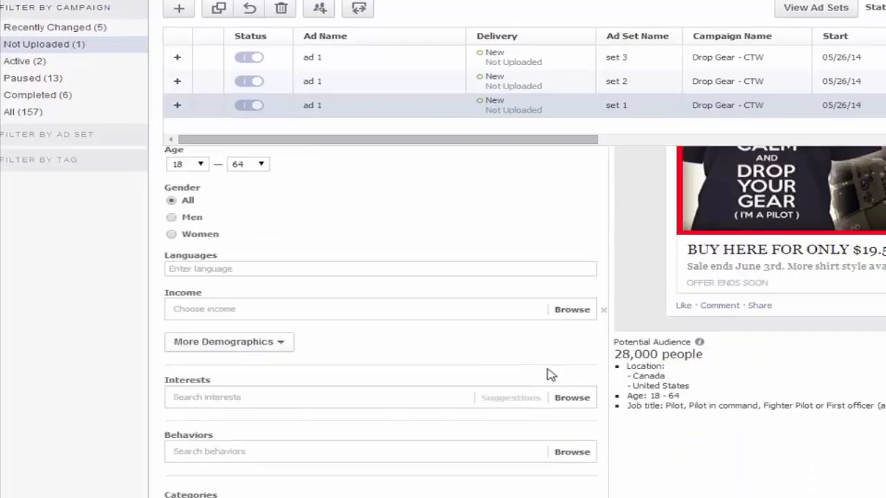
scroll(692, 439, "up", 4)
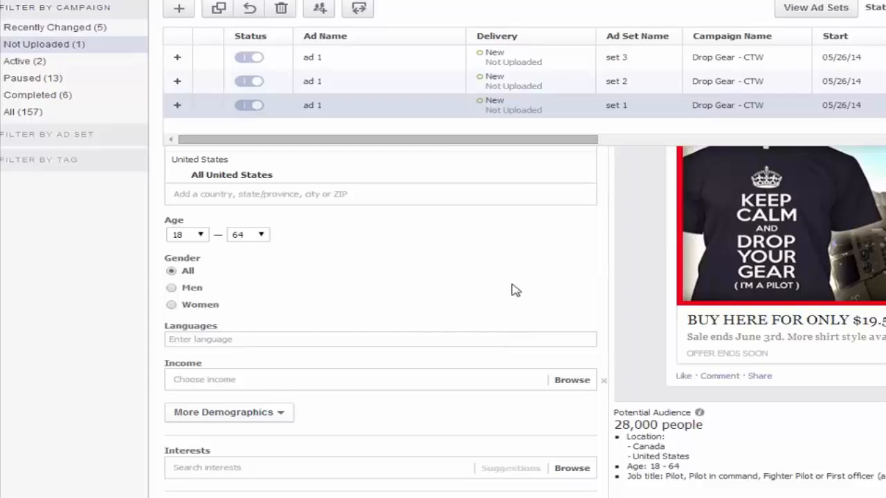
scroll(449, 321, "up", 3)
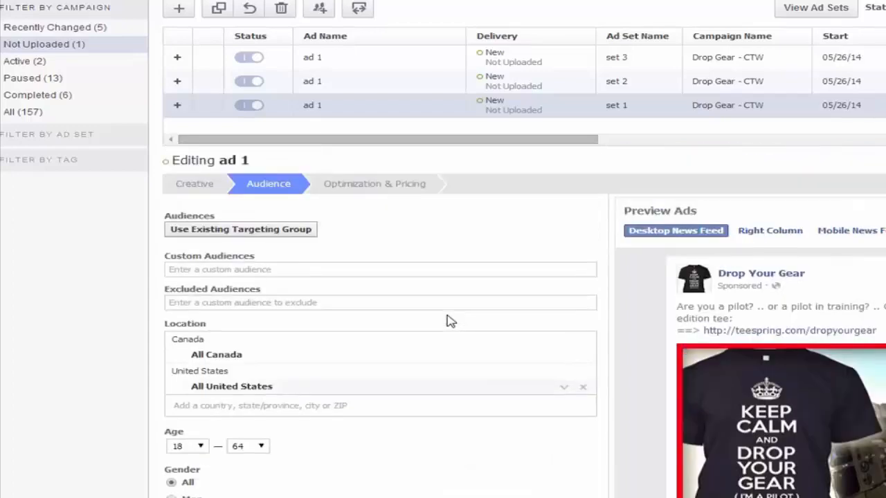
Compare the audience targeting of set 1's ad, based on job titles, with that of set 2's ad, based on schools.
left_click(369, 185)
left_click(193, 184)
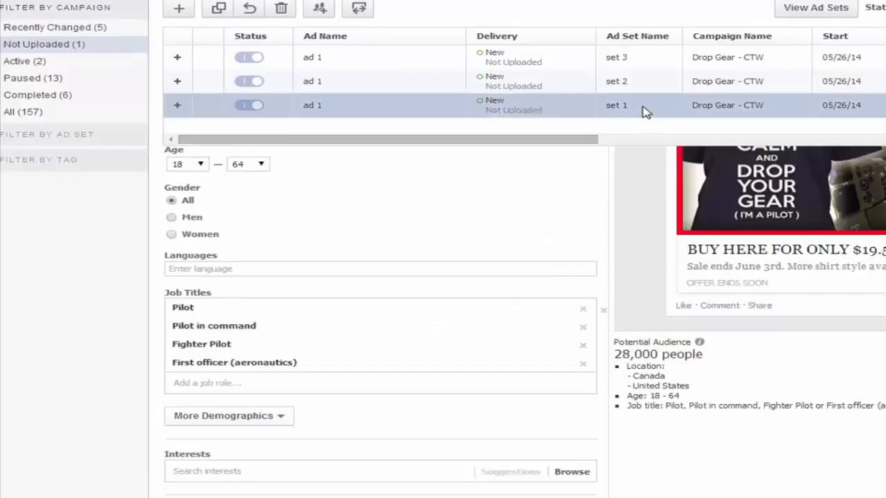
left_click(624, 84)
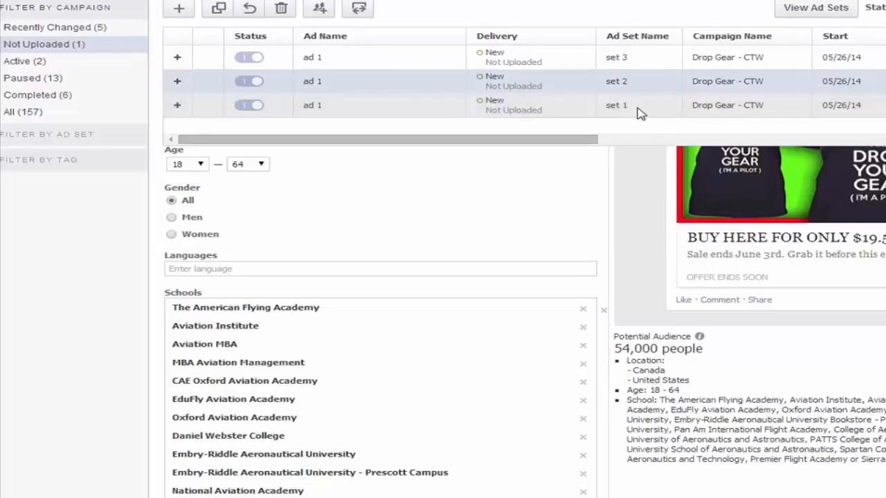
left_click(639, 113)
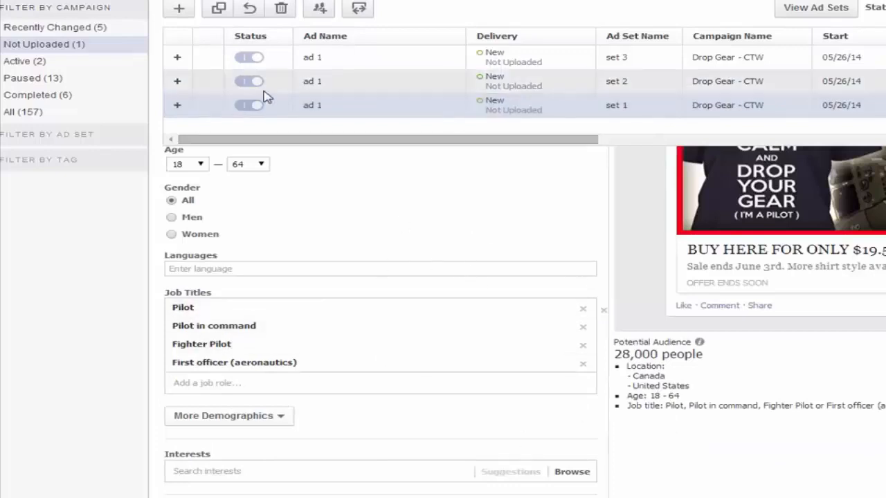
Rename set 1's ad as "ad 1 - job titles".
scroll(451, 259, "up", 4)
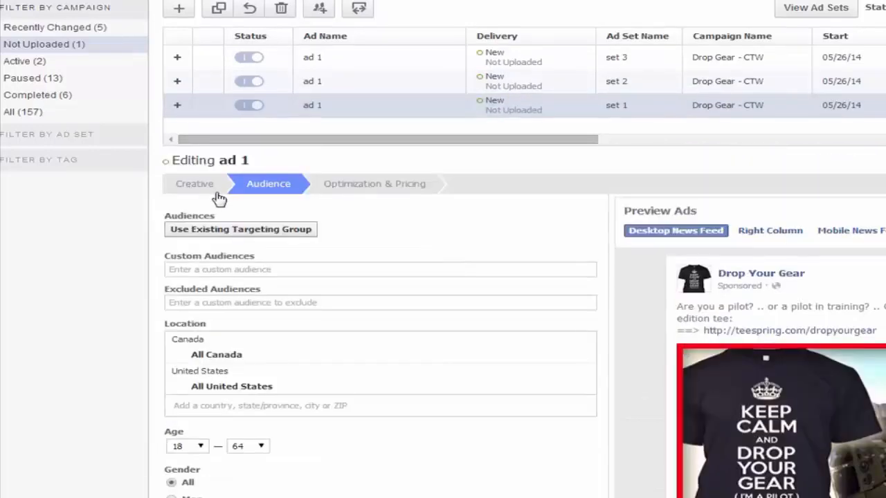
left_click(212, 191)
left_click(259, 232)
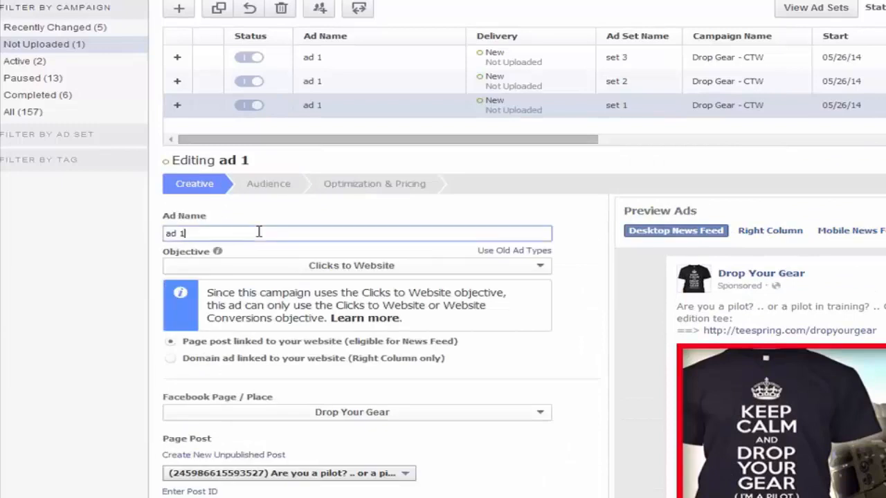
type("- job titles")
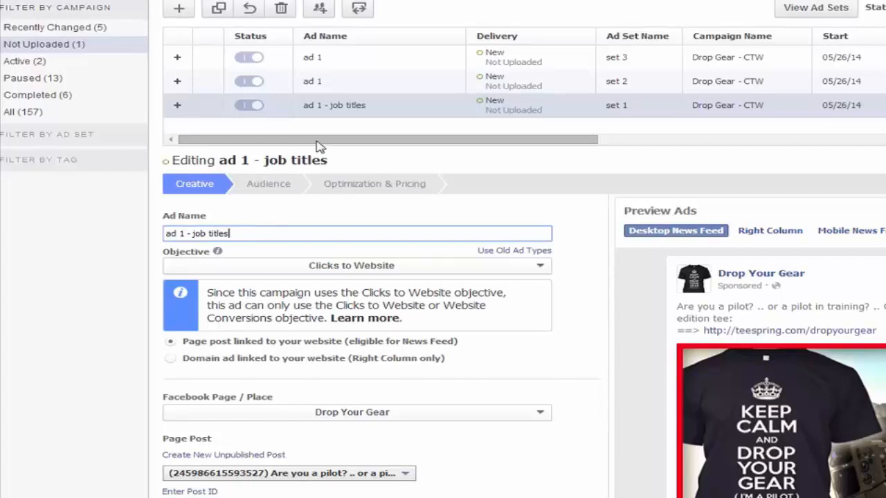
Check the audience of set 2's ad and rename the ad as "ad 1 - schools".
left_click(338, 88)
left_click(260, 234)
left_click(268, 186)
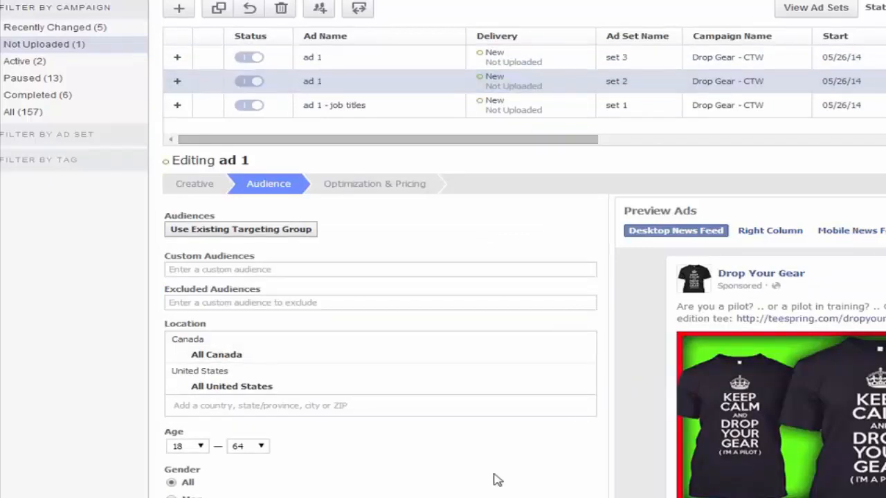
scroll(510, 452, "down", 3)
scroll(513, 451, "up", 2)
scroll(509, 451, "up", 2)
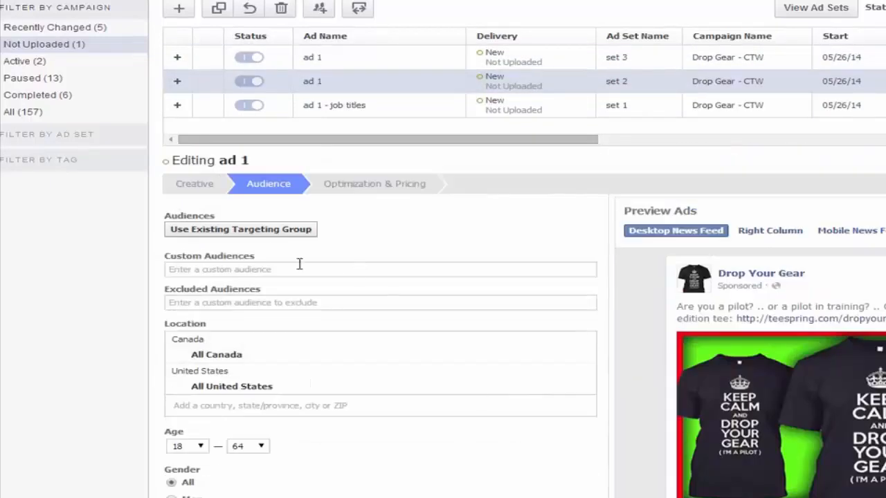
left_click(193, 184)
left_click(280, 232)
type("- schools")
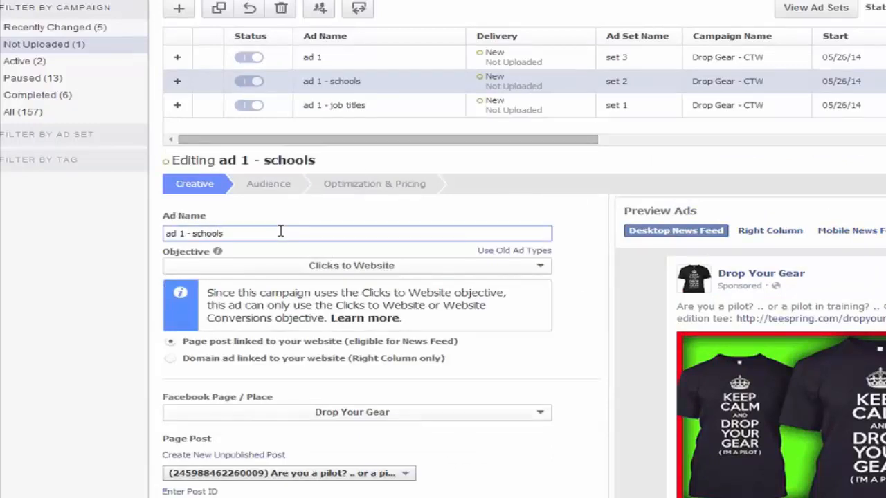
Rename set 3's ad as "ad 1 - interests".
left_click(353, 63)
left_click(258, 233)
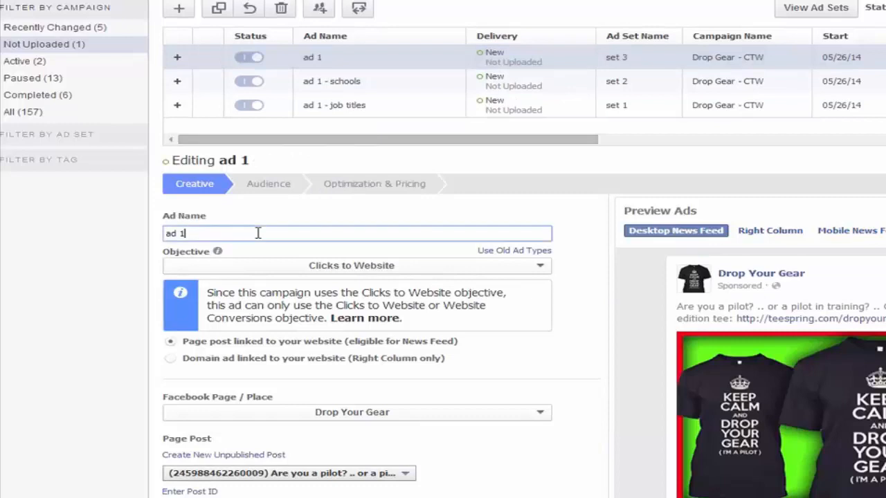
type("- interests")
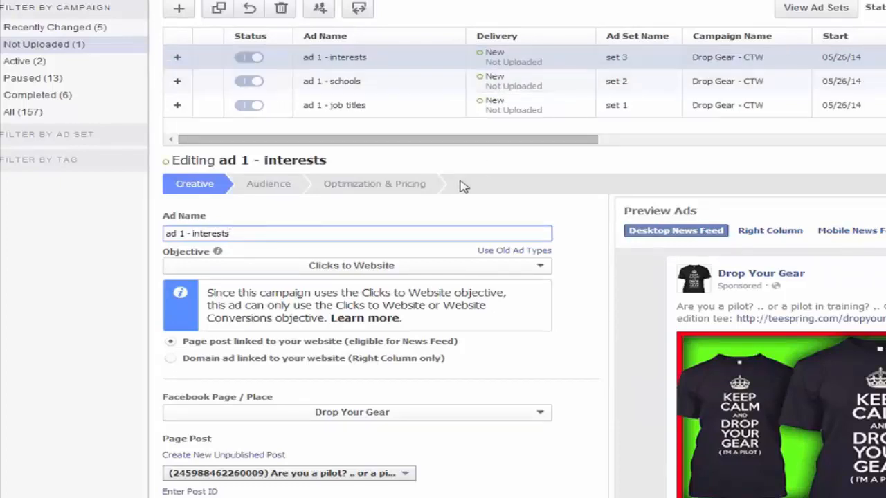
Check the not-uploaded Drop Gear - CTW campaign and its three ad sets, and upload the changes.
left_click(58, 49)
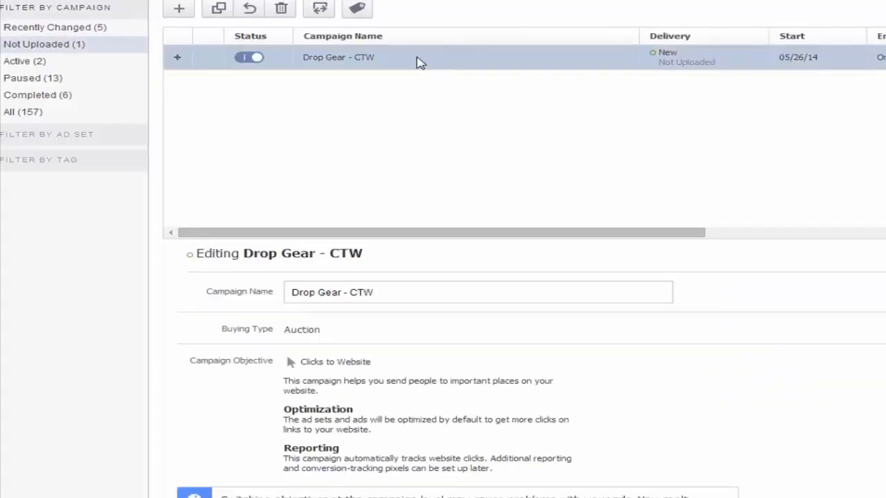
left_click(471, 1)
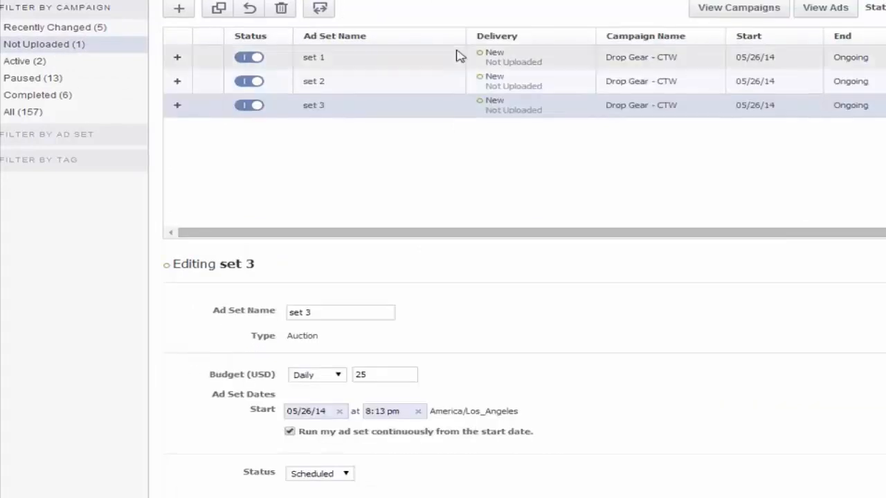
left_click(379, 68)
left_click(379, 86)
left_click(382, 112)
left_click(392, 64)
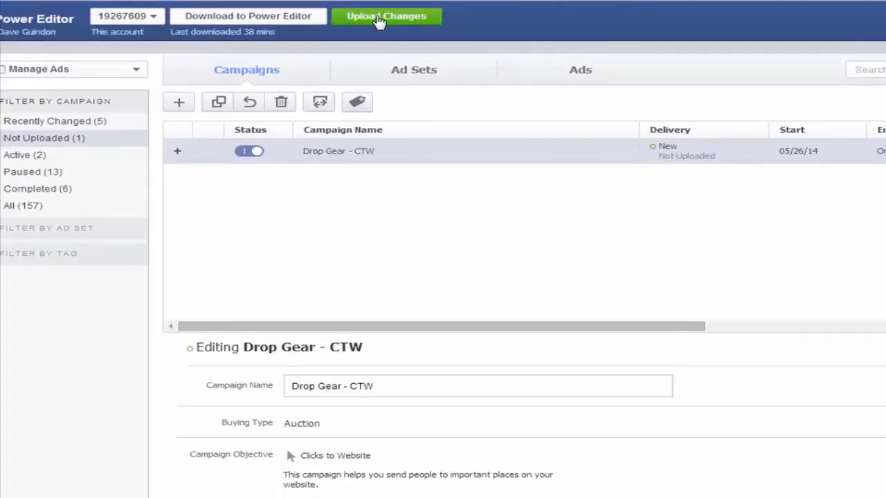
left_click(379, 20)
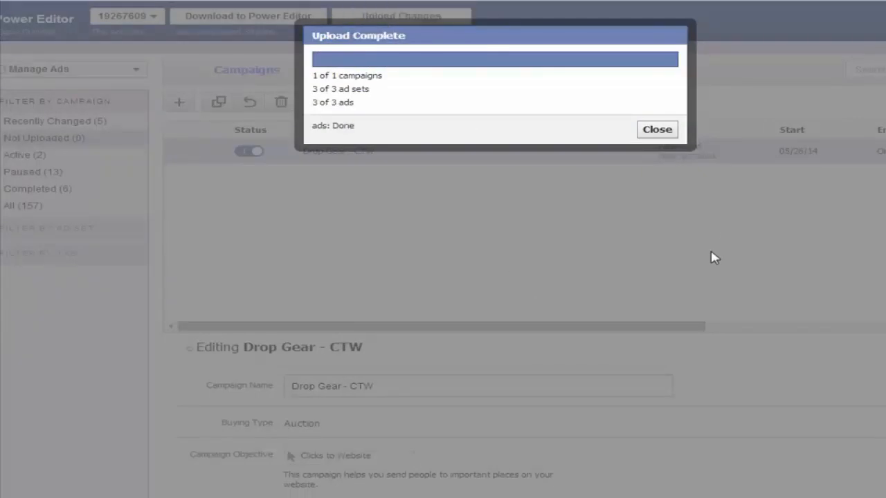
left_click(658, 131)
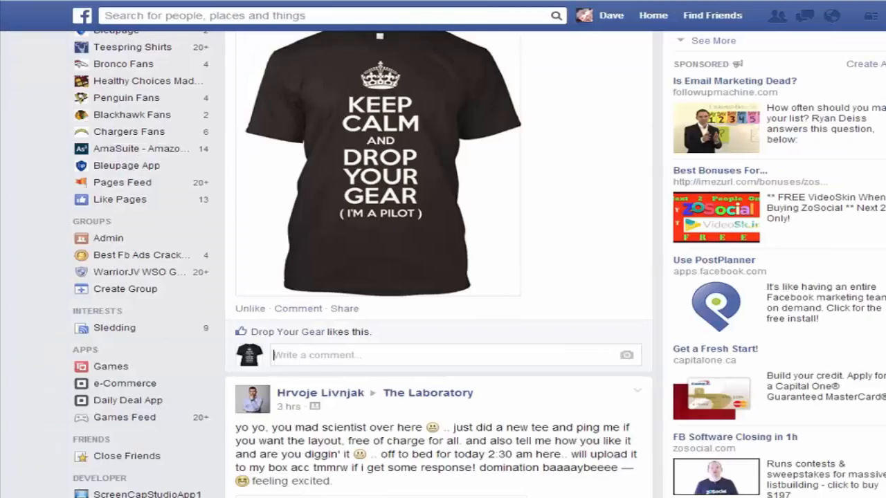
Check the Drop Your Gear - Post Engagement campaign in Ads Manager and the click statistics of the Drop Your Gear link in Bitly.
scroll(138, 152, "up", 5)
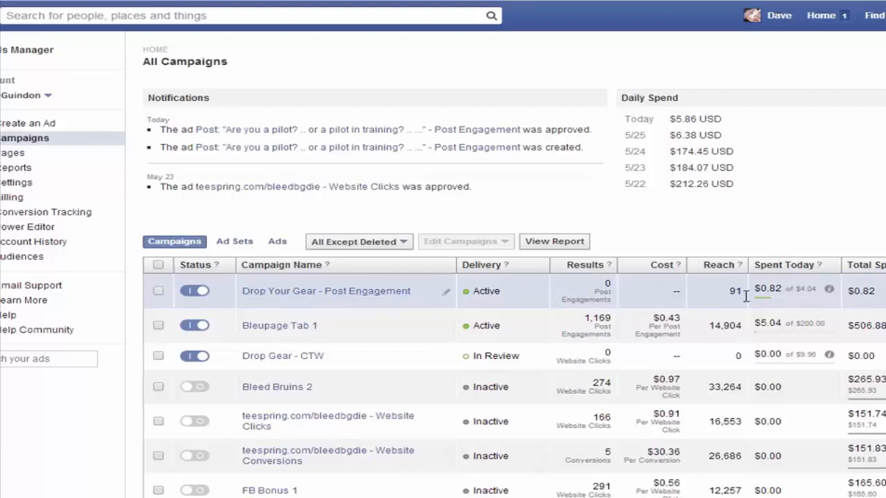
mouse_move(758, 296)
left_click(401, 293)
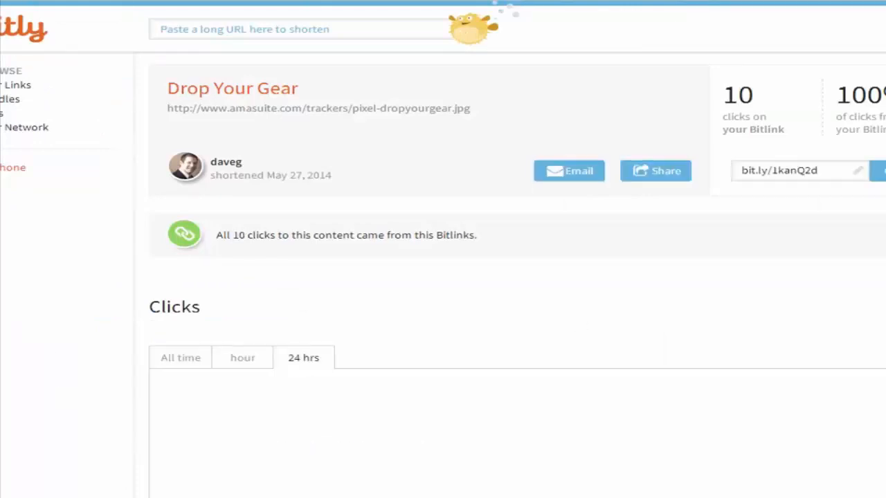
scroll(517, 277, "down", 3)
scroll(517, 277, "up", 3)
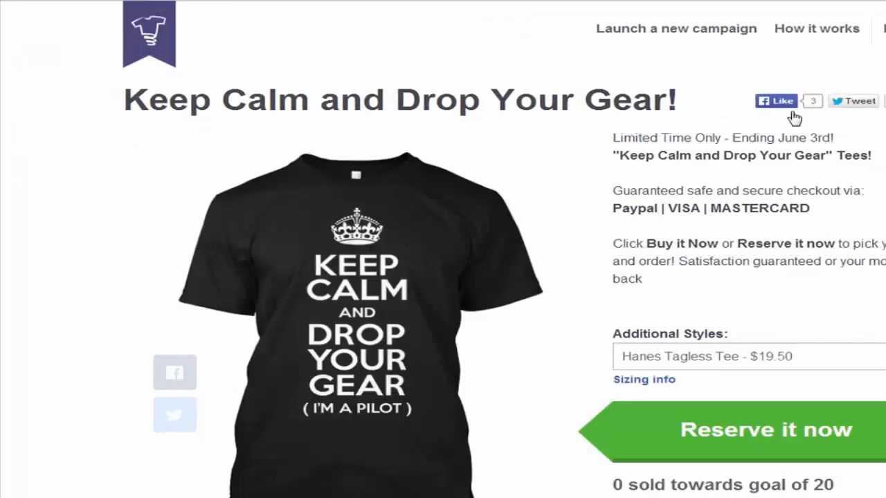
Examine the Teespring sales page of the Keep Calm and Drop Your Gear shirt, including price, sales goal and countdown.
scroll(443, 277, "down", 3)
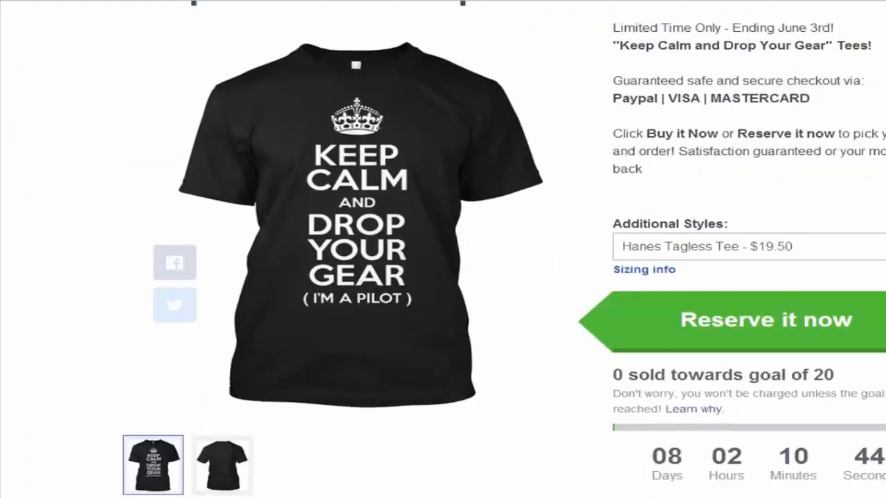
scroll(443, 277, "up", 3)
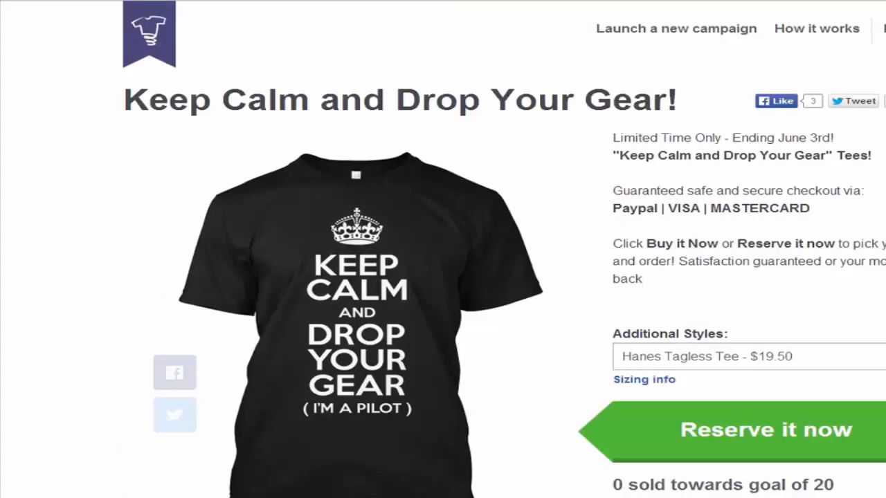
scroll(443, 277, "down", 2)
scroll(443, 277, "up", 2)
scroll(443, 277, "down", 3)
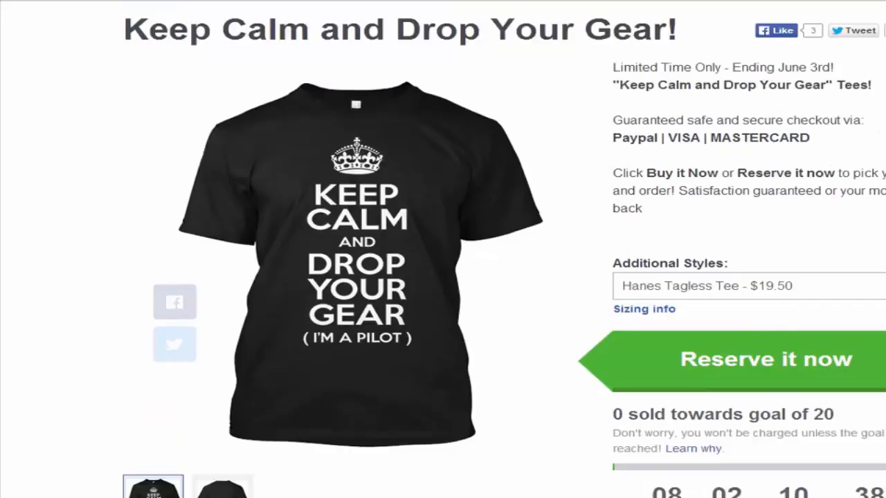
scroll(443, 277, "up", 3)
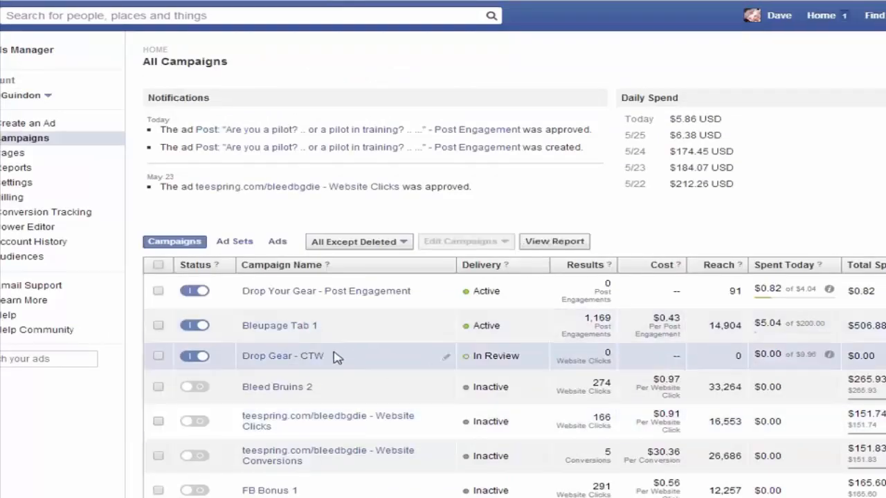
Open the Drop Gear - CTW campaign in Ads Manager and check its objective and ad sets.
left_click(279, 362)
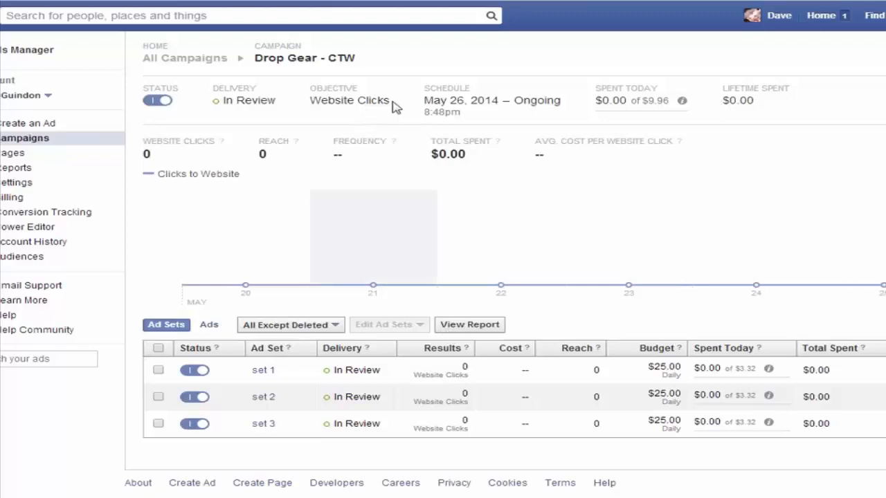
left_click_drag(392, 103, 309, 102)
left_click(873, 109)
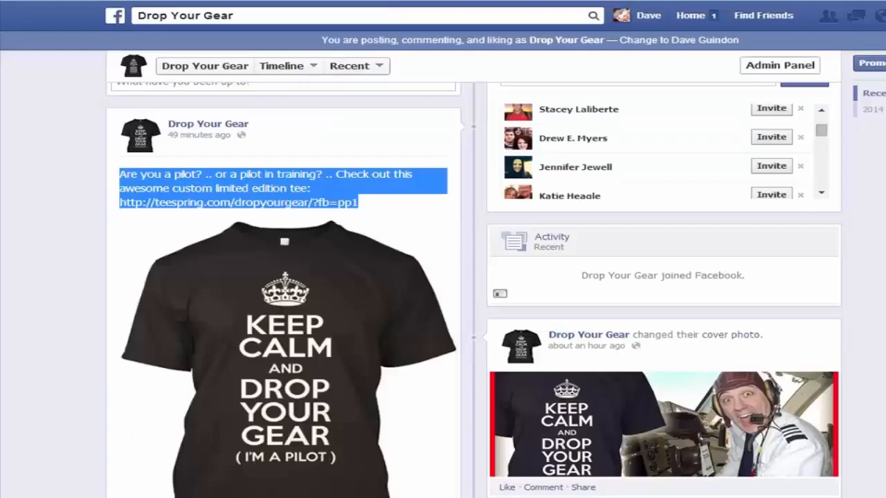
Review the pilot shirt post on the Drop Your Gear Facebook page, including the comment with the Teespring link.
left_click(357, 203)
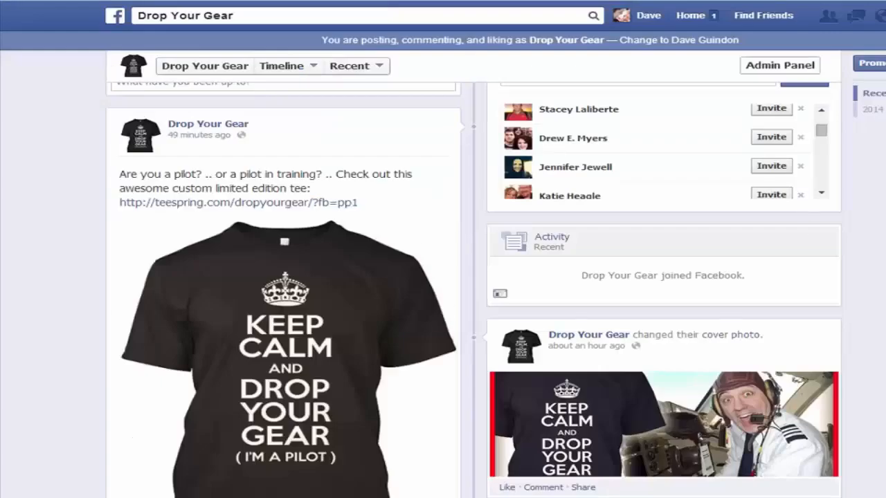
scroll(284, 291, "down", 4)
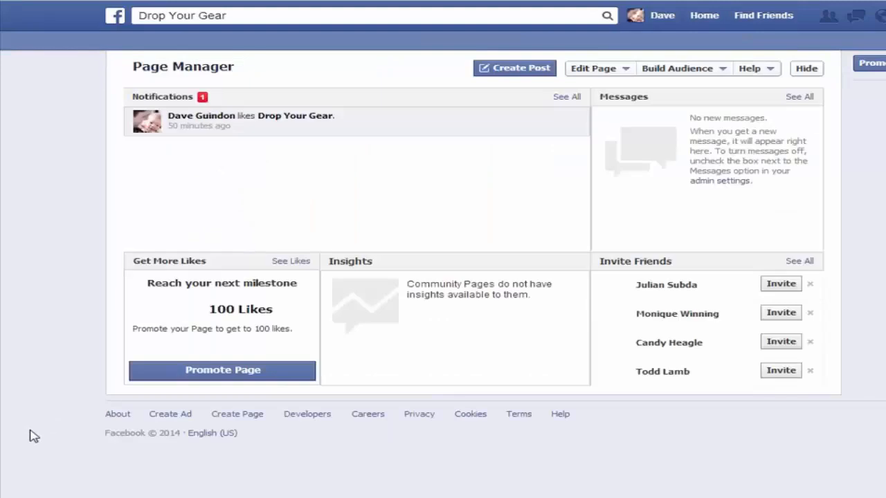
scroll(30, 436, "down", 3)
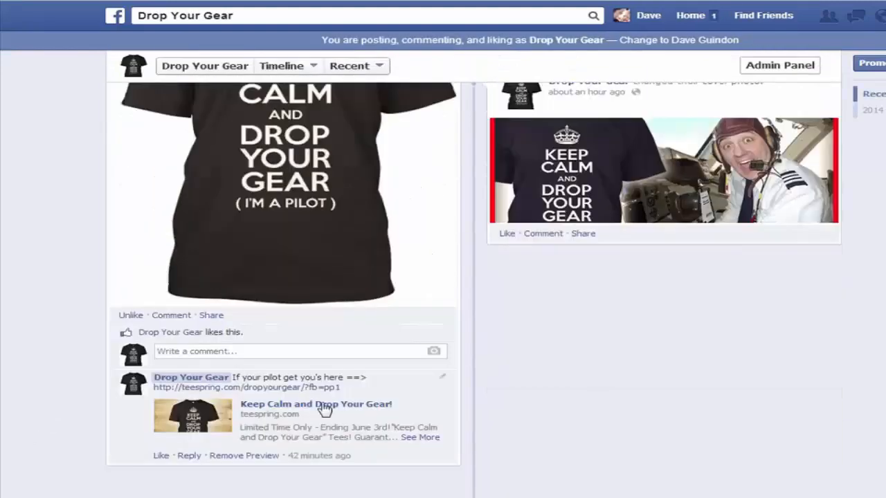
scroll(89, 406, "up", 4)
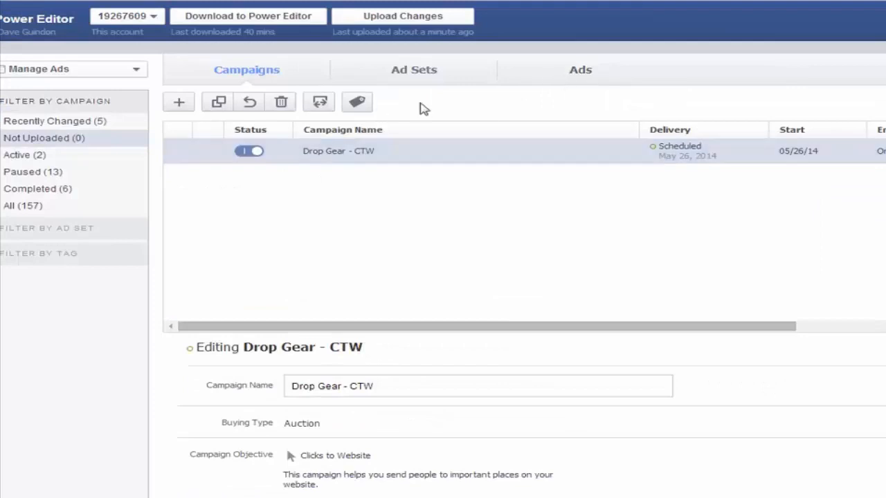
Switch to Power Editor and review the ads of the active campaigns, including the objective, bid, age and click columns.
left_click(40, 155)
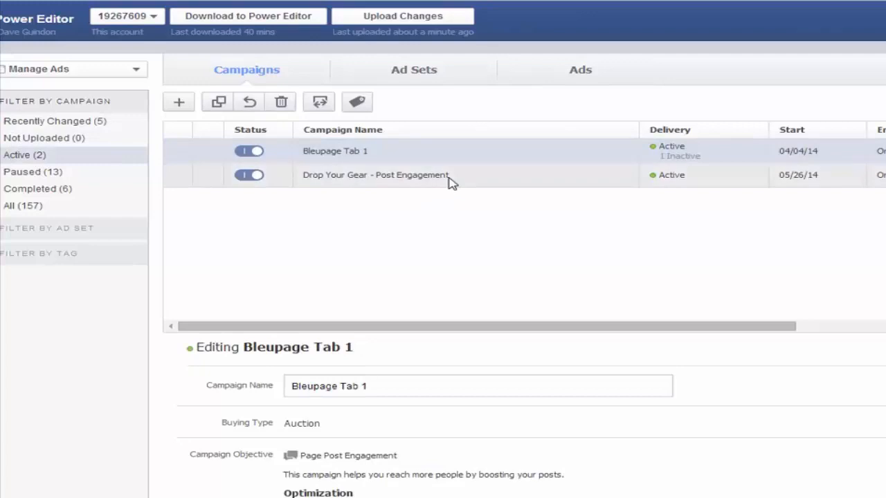
left_click(450, 181)
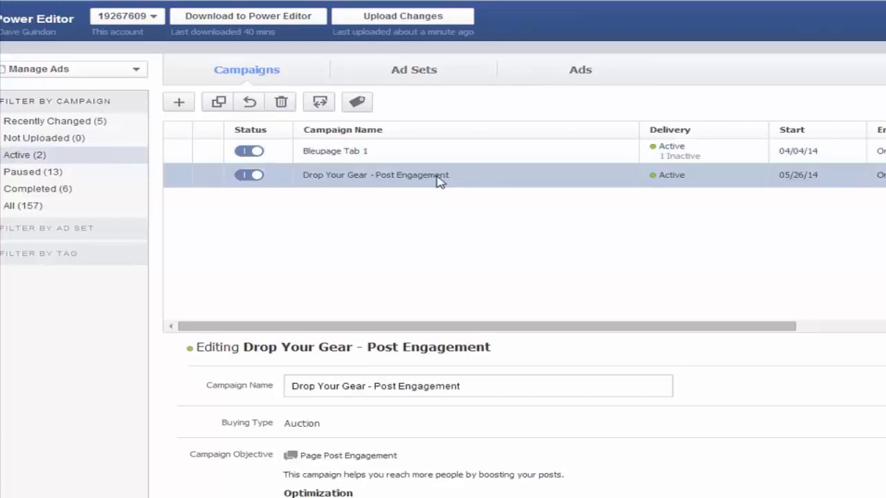
left_click(580, 70)
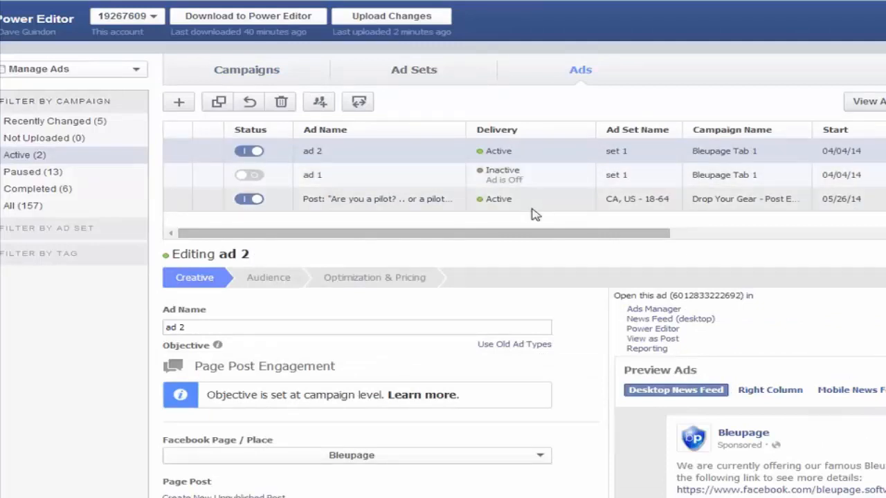
left_click(775, 235)
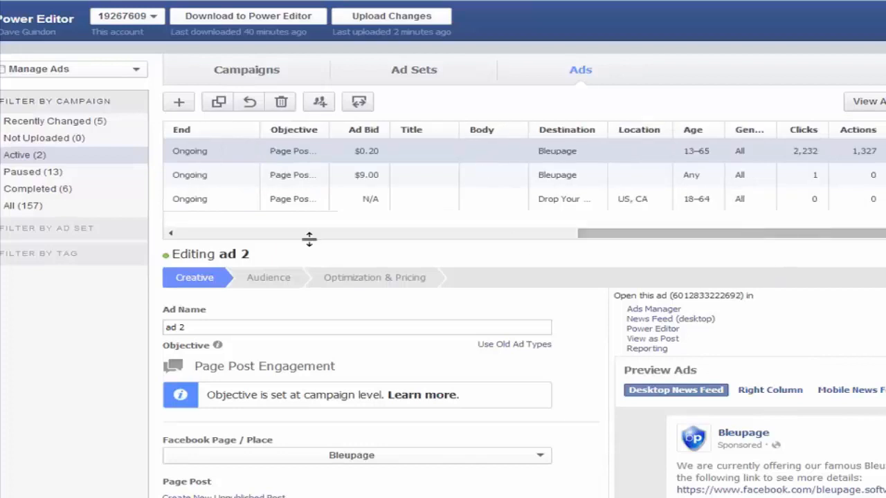
left_click(243, 235)
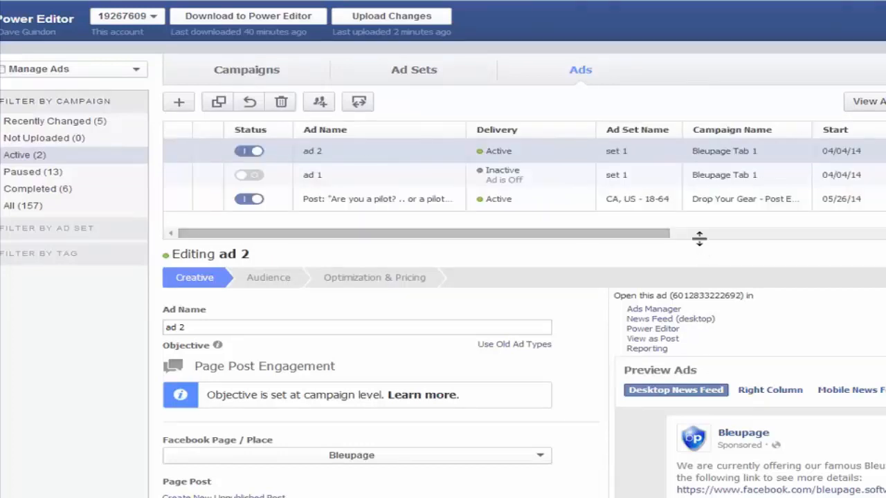
left_click_drag(697, 238, 695, 290)
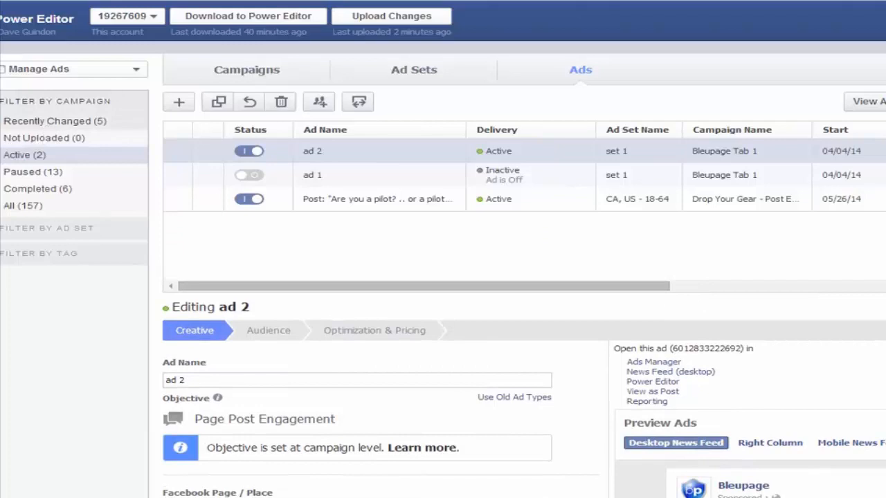
Show the ads of the recently changed Drop Your Gear - Post Engagement campaign, followed by those of Drop Gear - CTW.
left_click(2, 125)
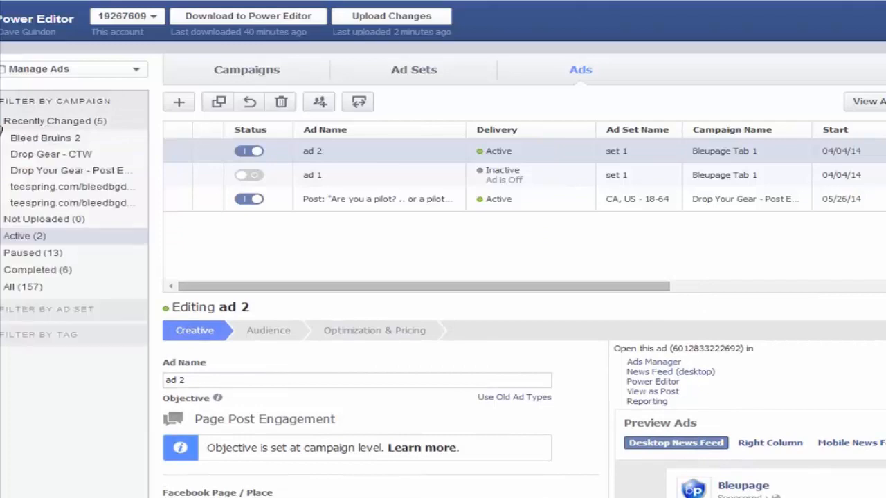
left_click(54, 171)
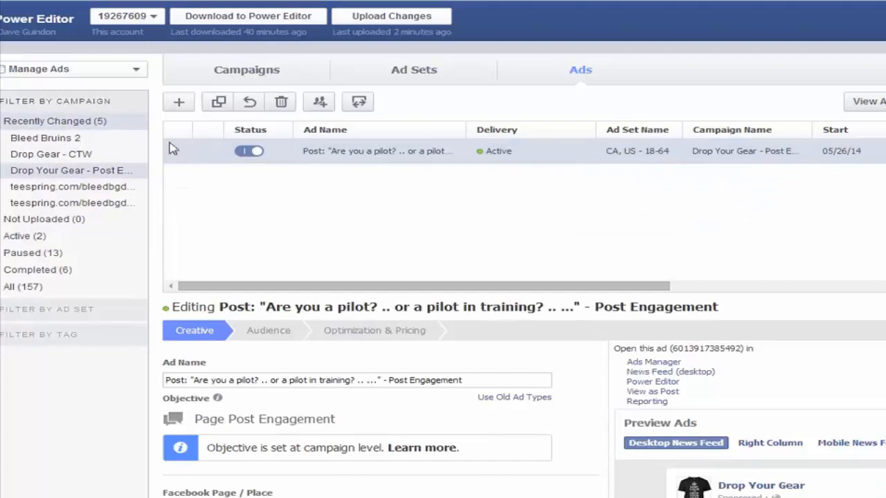
left_click(84, 156)
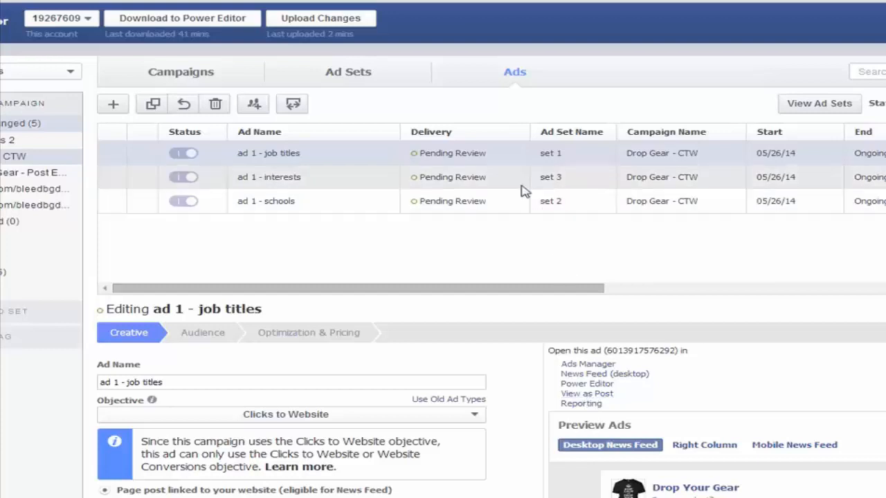
Open the Facebook post of ad 1 - job titles and copy its web address into an empty Notepad document.
left_click(586, 394)
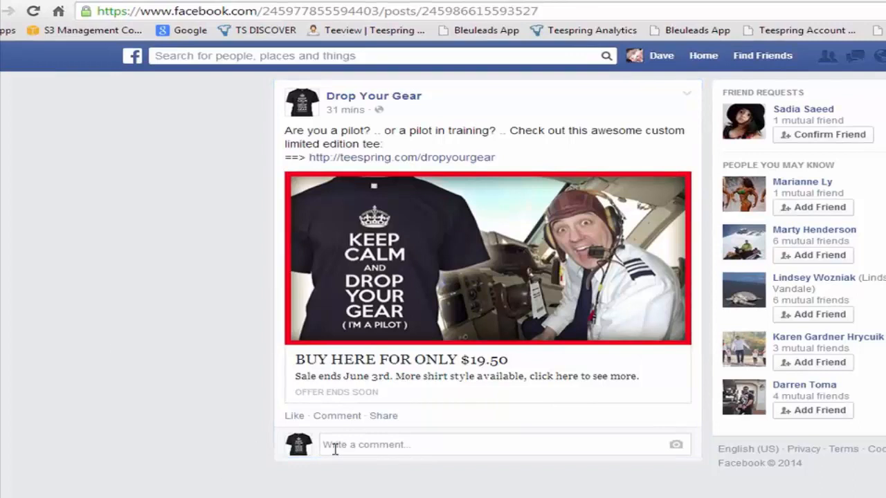
left_click(575, 13)
key("ctrl+c")
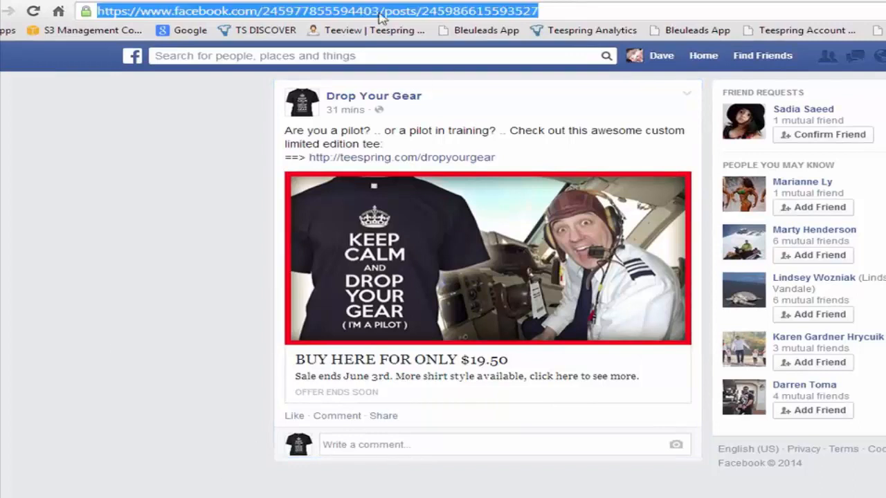
right_click(199, 15)
left_click(236, 61)
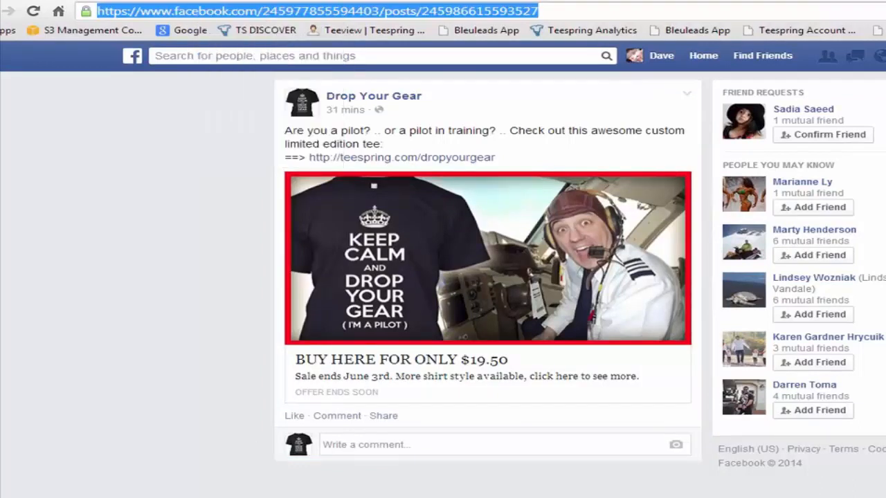
key("alt+Tab")
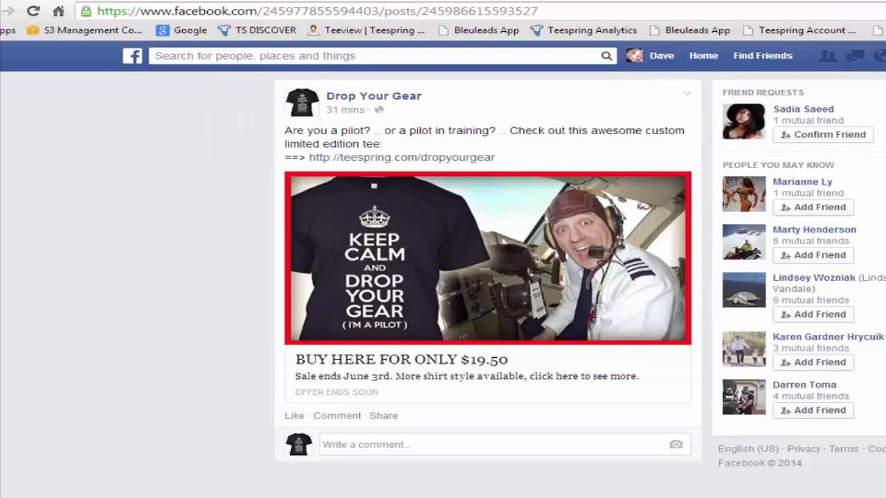
left_click_drag(686, 85, 570, 65)
key("ctrl+v")
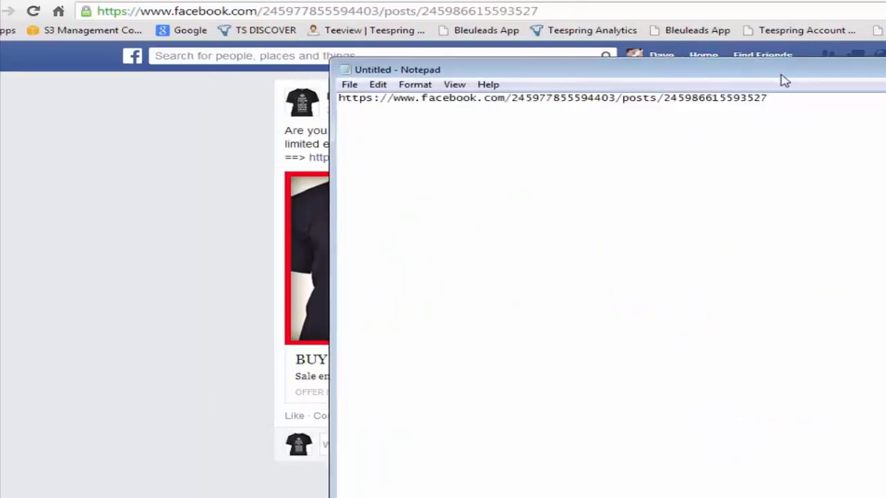
key("alt+Tab")
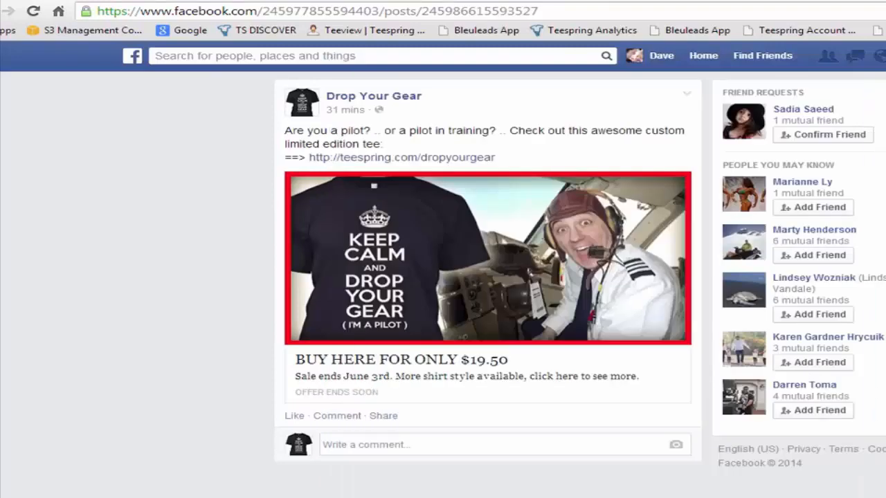
Return to Power Editor, open the post of ad 1 - interests and add its web address to the Notepad list.
left_click(187, 2)
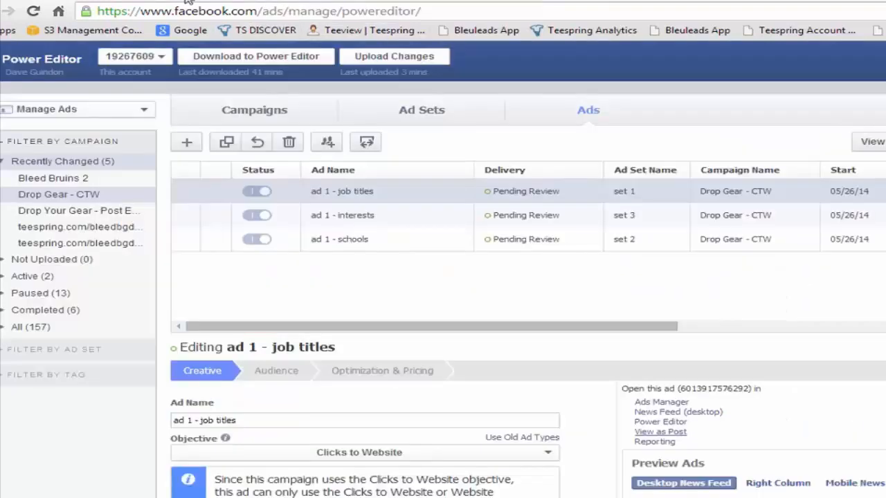
left_click(668, 216)
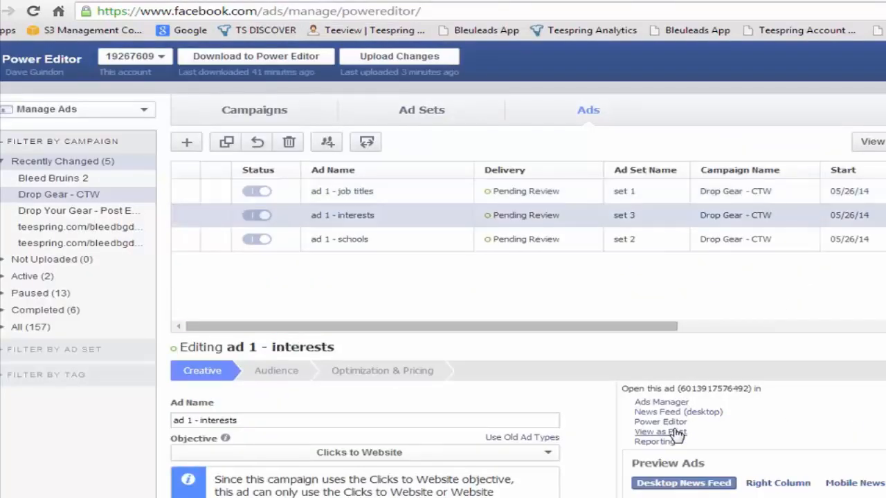
left_click(671, 431)
left_click(564, 13)
key("ctrl+c")
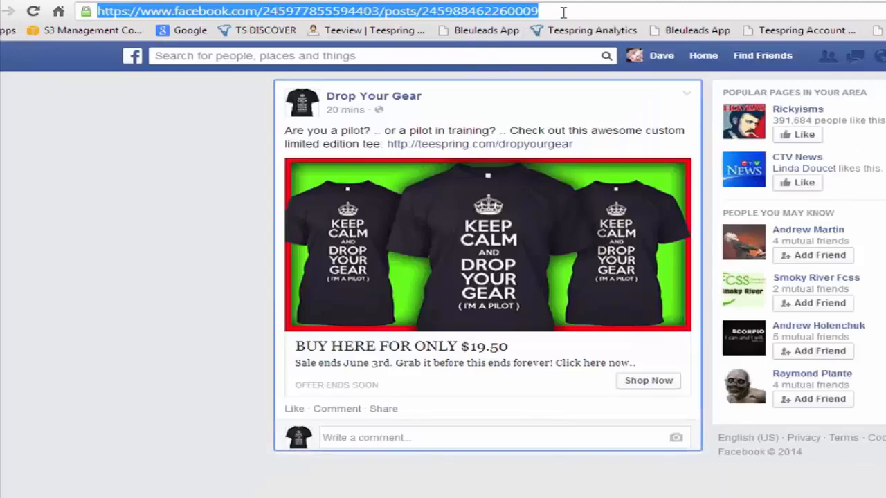
key("alt+Tab")
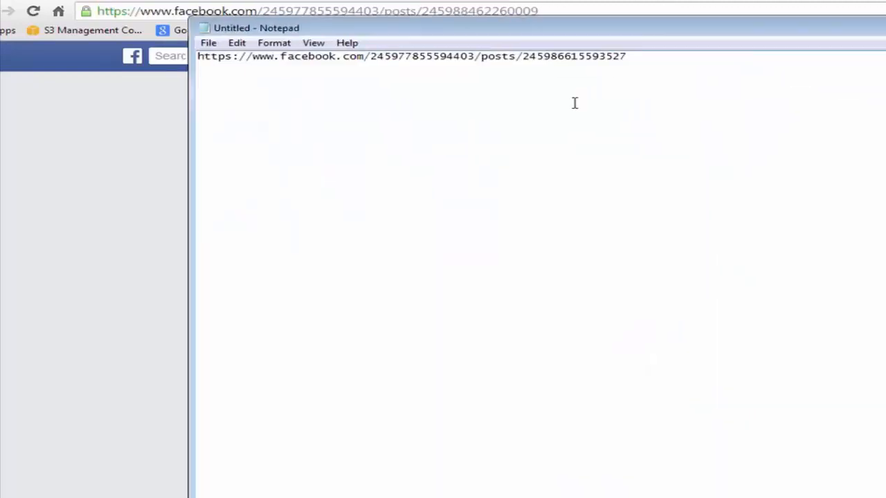
key("ctrl+v")
left_click(771, 4)
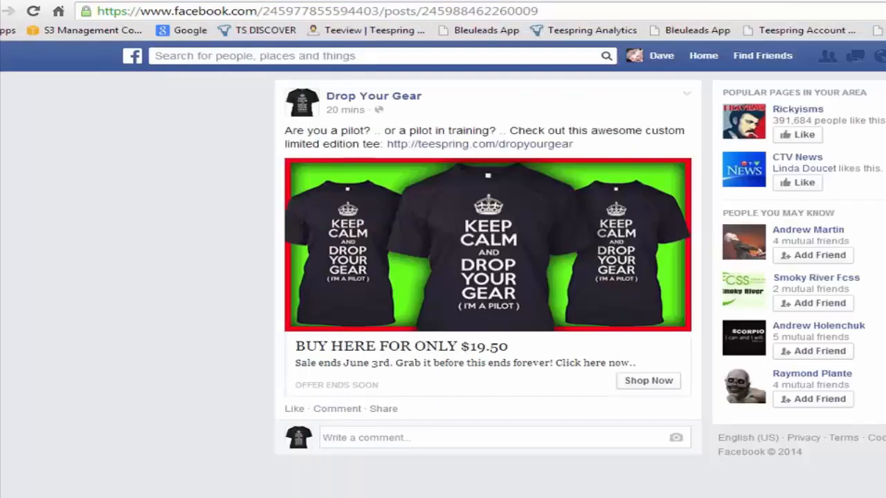
Open the post of ad 1 - schools from Power Editor and add its web address as the third link in Notepad.
key("ctrl+Tab")
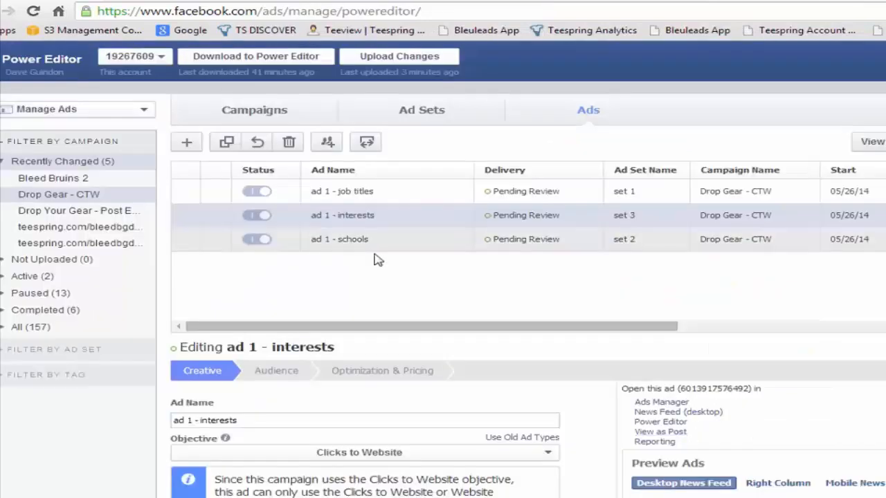
left_click(527, 239)
left_click(680, 433)
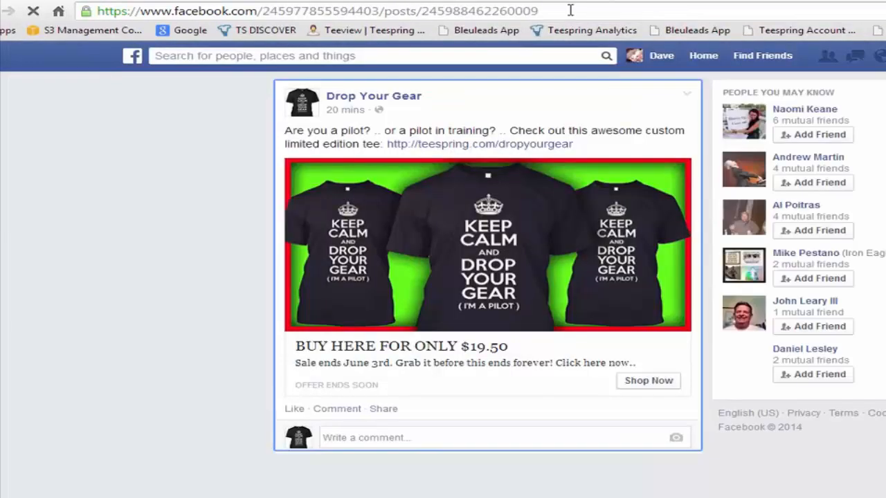
left_click(570, 10)
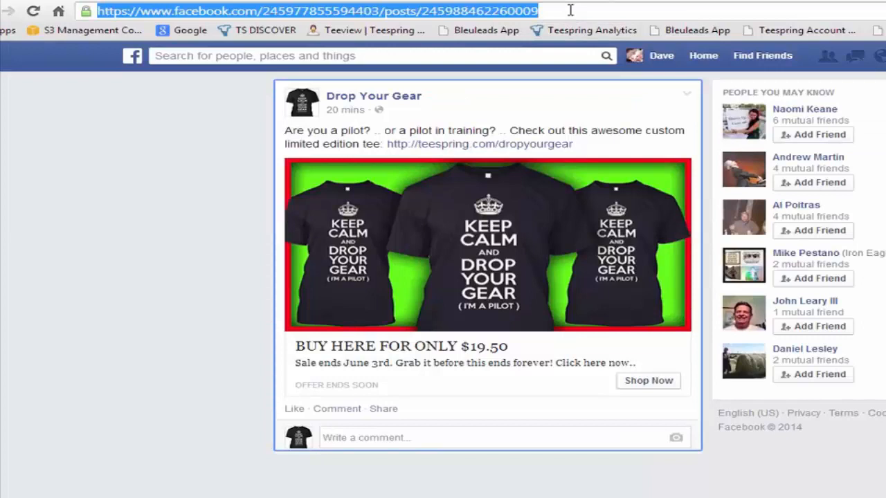
key("ctrl+c")
key("alt+Tab")
key("ctrl+v")
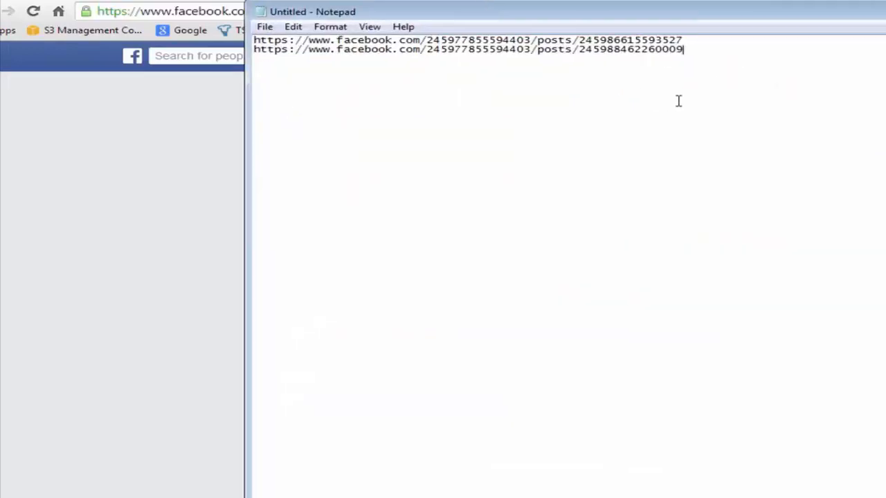
key("ctrl+v")
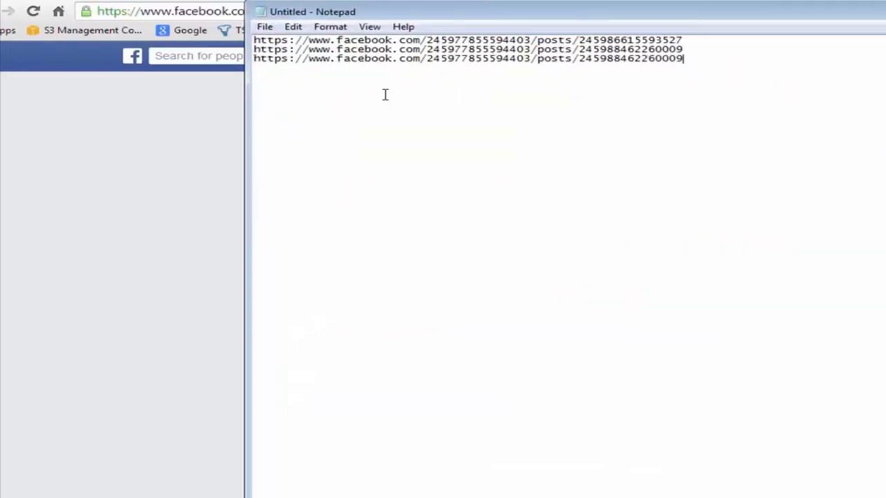
Separate the three post links in Notepad with blank lines and move the window away from the Facebook post.
left_click(704, 47)
key("Return")
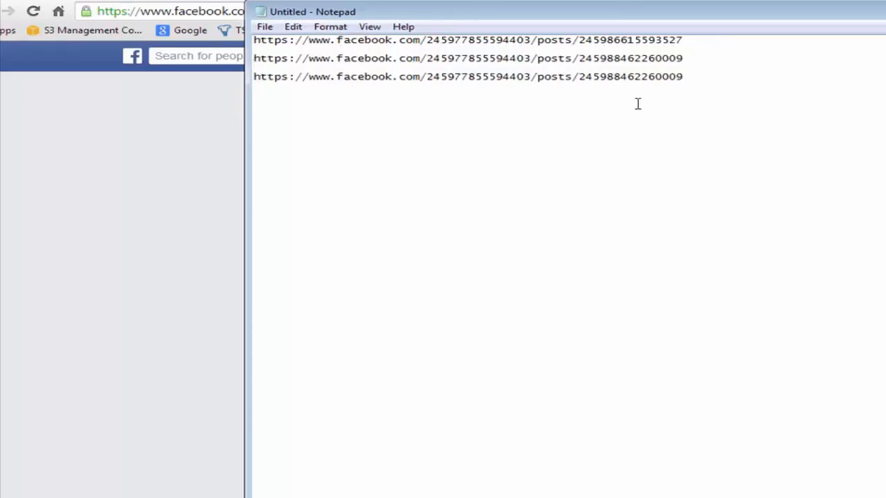
left_click_drag(690, 15, 666, 69)
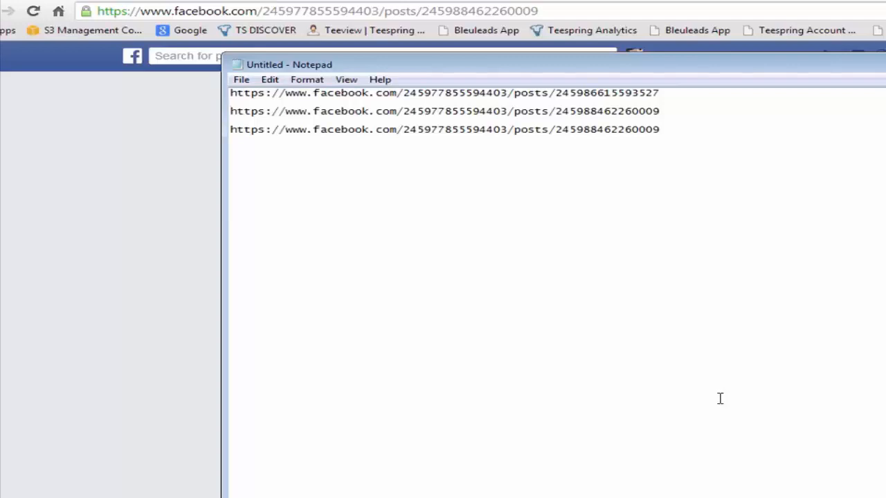
left_click_drag(462, 65, 885, 86)
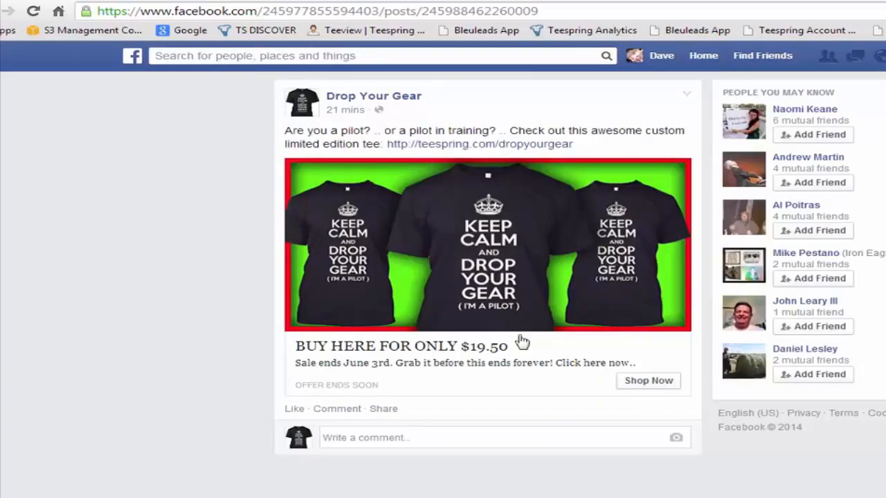
left_click_drag(578, 145, 388, 139)
key("ctrl+c")
left_click(430, 439)
key("ctrl+v")
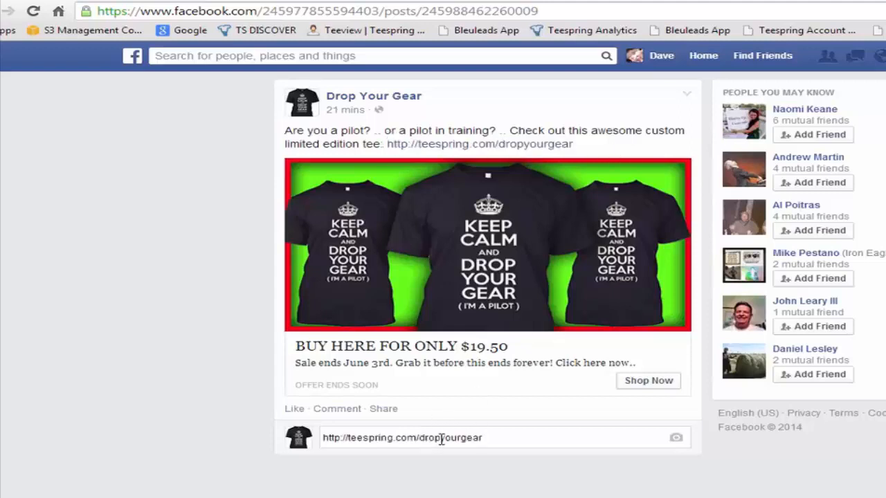
key("Home")
type("get it here ")
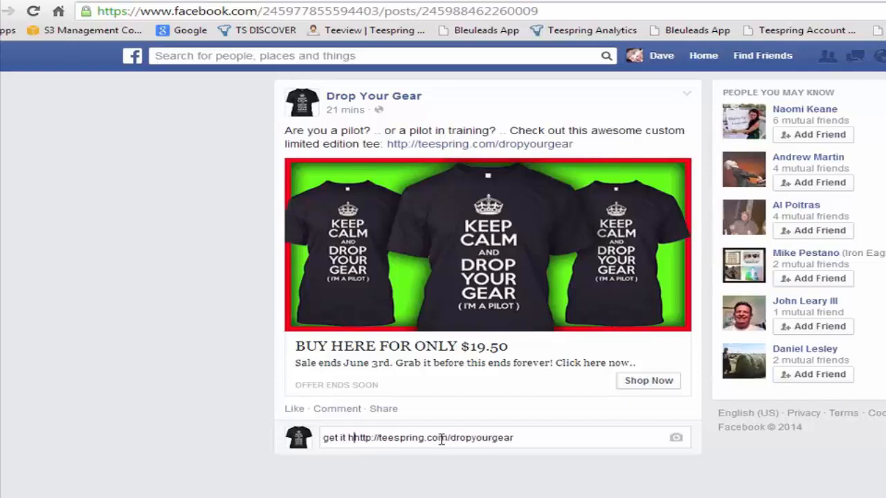
type("==>")
key("Return")
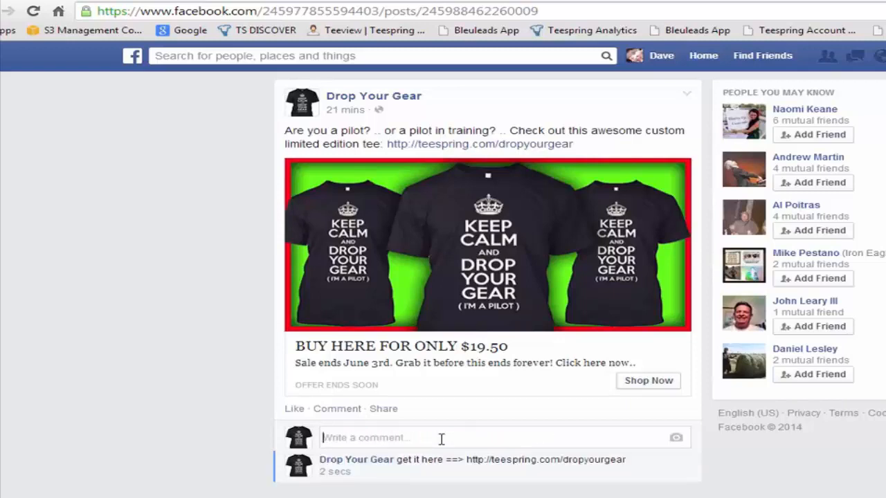
left_click_drag(658, 463, 401, 459)
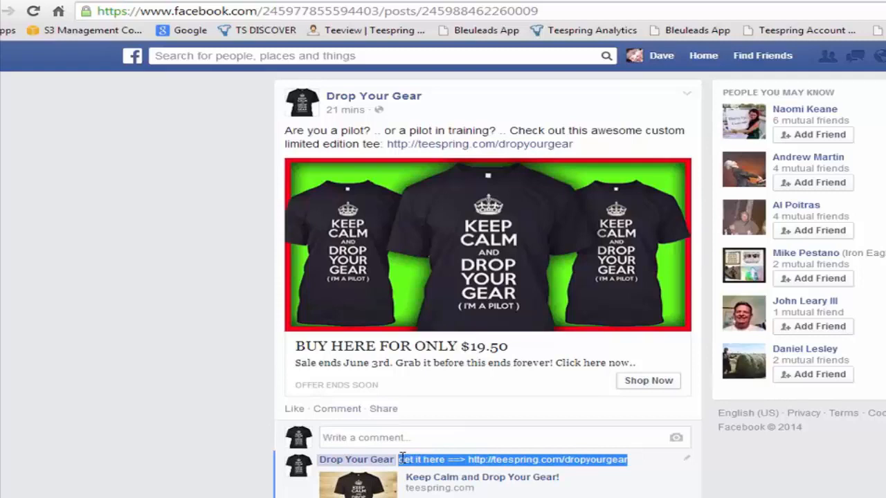
left_click(294, 408)
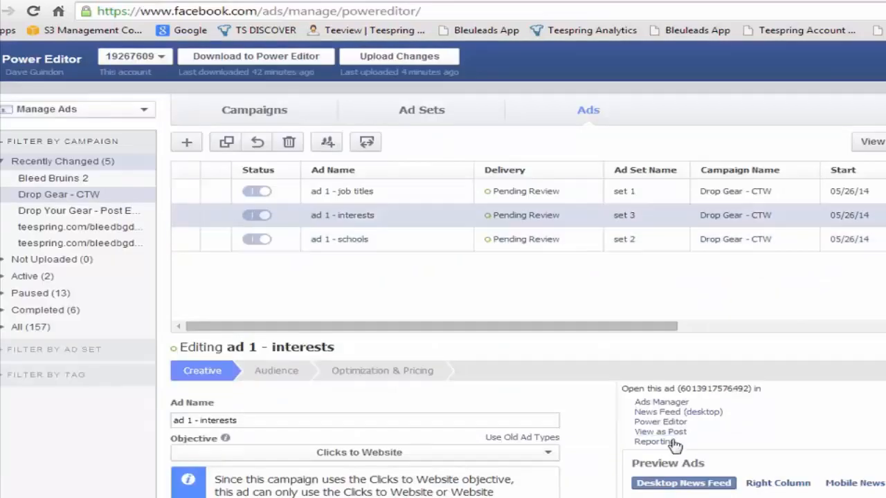
Switch to the job titles ad's post with the pilot photo, add the same "get it here" comment and like the post.
left_click(697, 197)
left_click(661, 431)
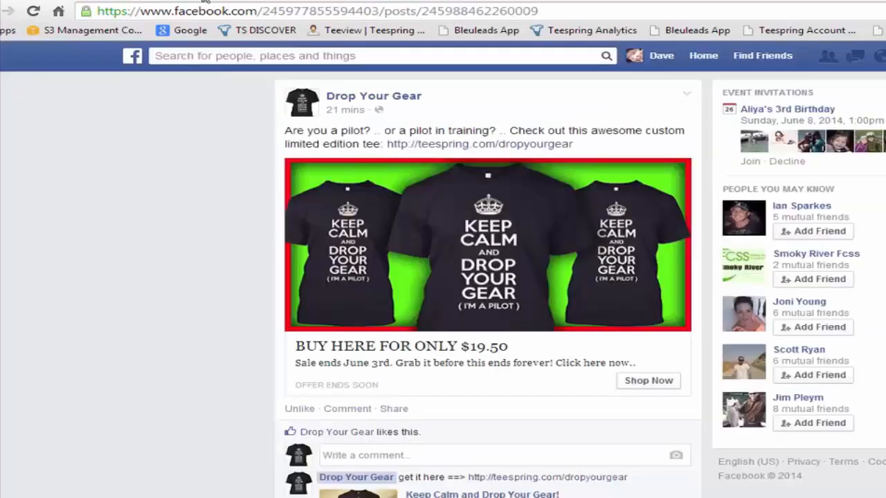
left_click(260, 0)
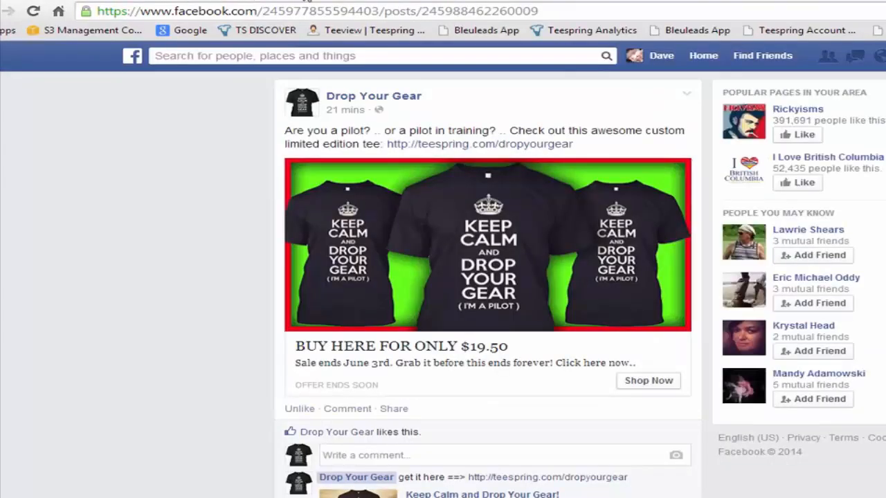
left_click(306, 0)
left_click(504, 443)
key("ctrl+v")
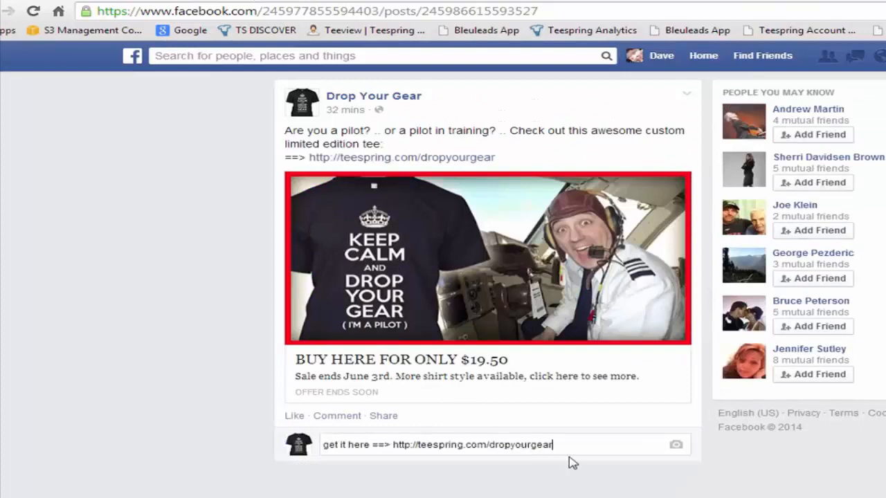
key("Return")
left_click(294, 417)
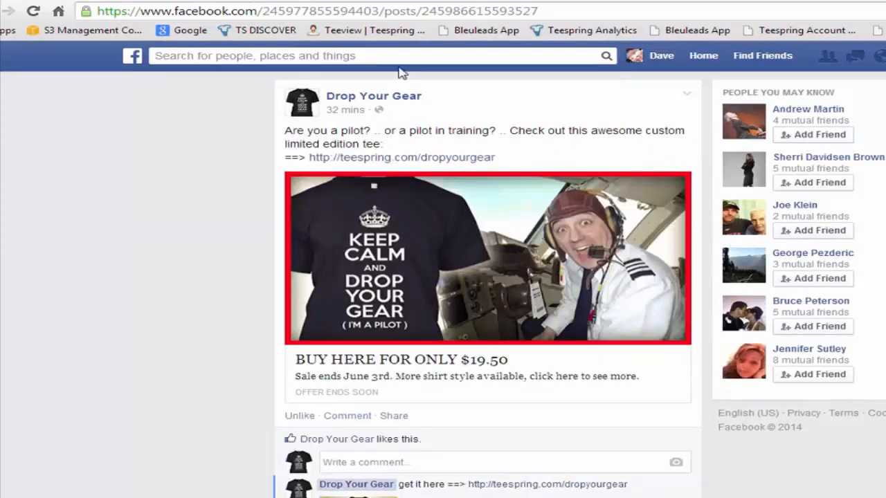
Recheck the open three-shirt posts and look over the Keep Calm and Drop Your Gear shirt page on Teespring.
left_click(208, 0)
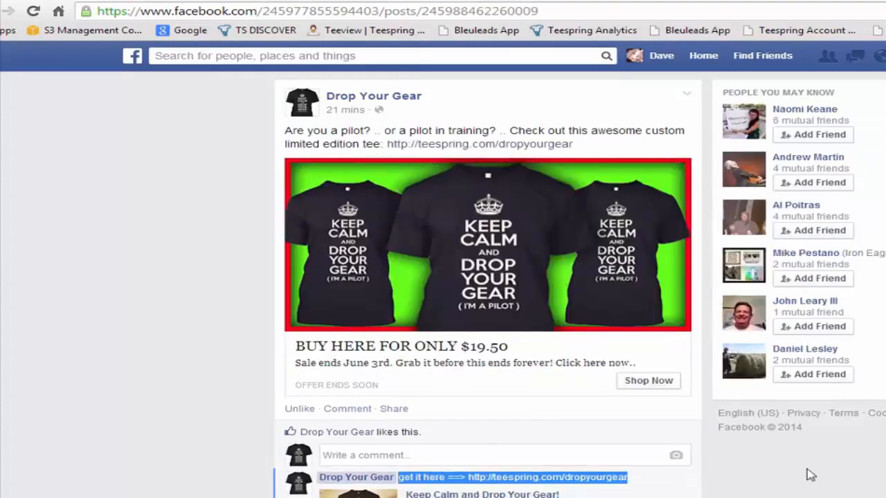
left_click(774, 495)
left_click(443, 0)
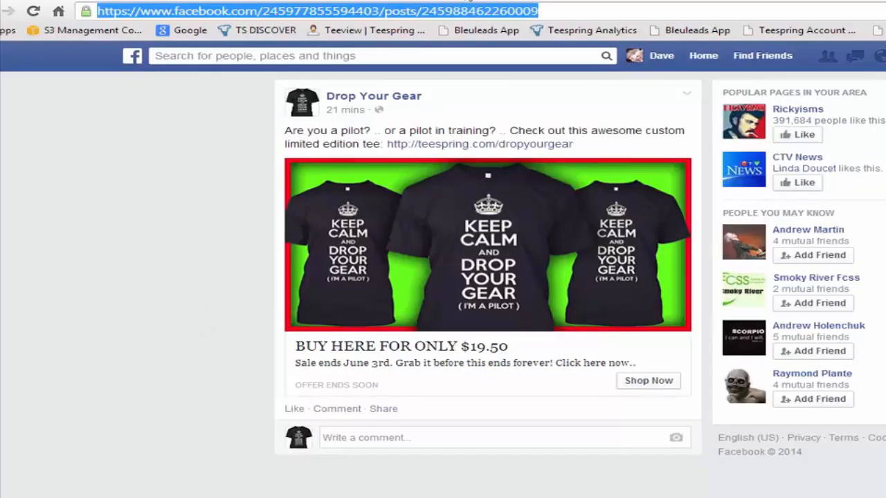
left_click(389, 1)
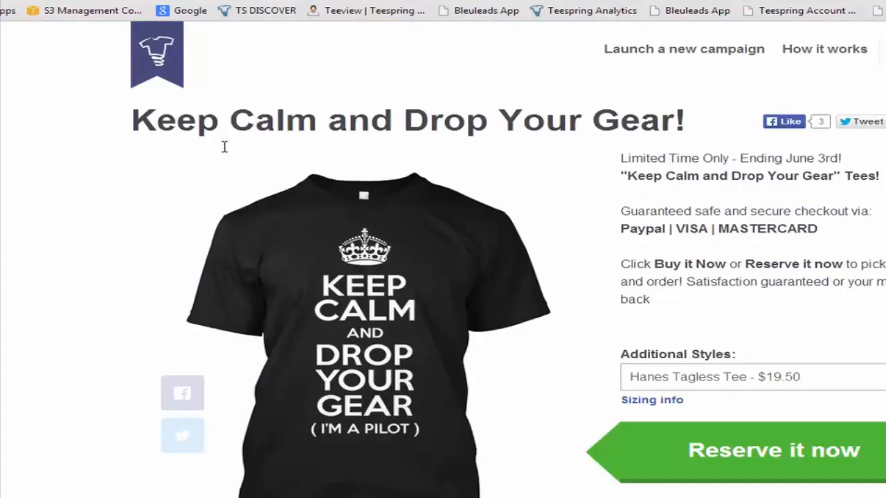
scroll(228, 277, "down", 1)
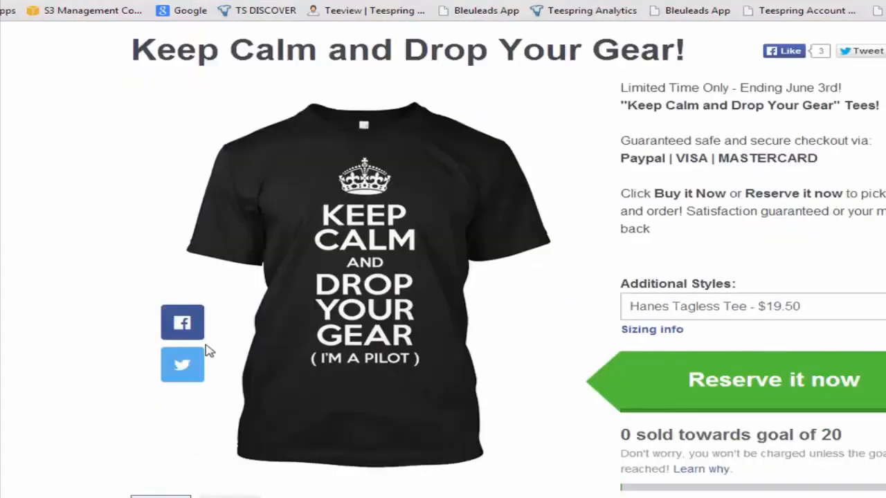
scroll(209, 351, "up", 1)
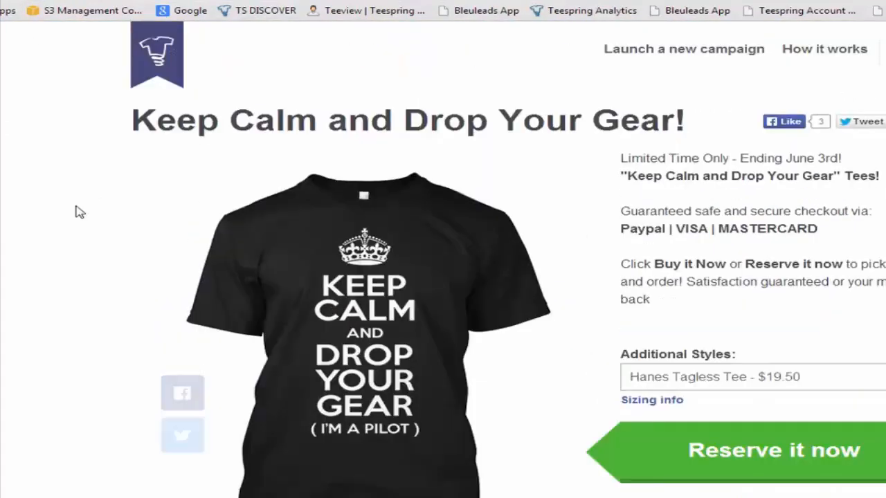